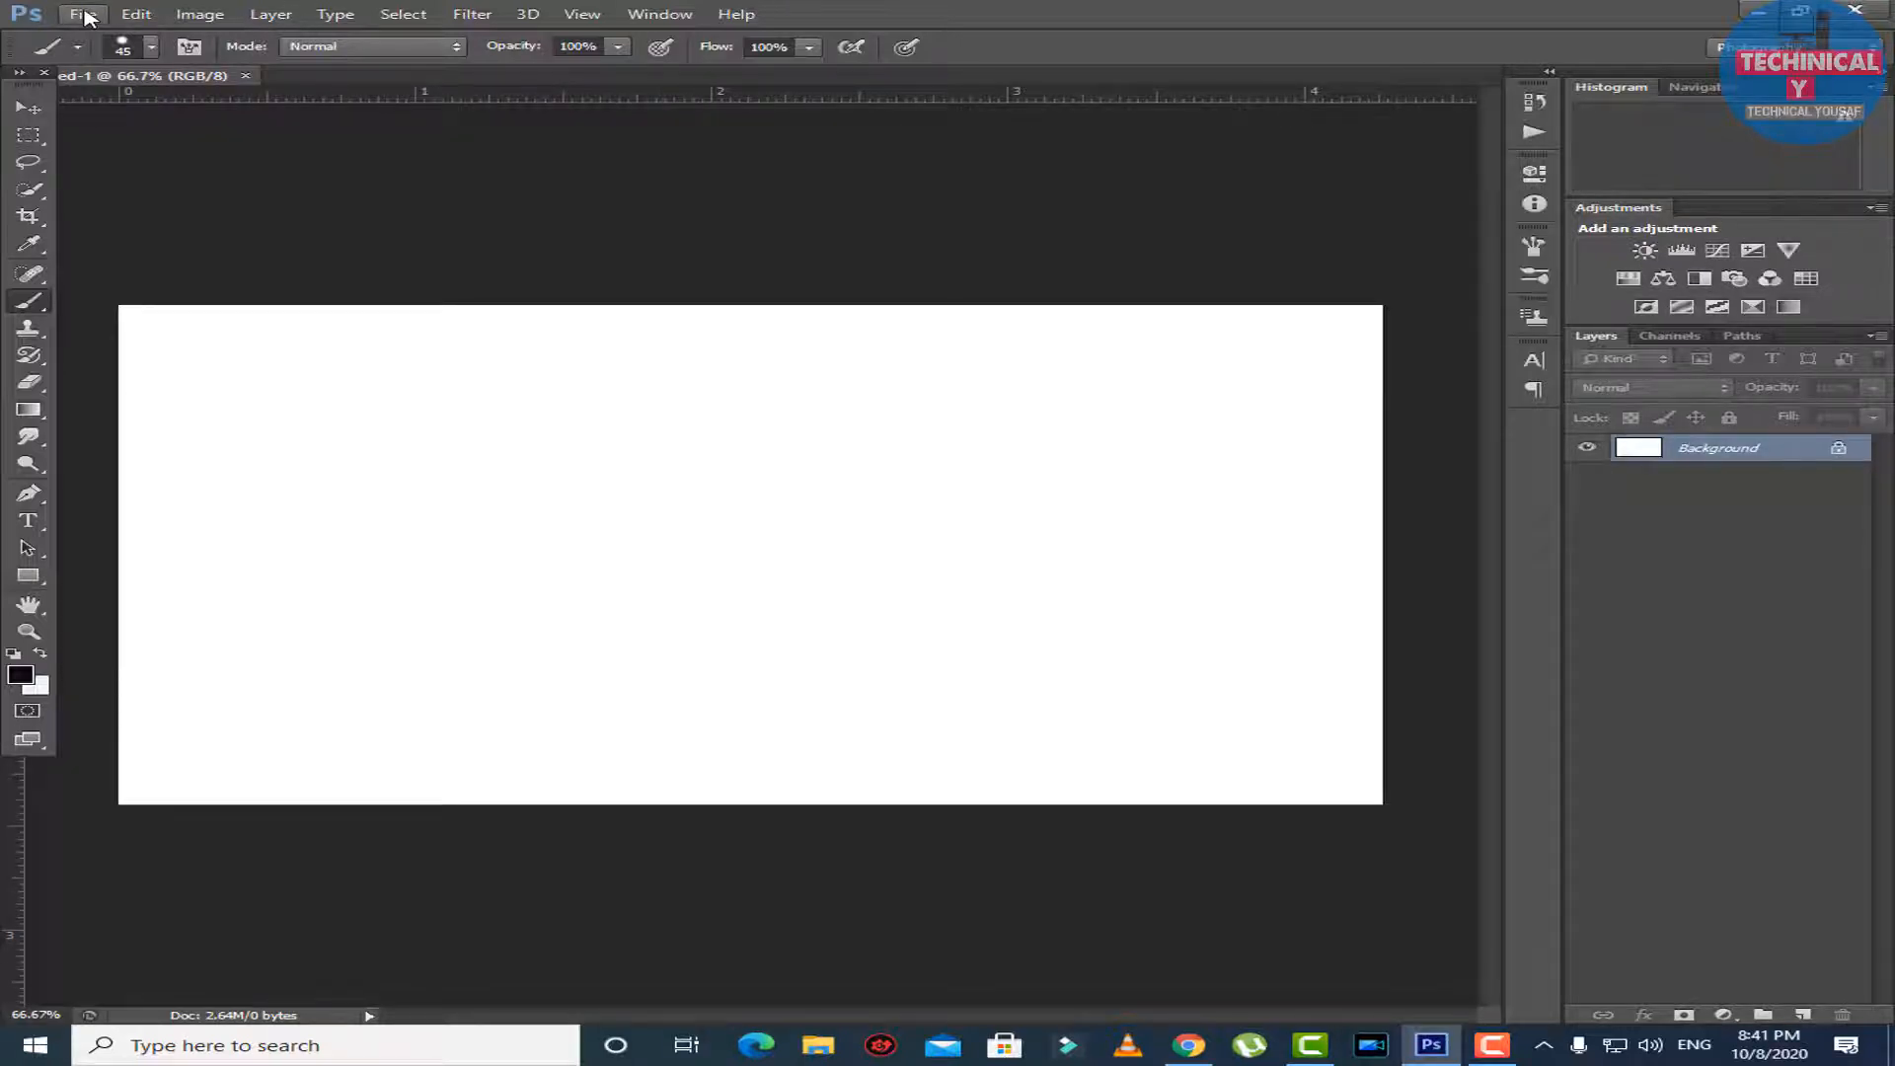
Start opening an image file and browse to the personally named folder on the Software (D:) drive.
click(82, 13)
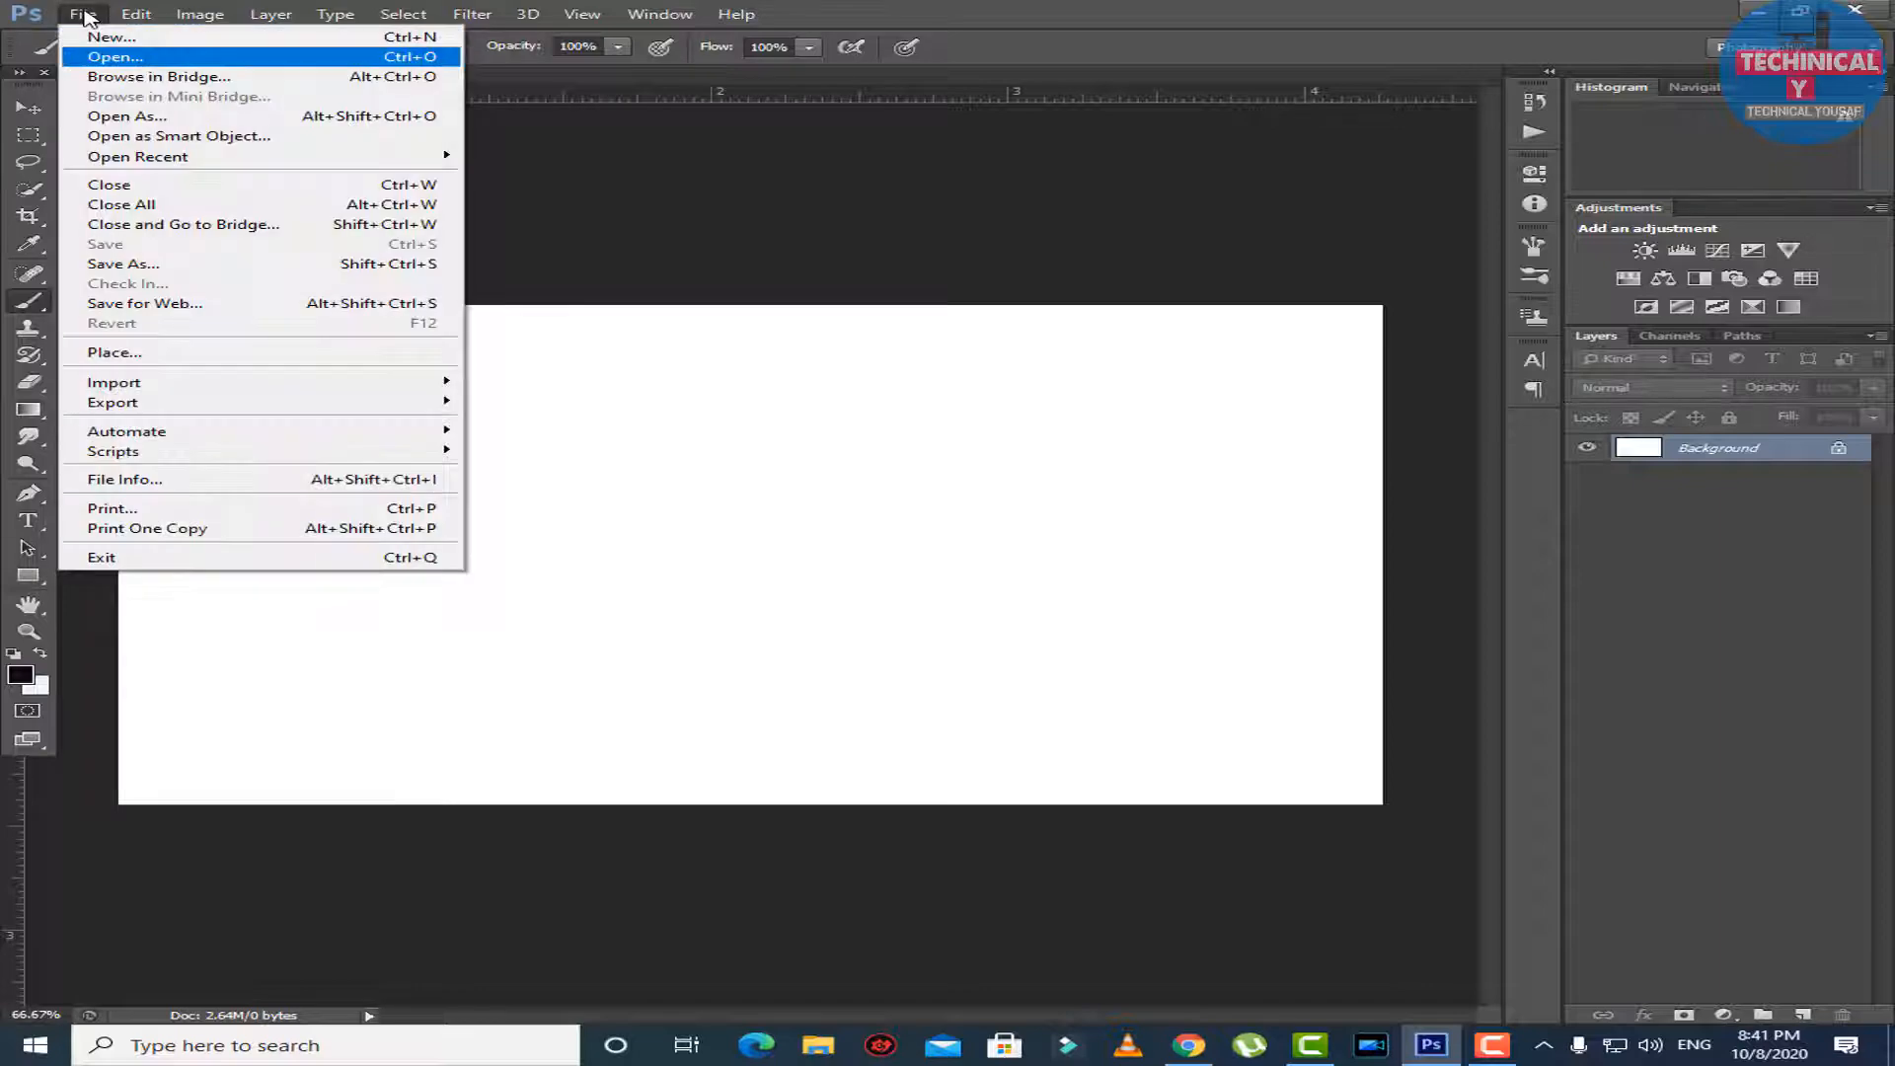
key(Return)
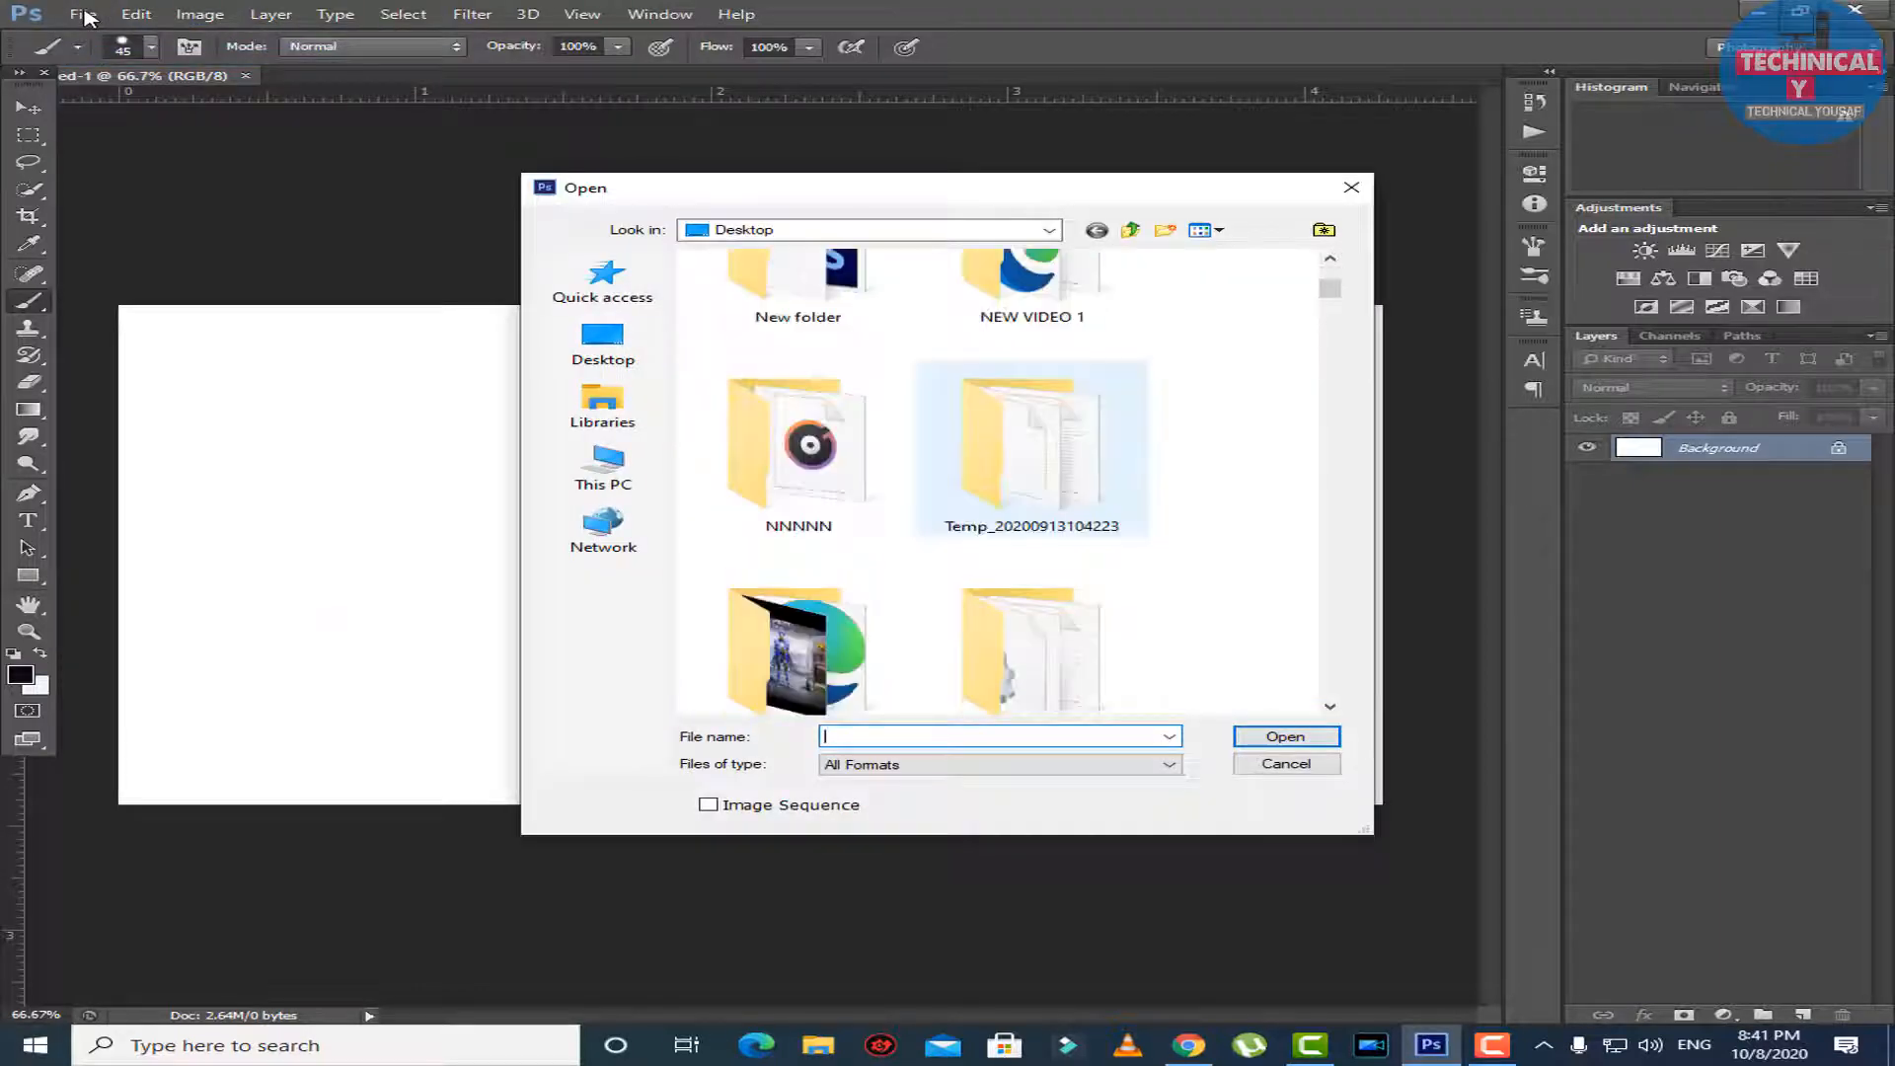
scroll(965, 492, down, 3)
scroll(966, 491, up, 3)
scroll(966, 491, down, 8)
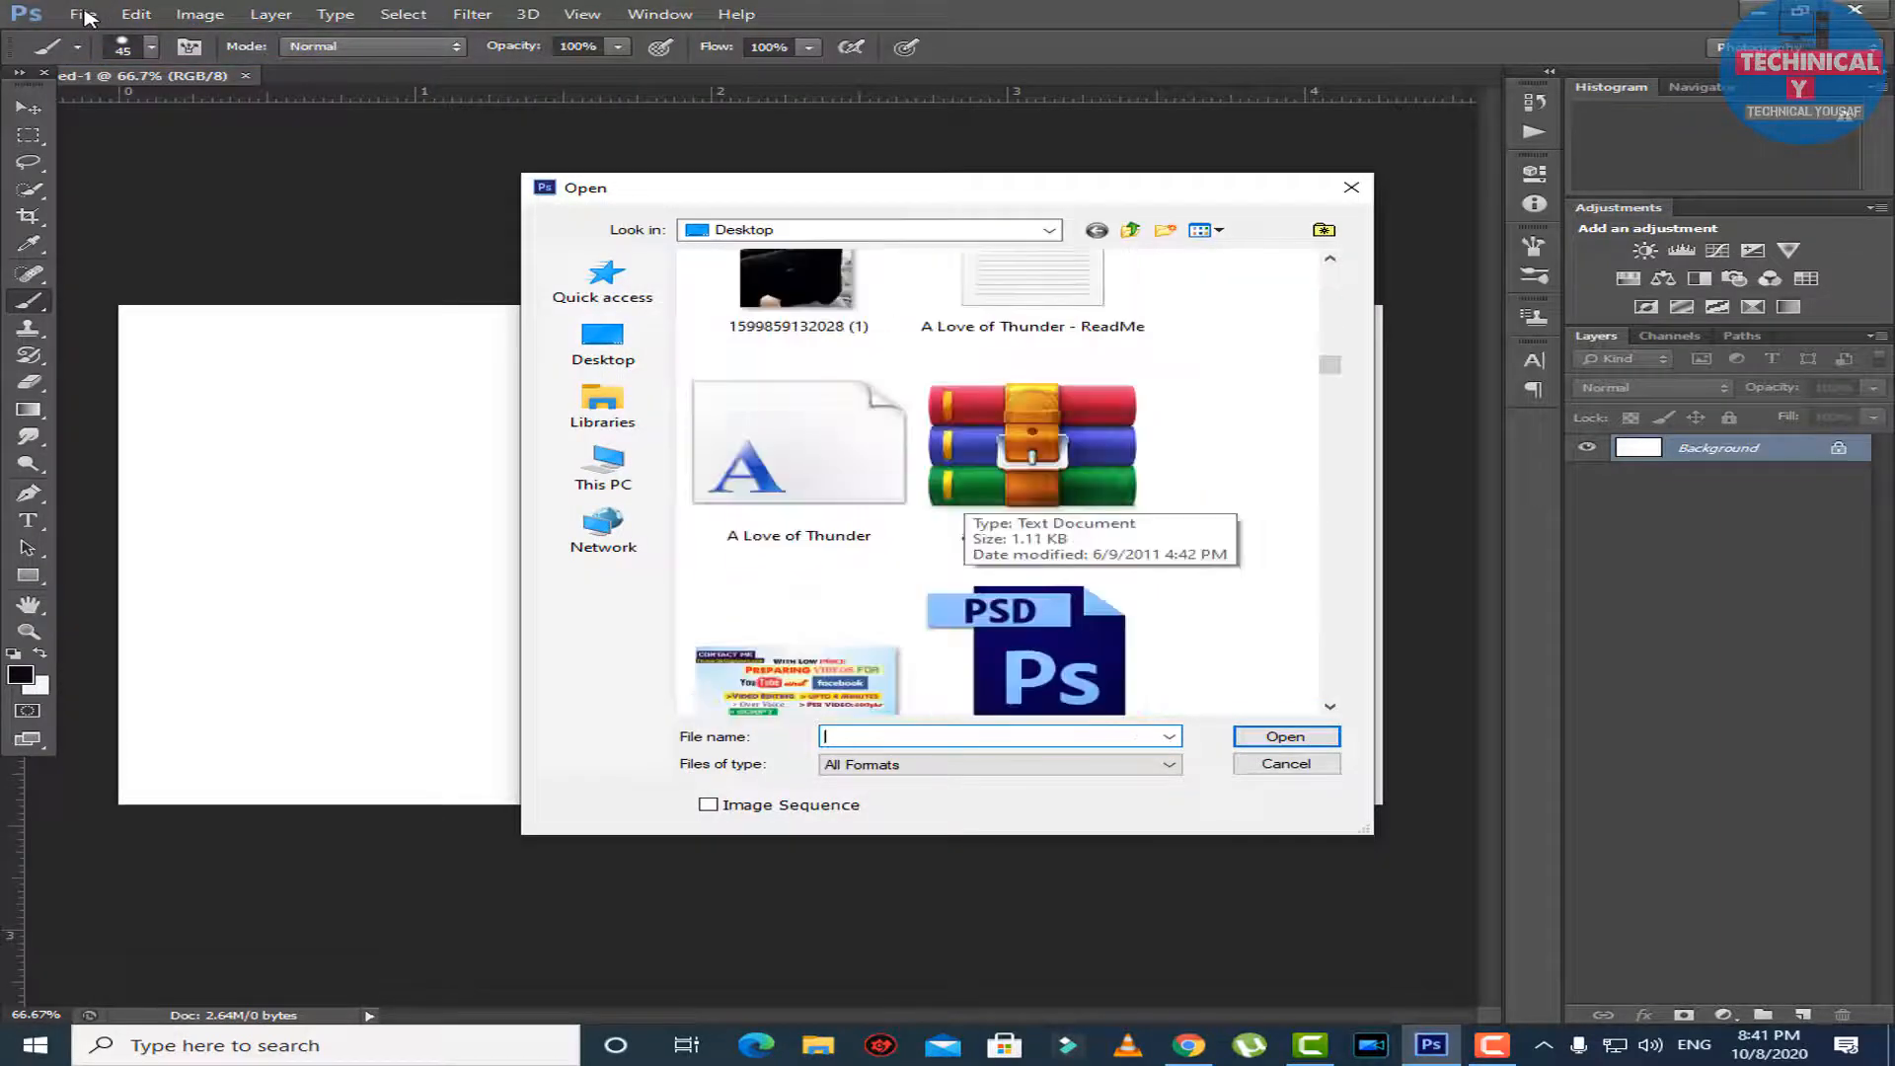
scroll(965, 492, down, 10)
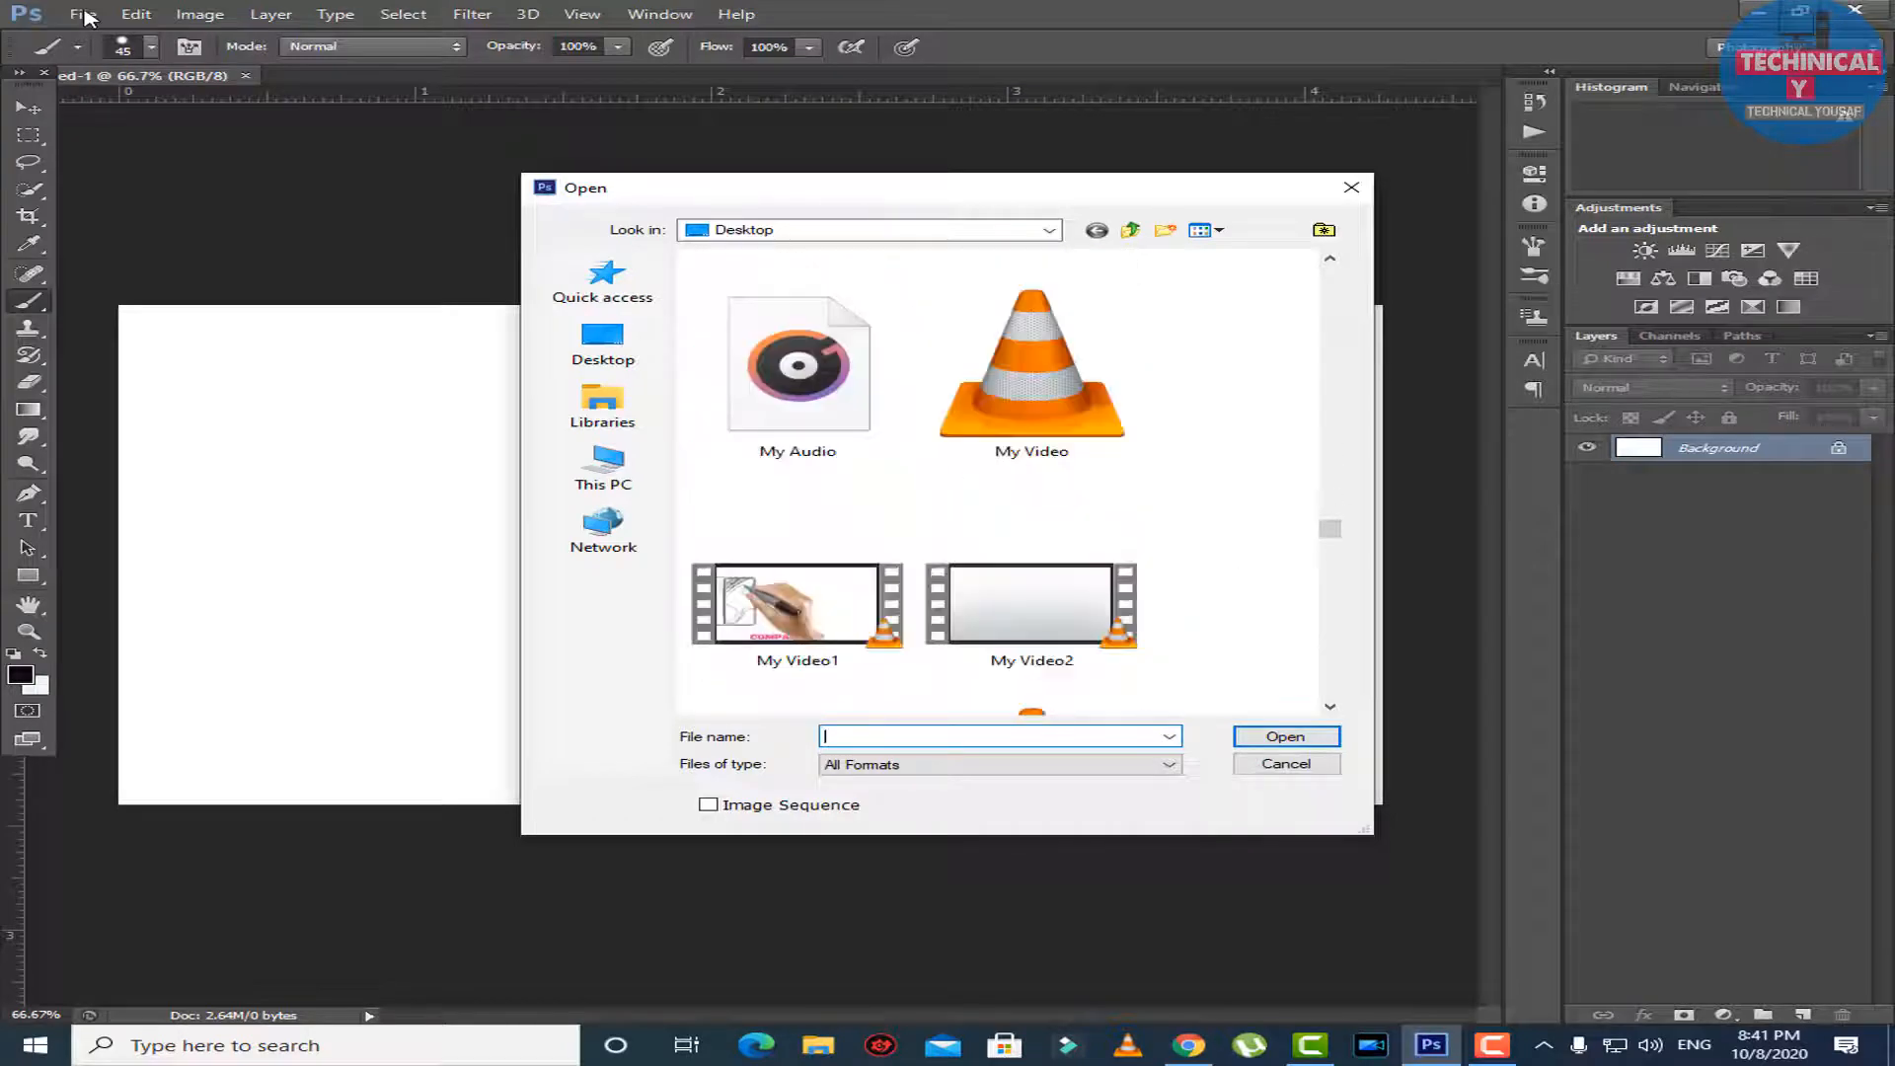
scroll(966, 491, down, 3)
click(603, 469)
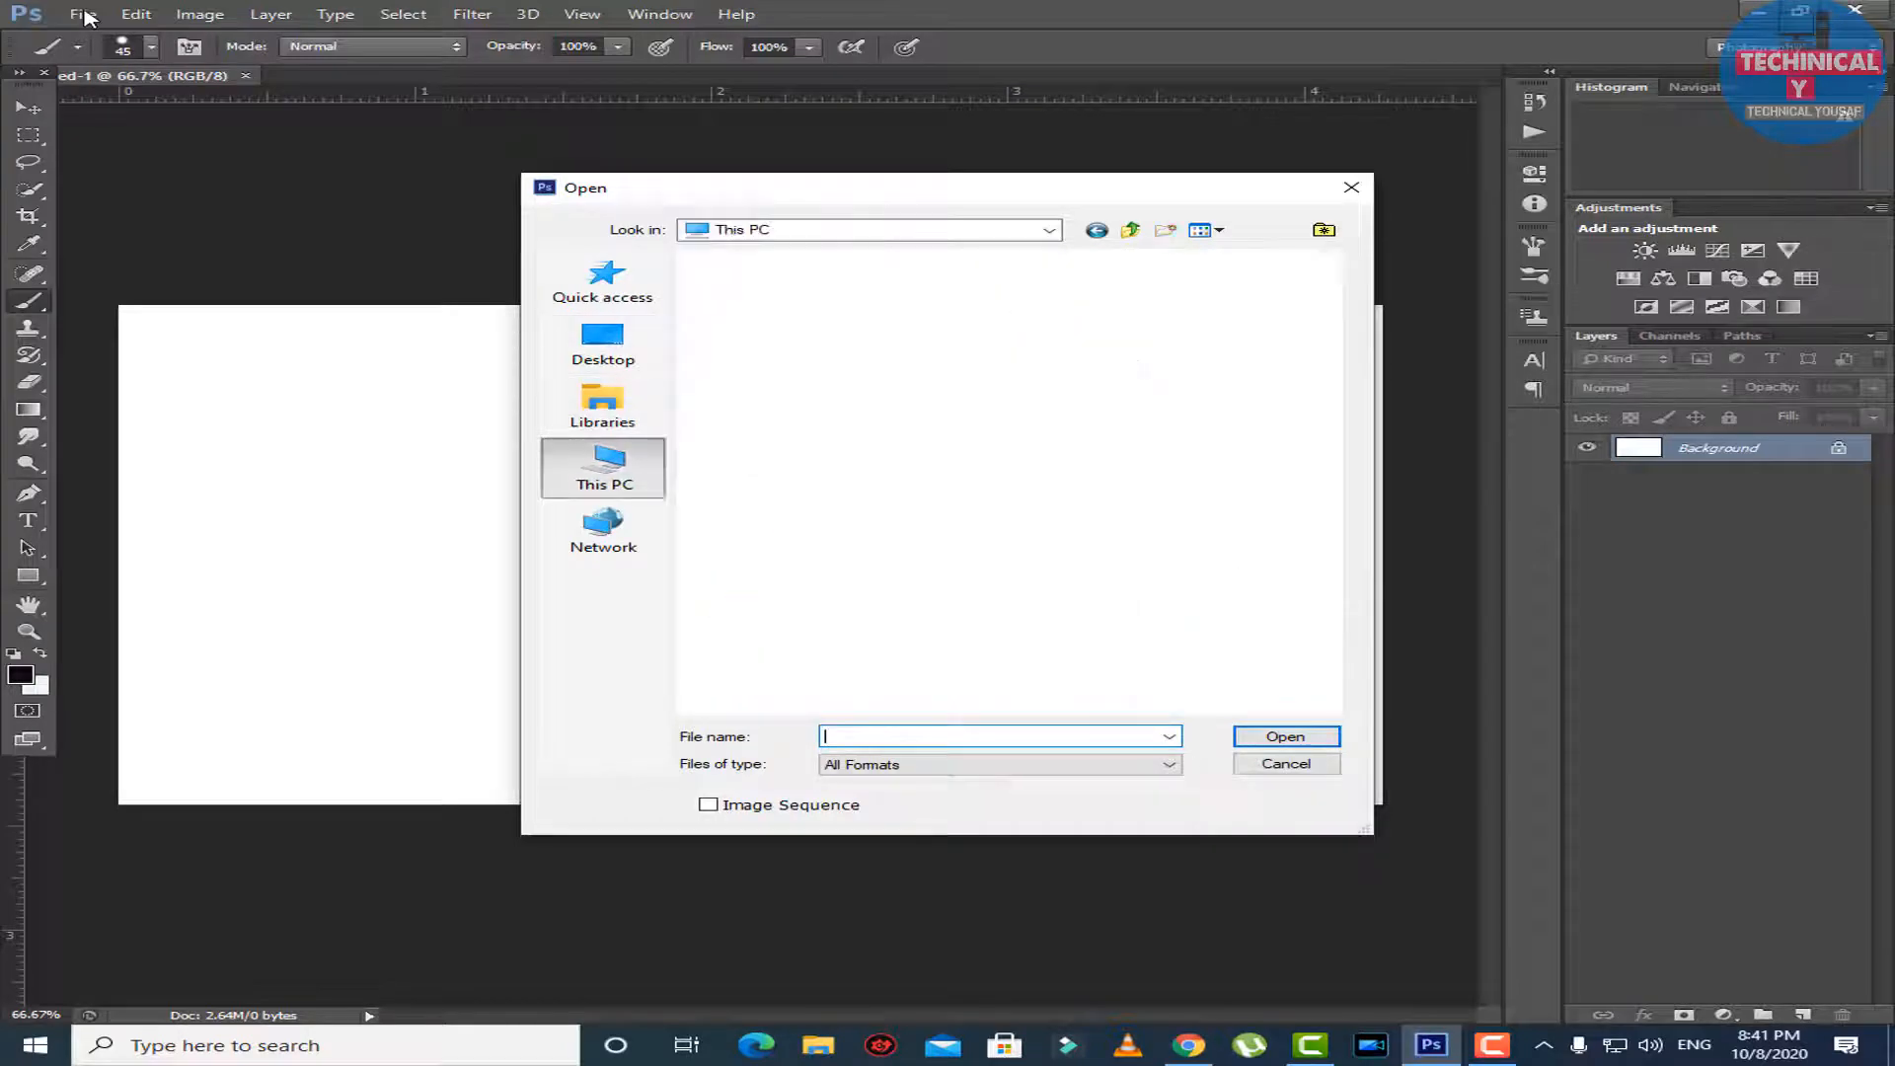
double_click(790, 570)
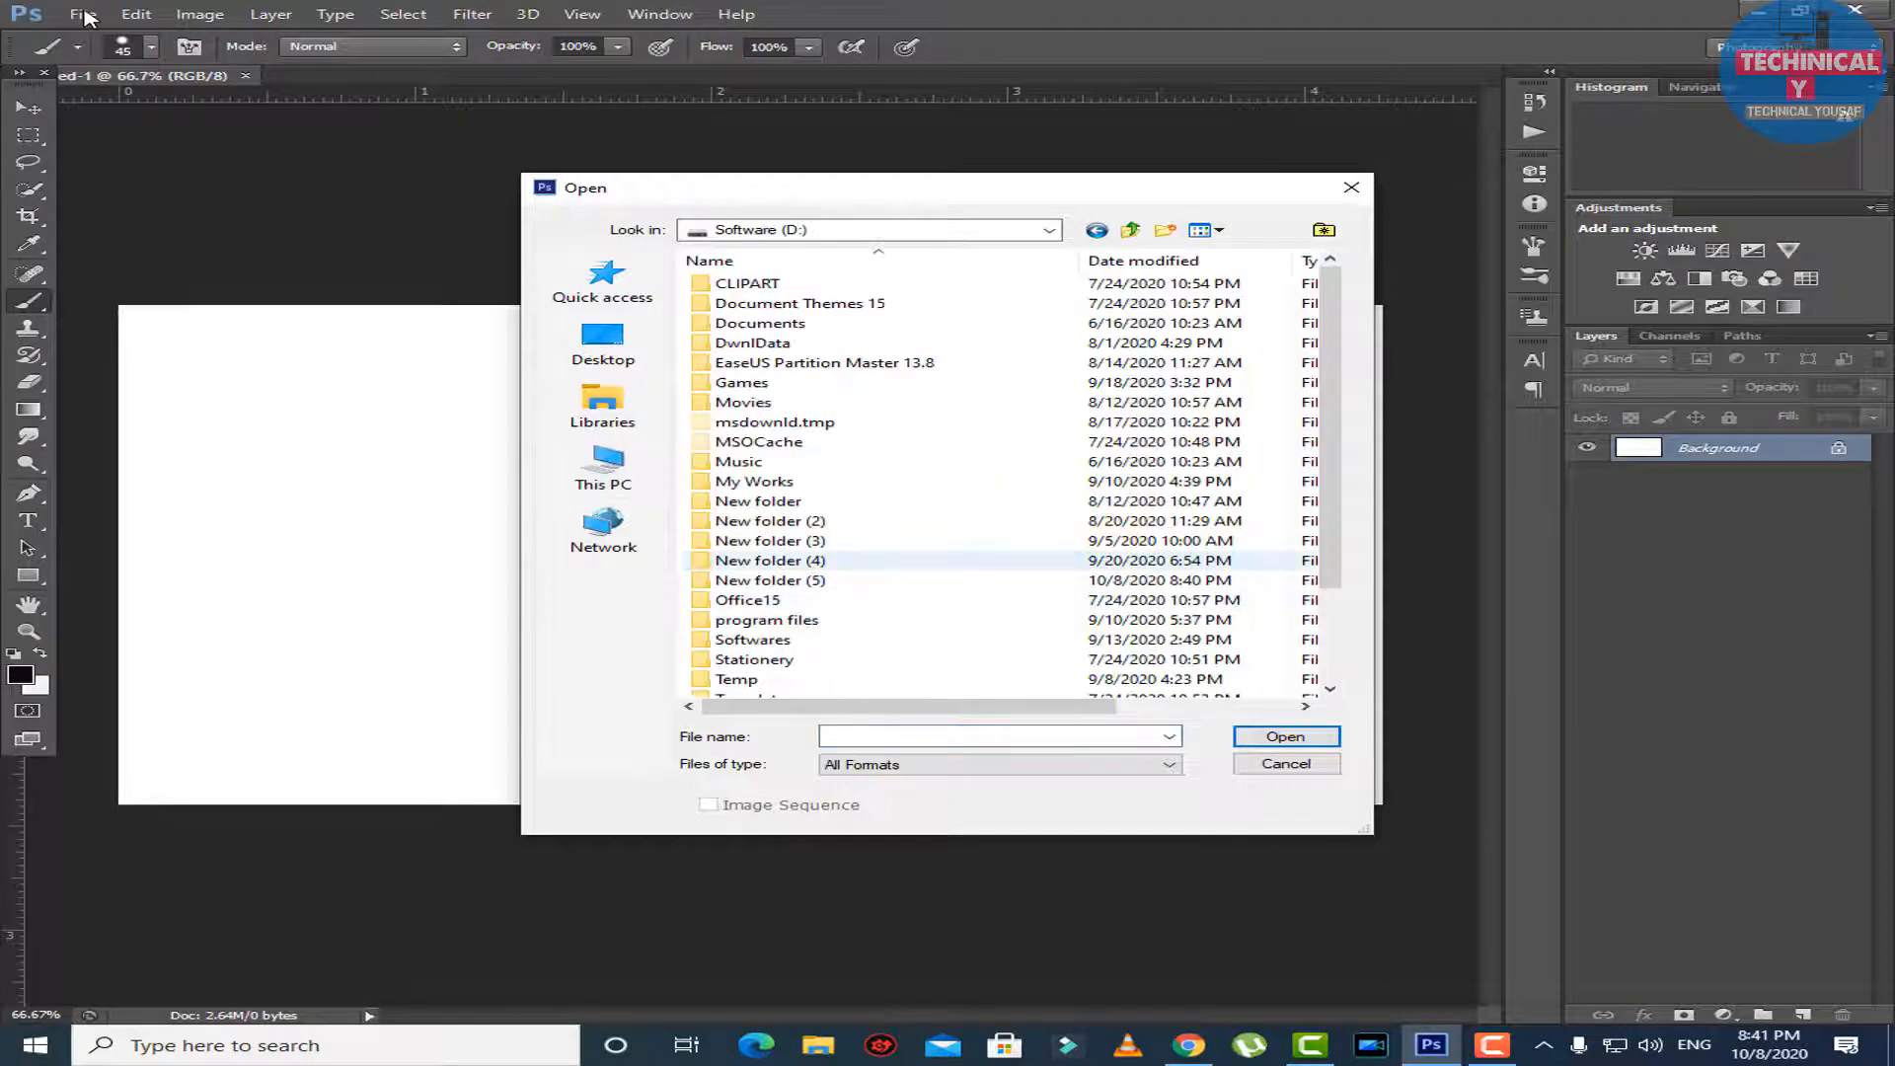
key(y)
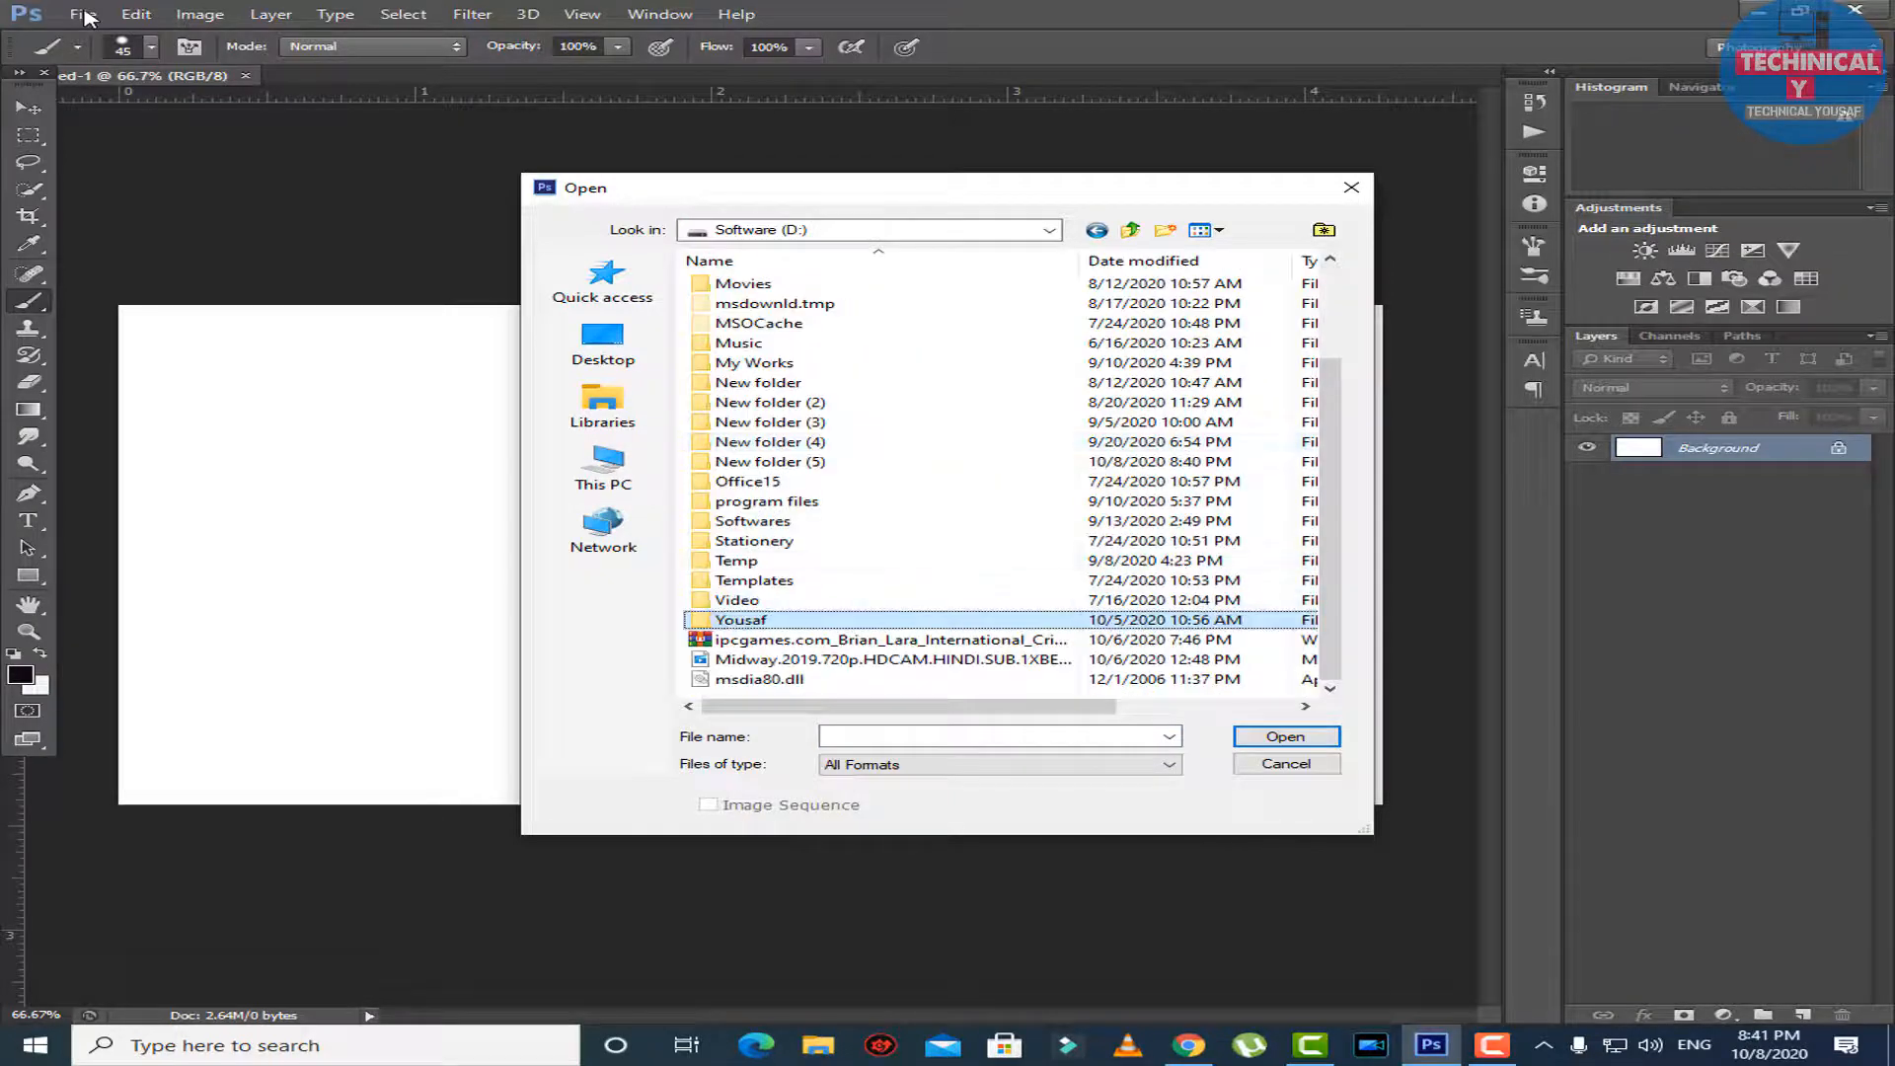
key(Return)
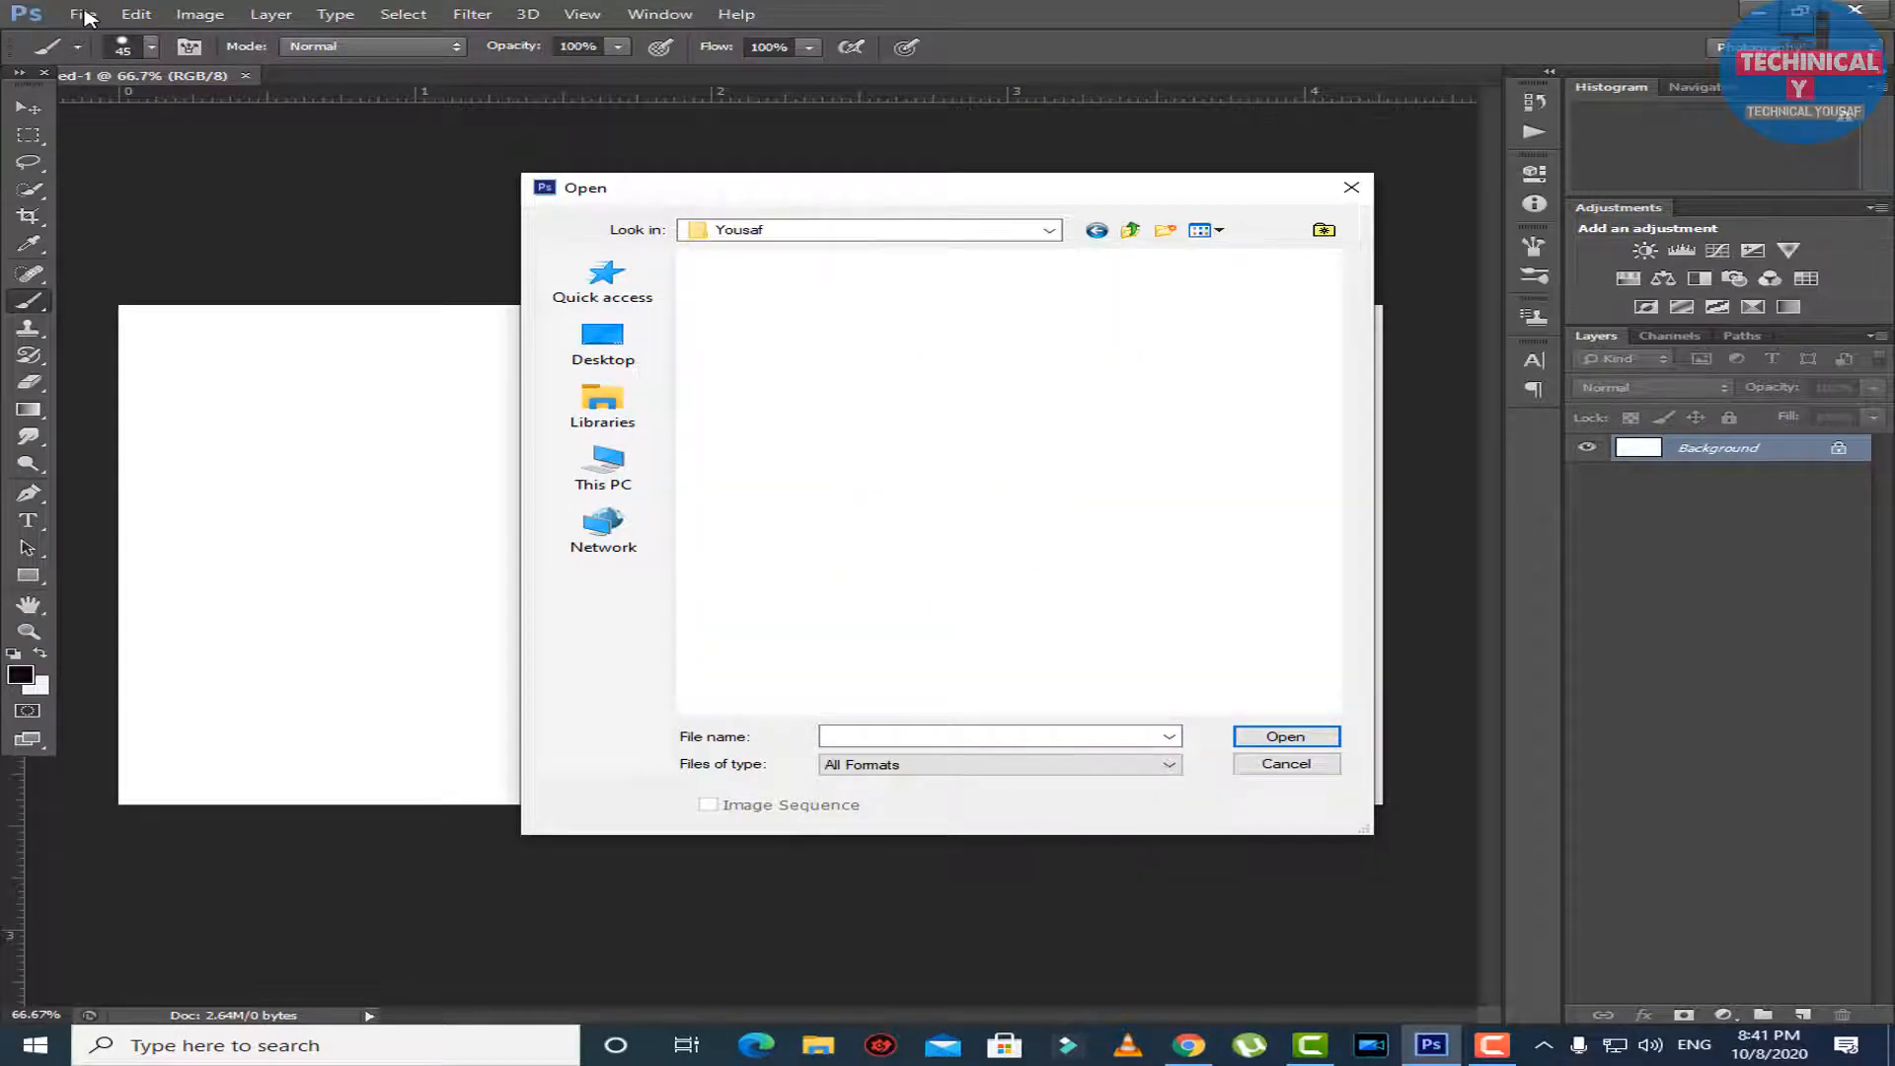
Open the image left-right-2.jpg.optimal.jpg from the subfolder that has the same name as its parent folder.
scroll(1009, 482, down, 10)
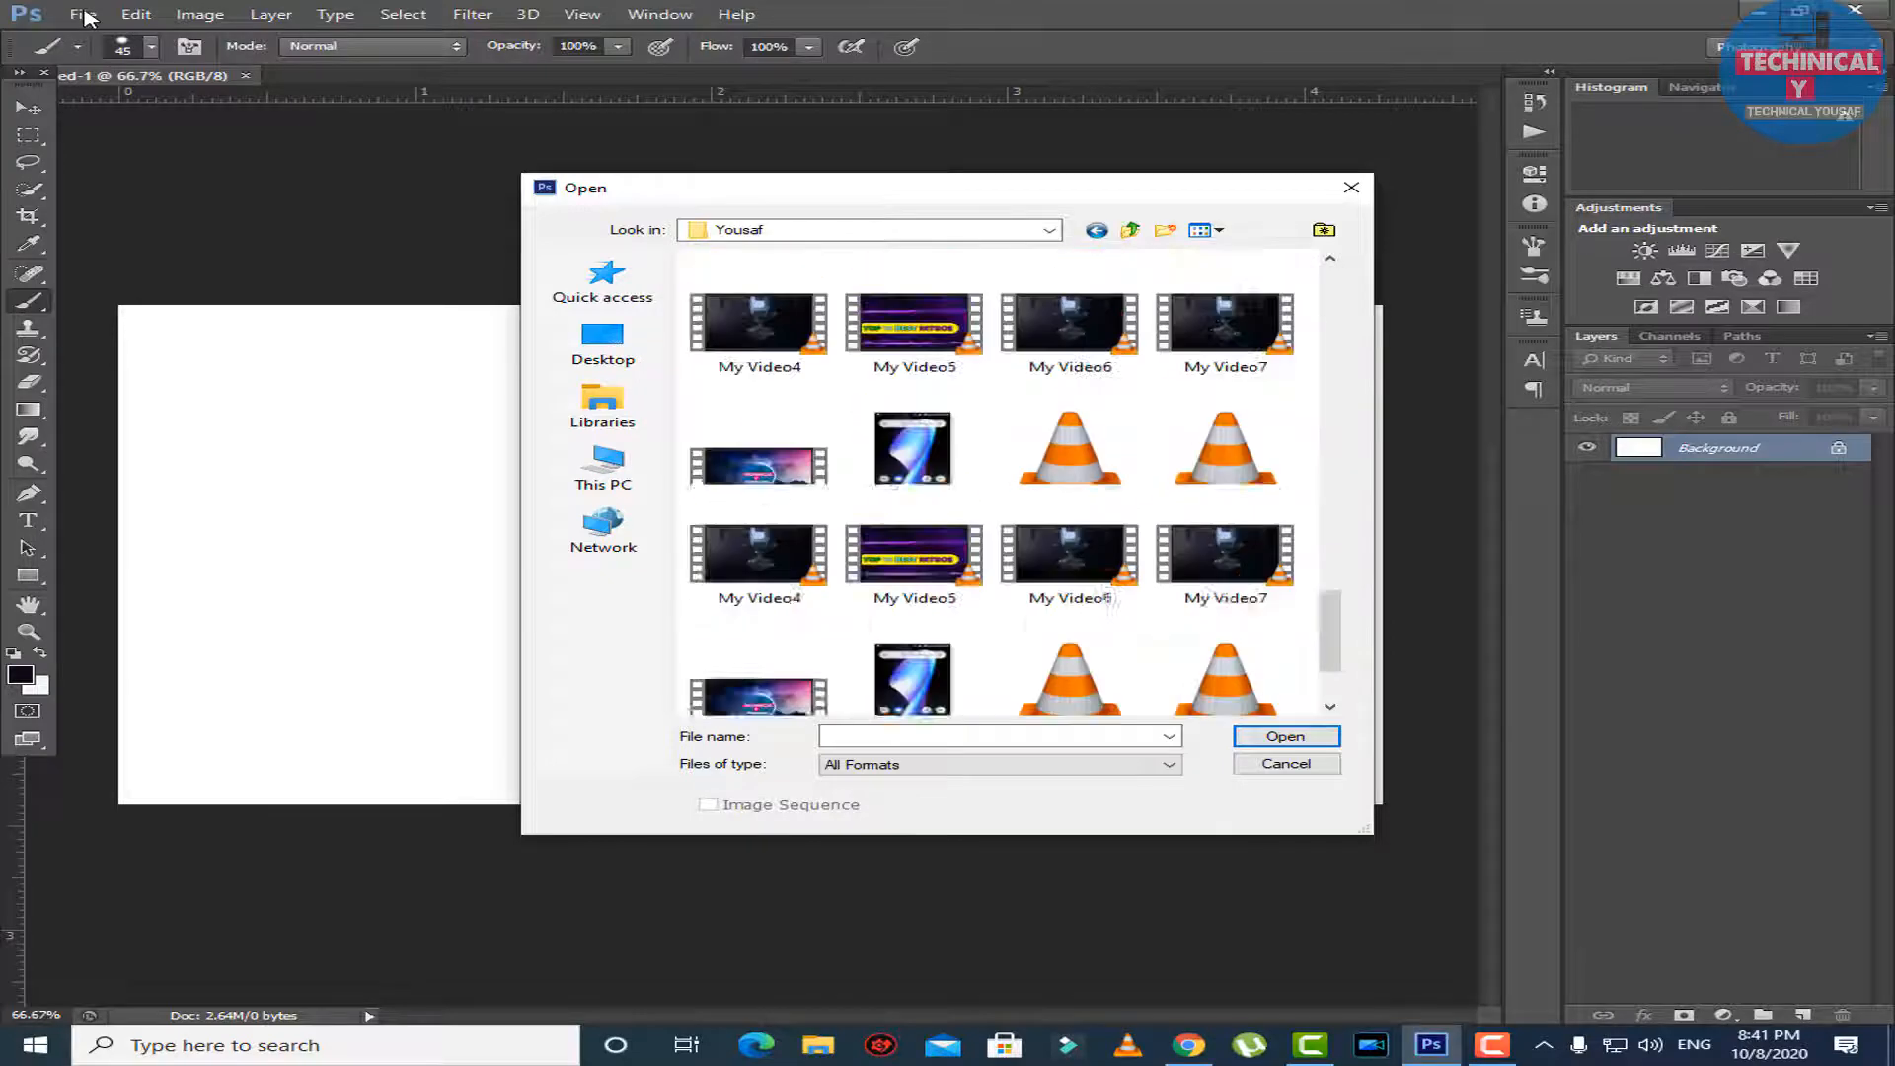
scroll(1009, 482, down, 3)
scroll(1009, 482, up, 8)
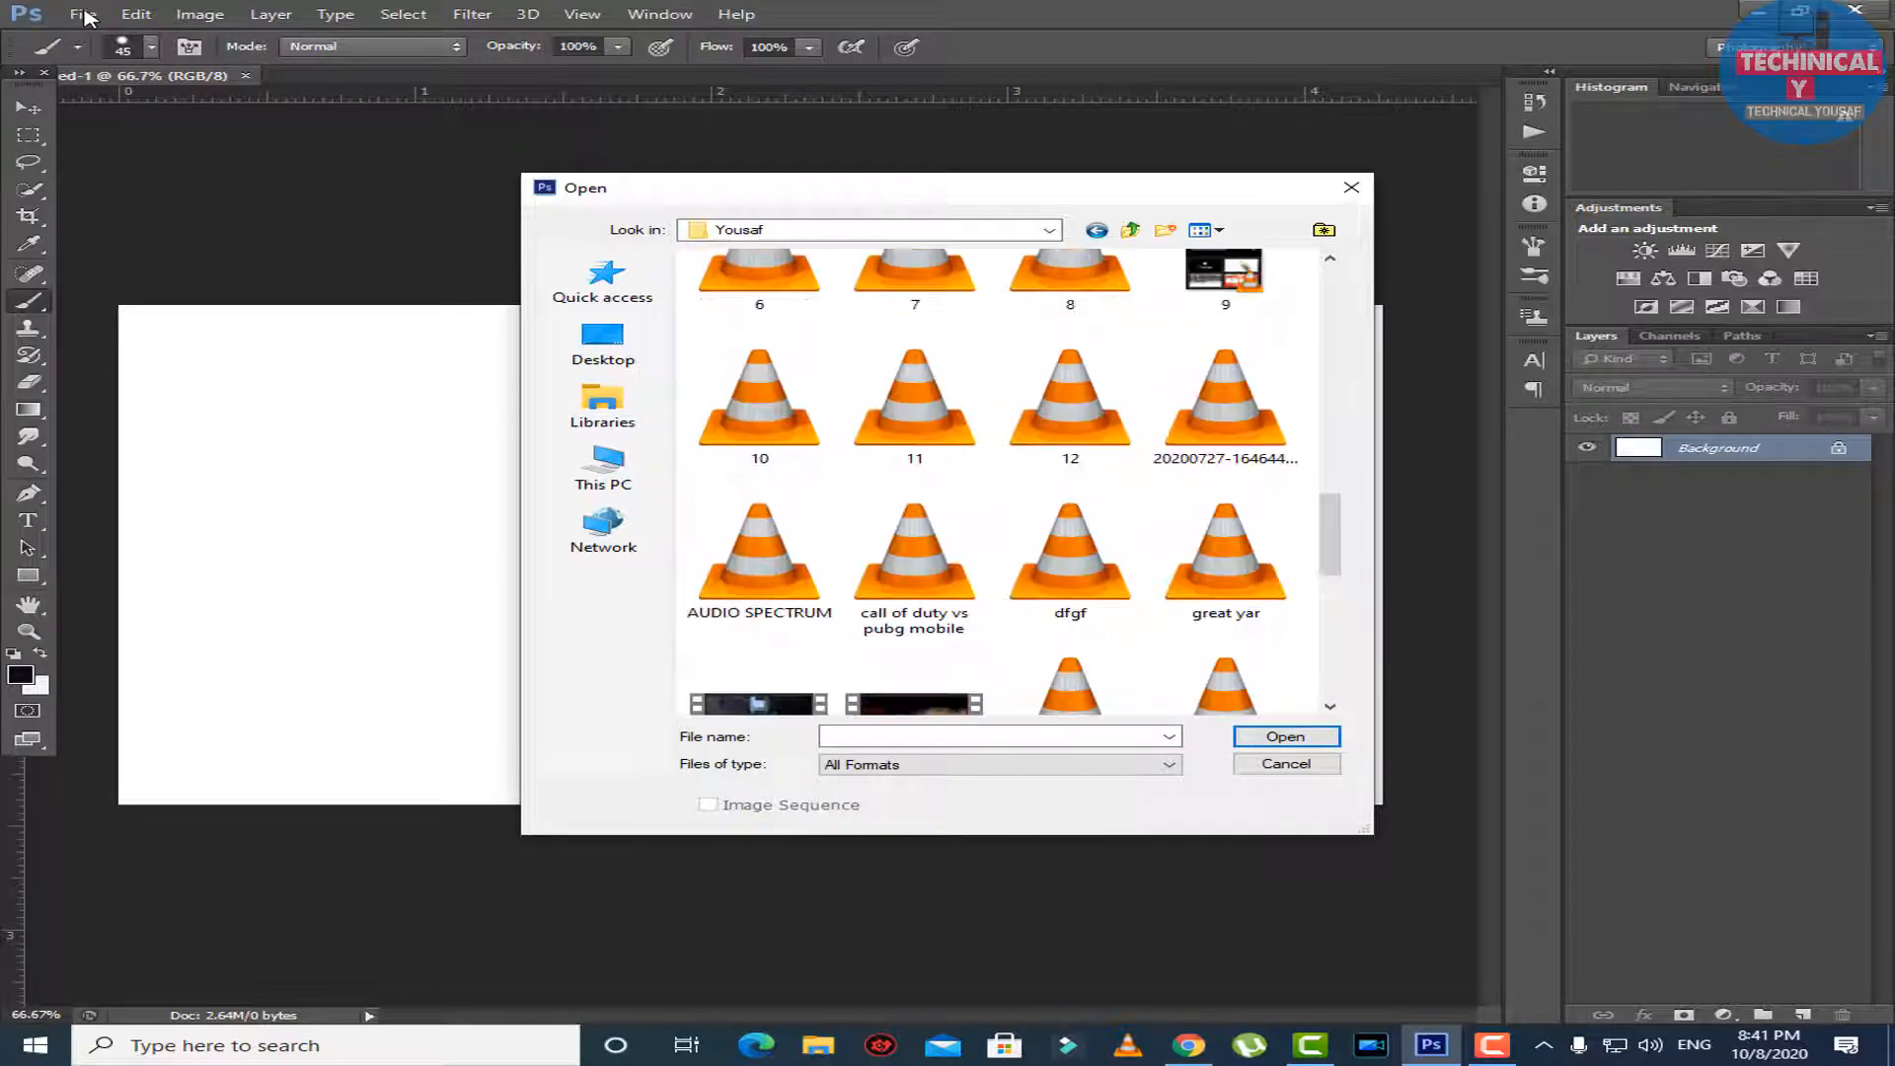
scroll(1070, 553, up, 5)
scroll(1070, 552, down, 2)
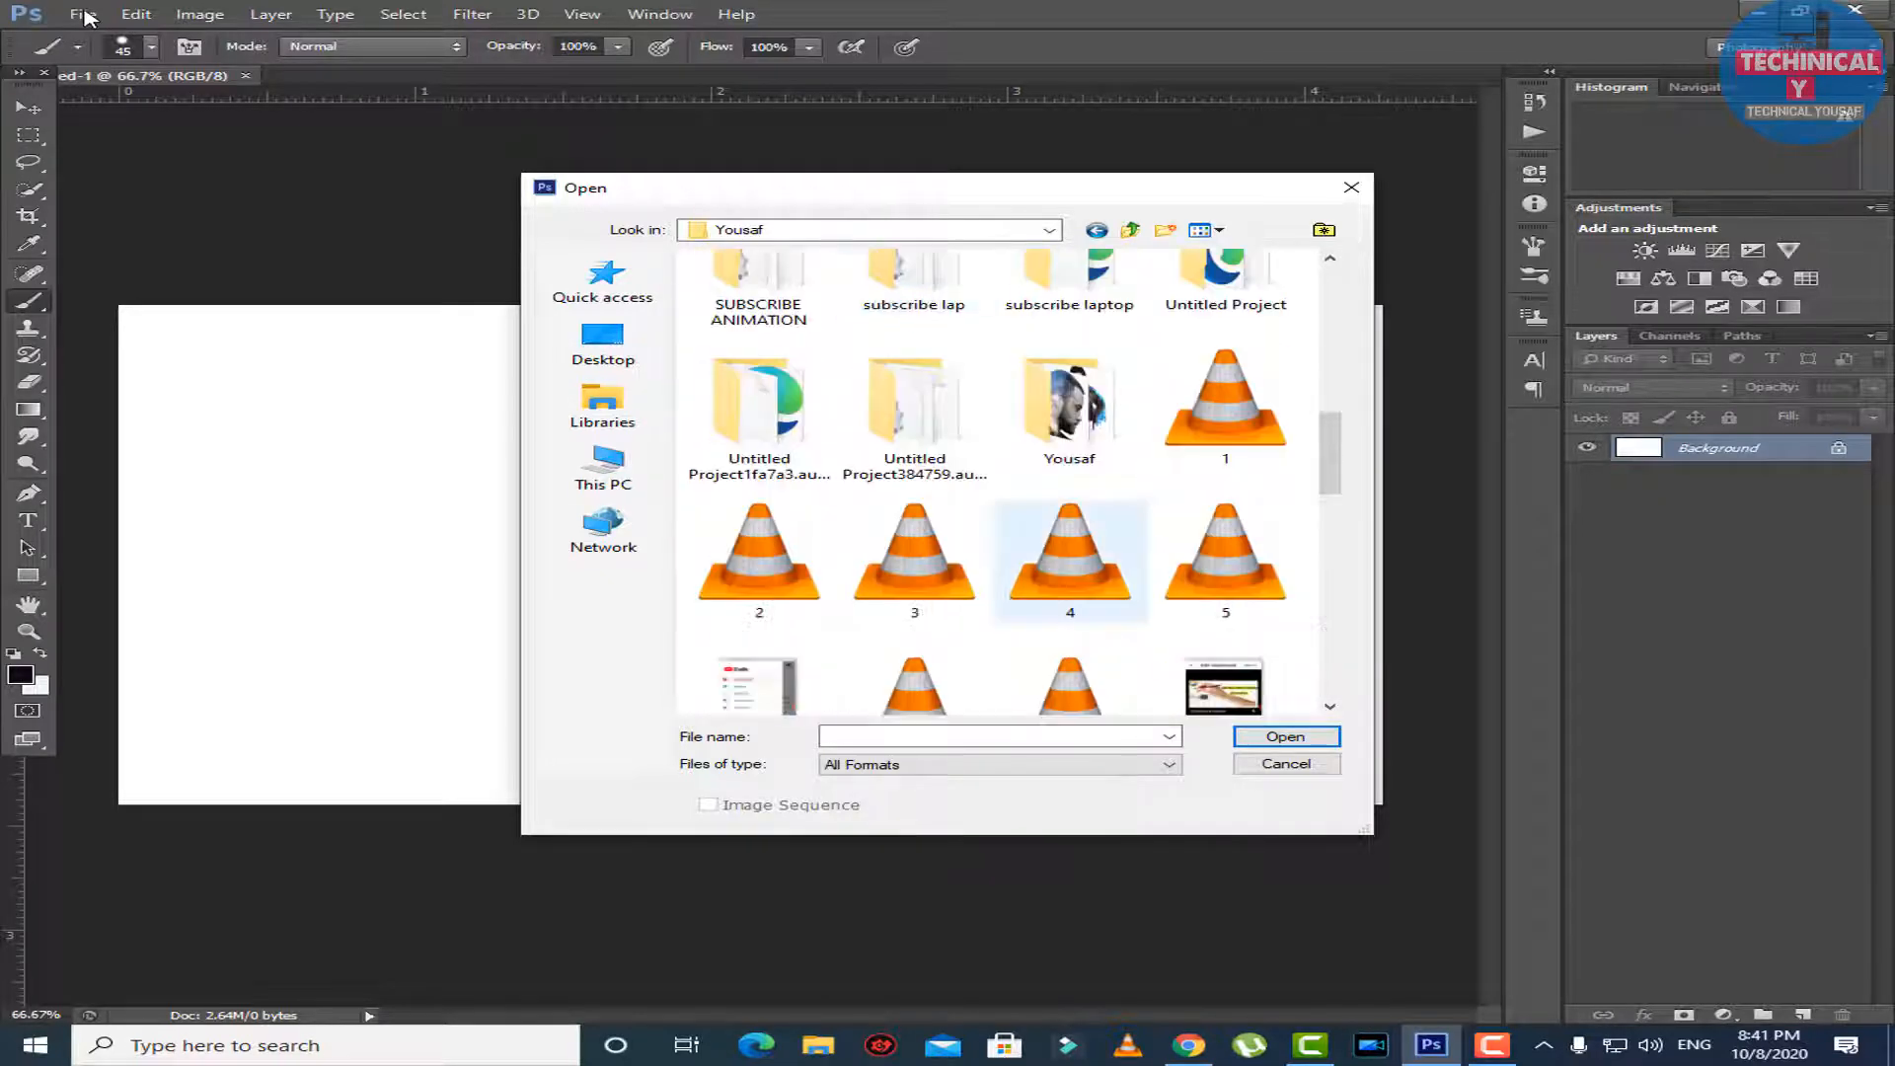
double_click(1070, 405)
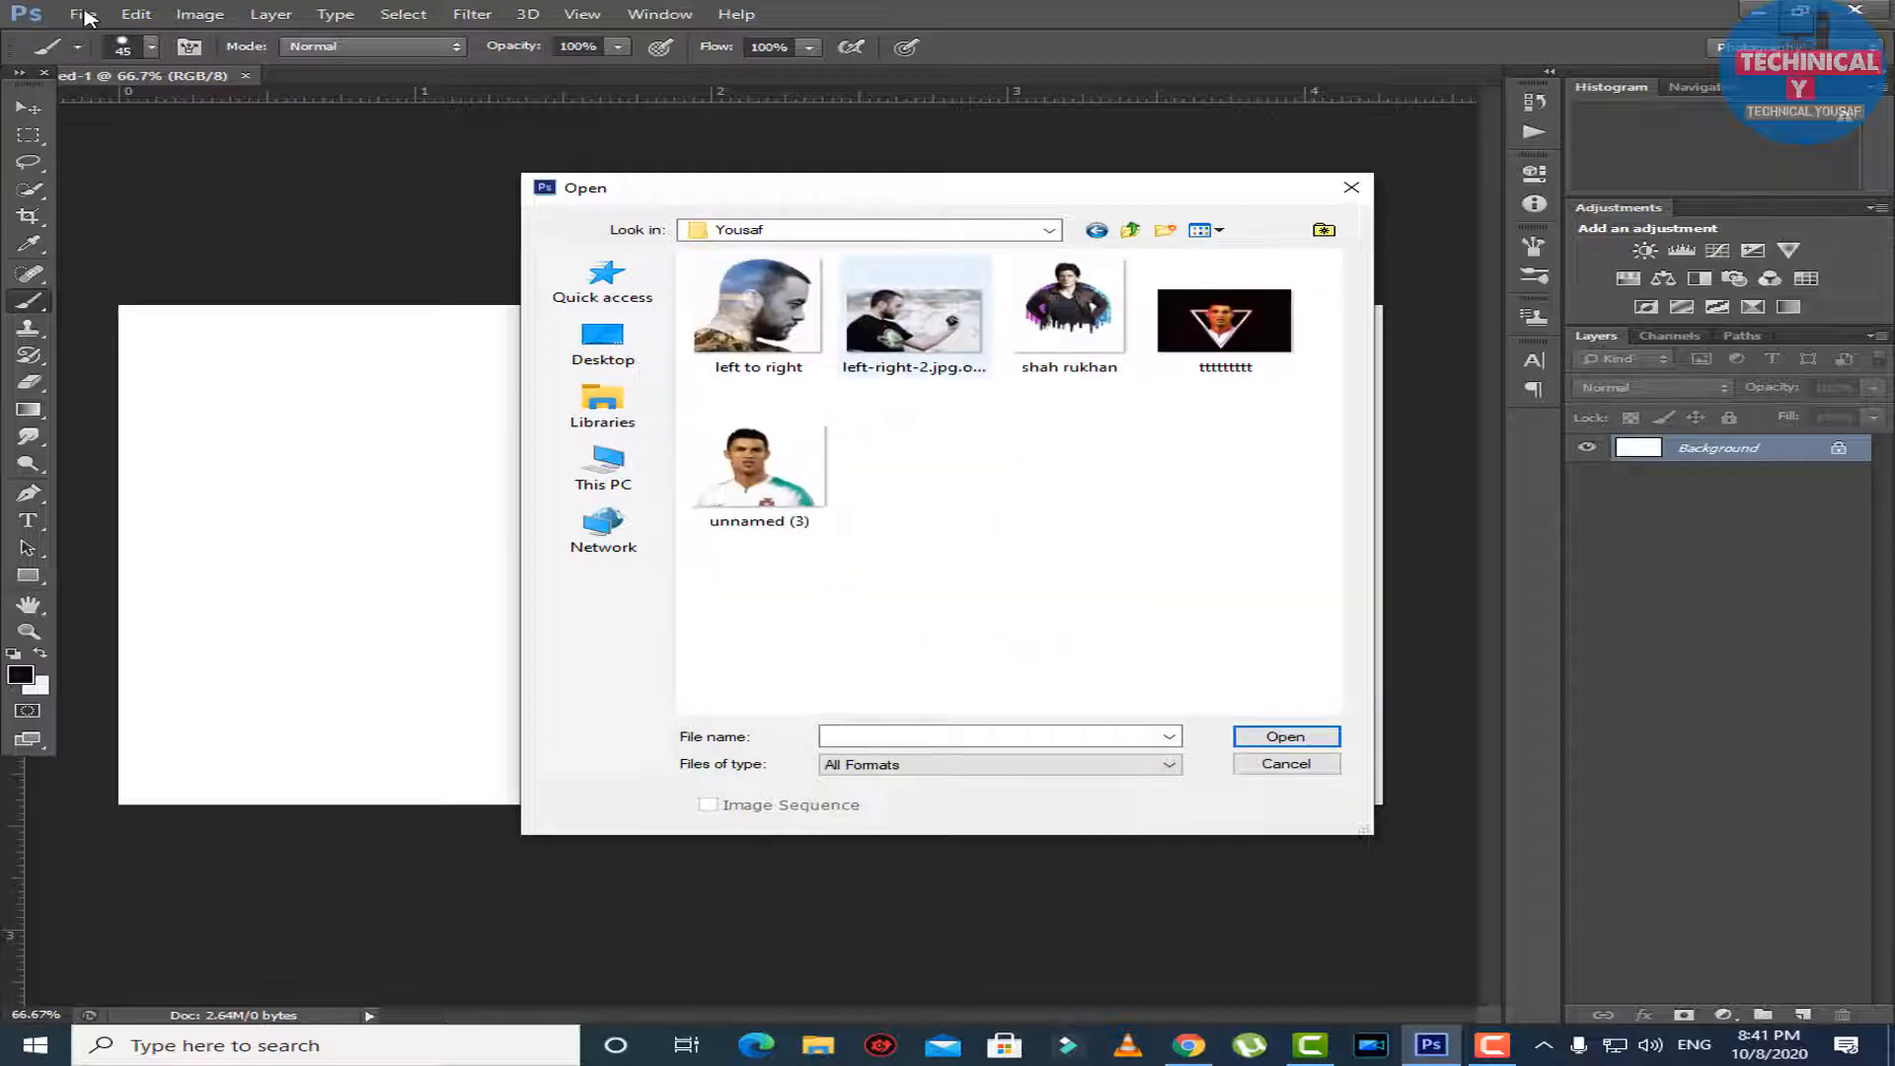
double_click(914, 317)
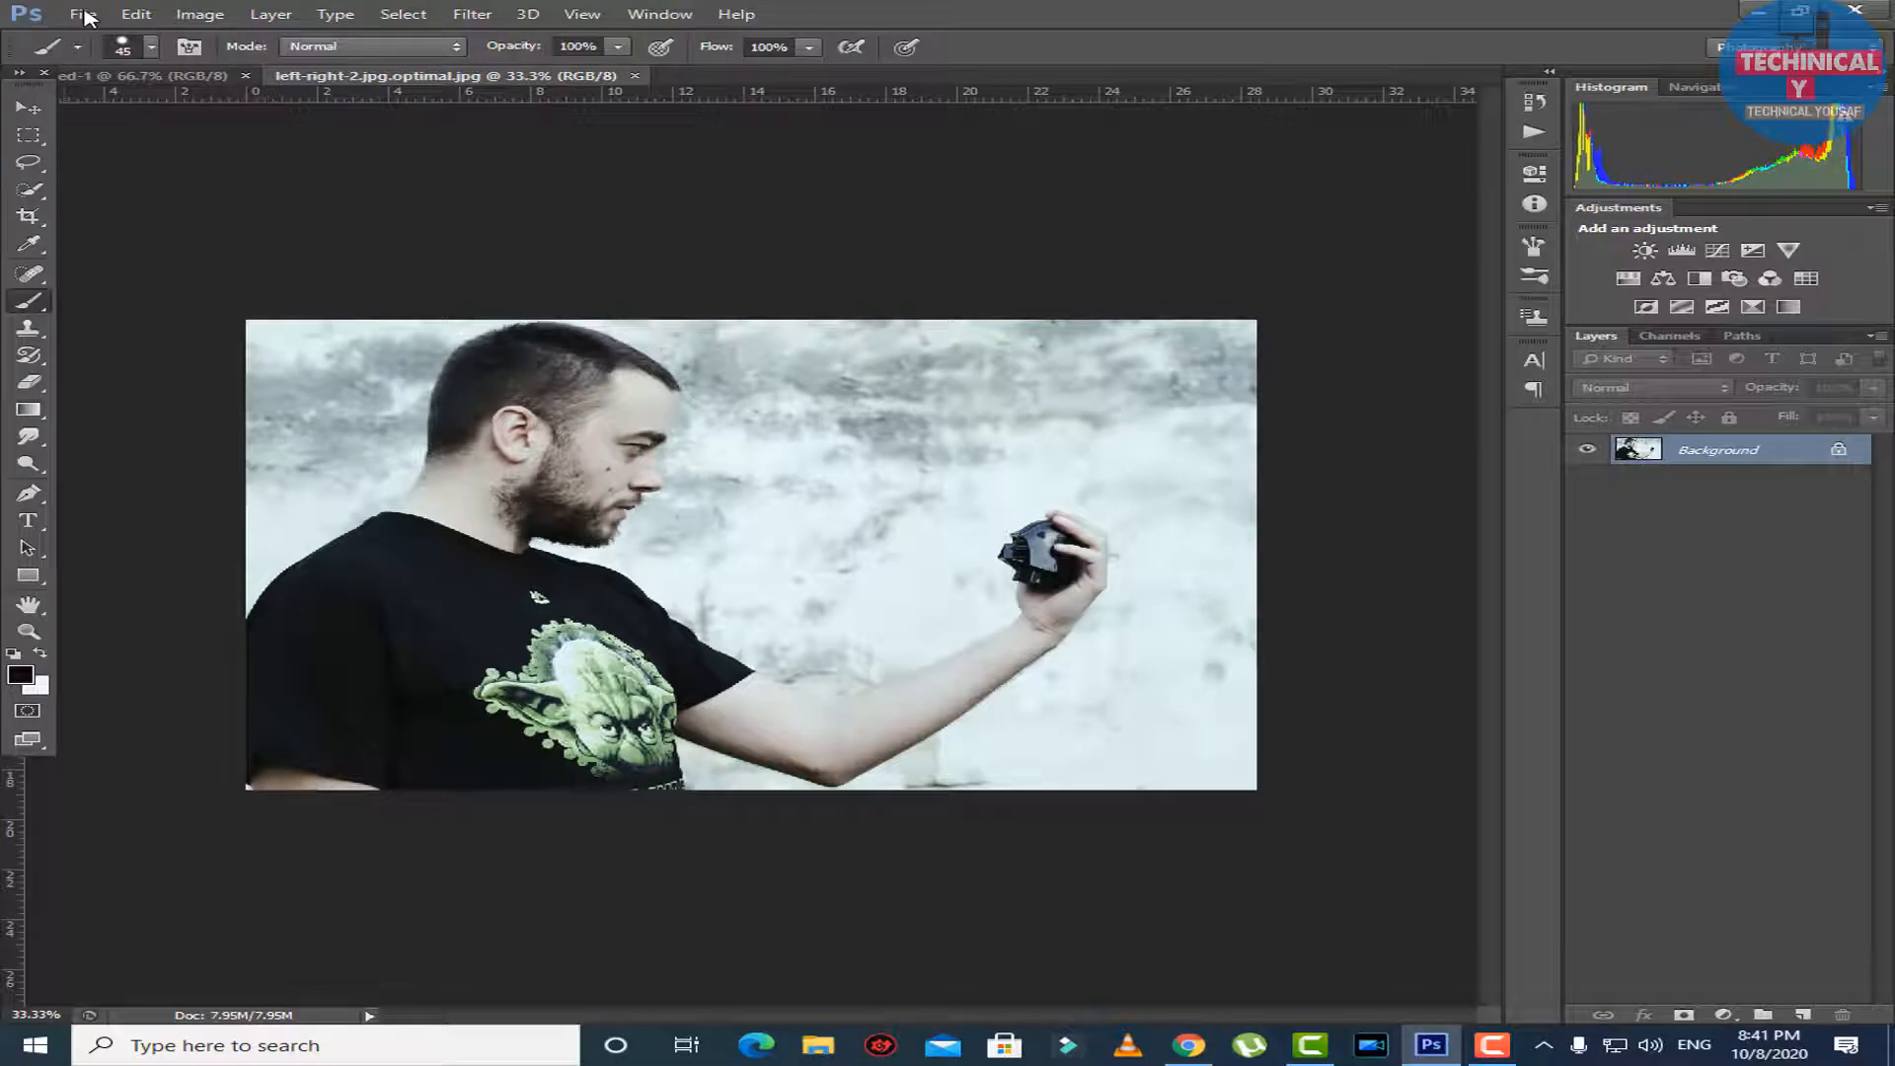
Select the man's head, face and black T-shirt with the Quick Selection tool, including the tip of the nose.
key(w)
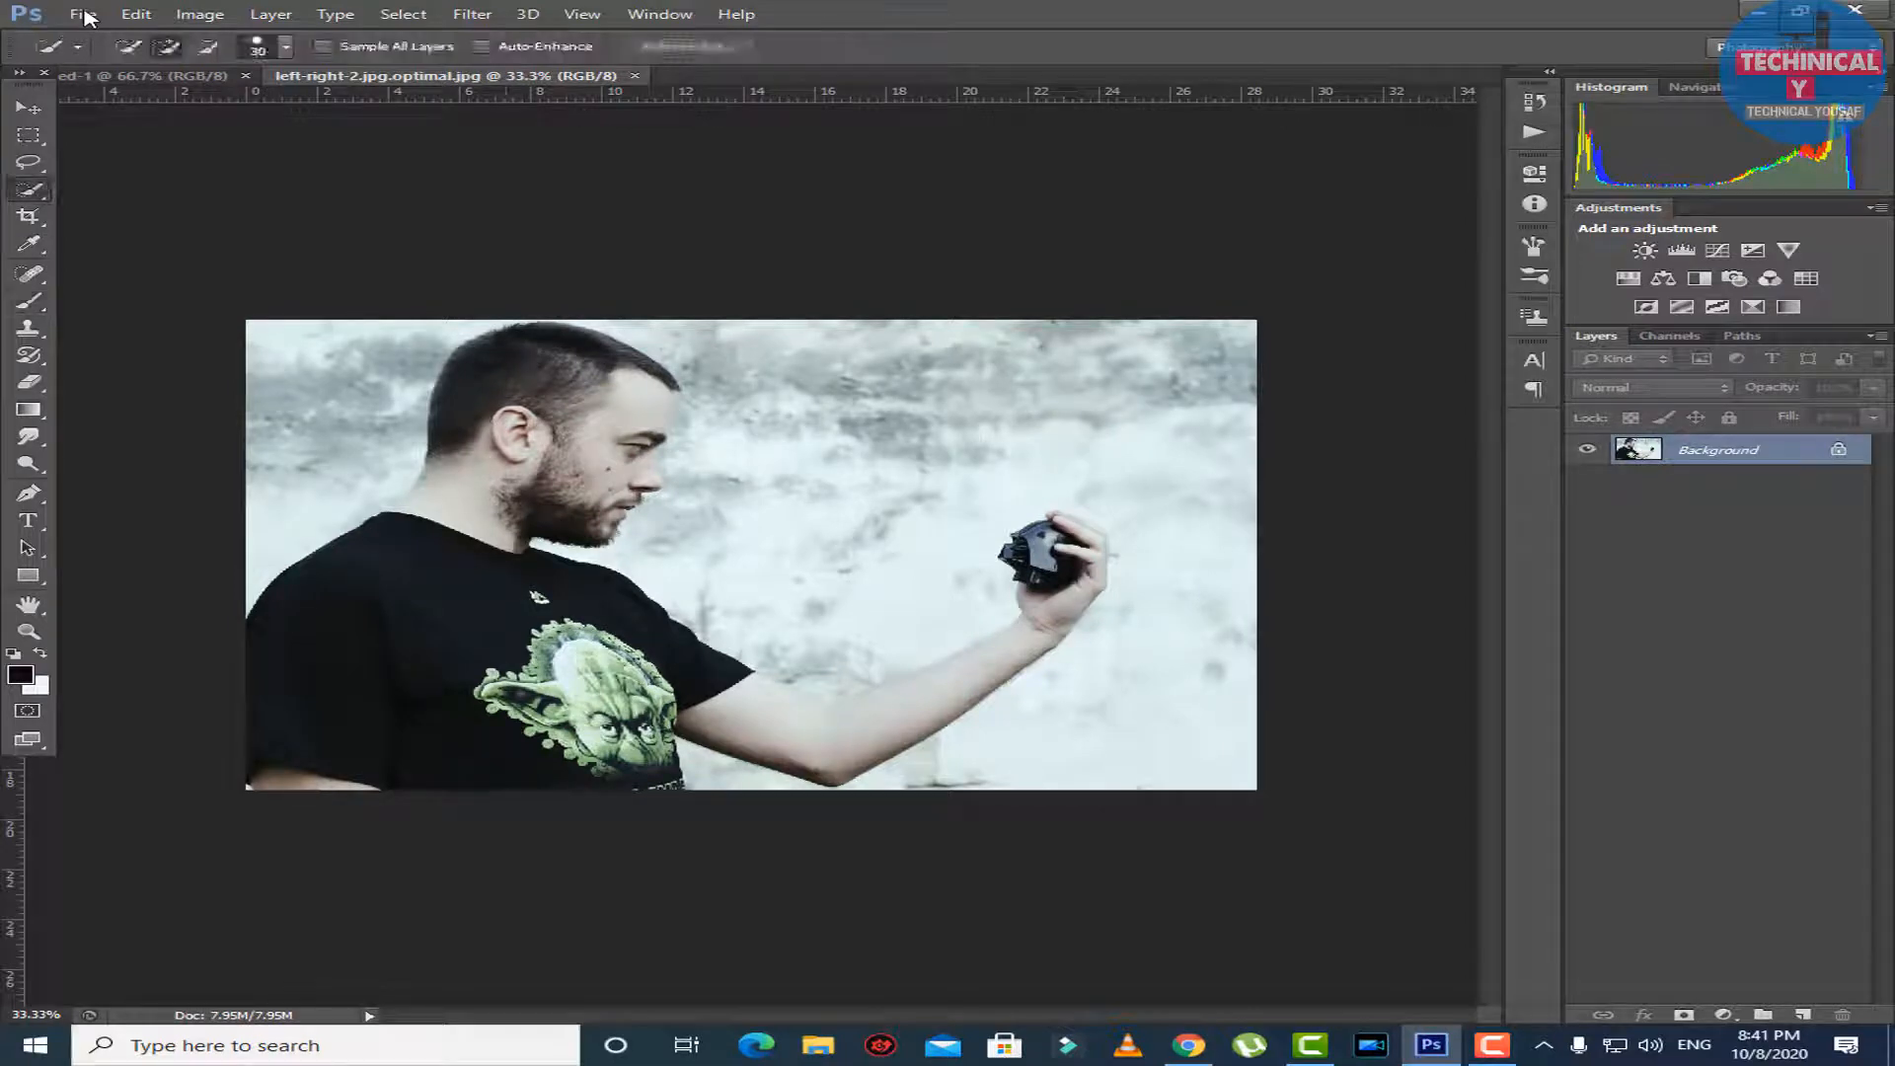
mouse_move(488, 340)
mouse_down()
mouse_move(632, 380)
mouse_move(573, 518)
mouse_move(530, 484)
mouse_up()
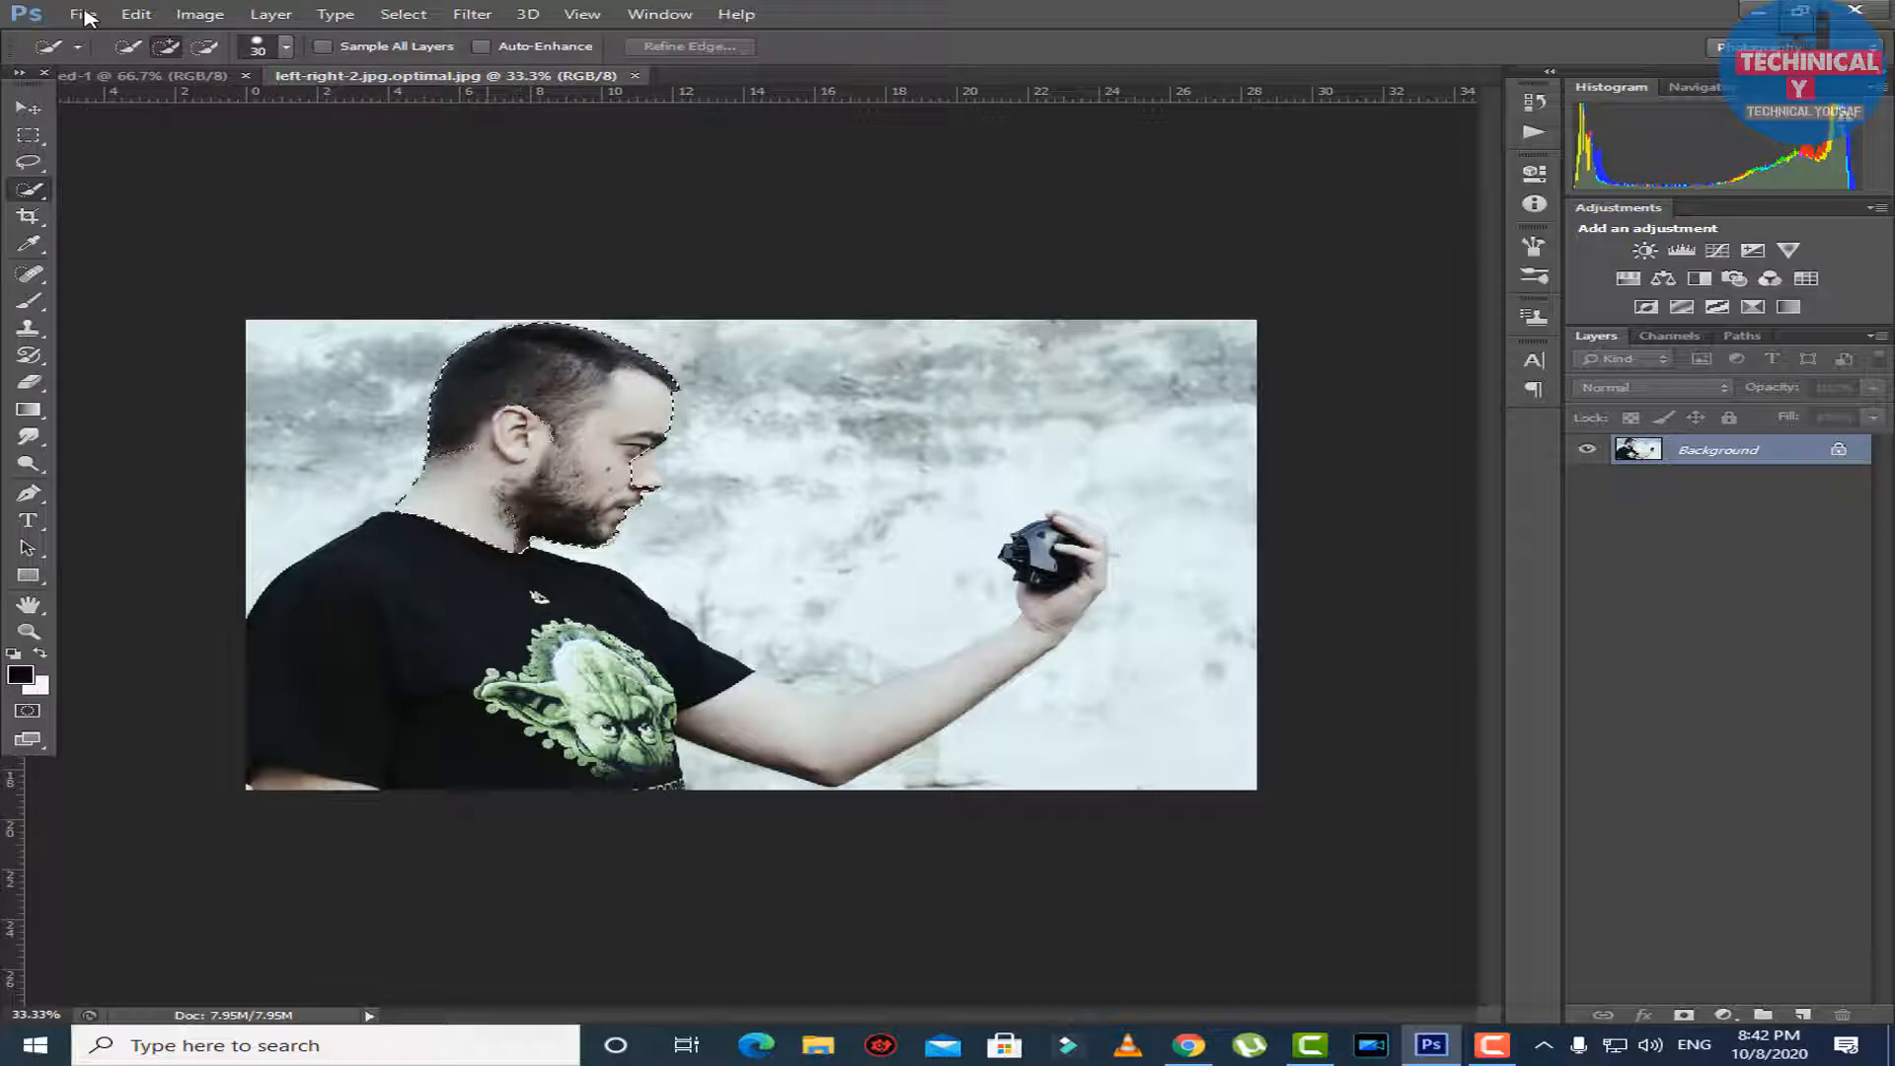
drag(446, 553, 436, 617)
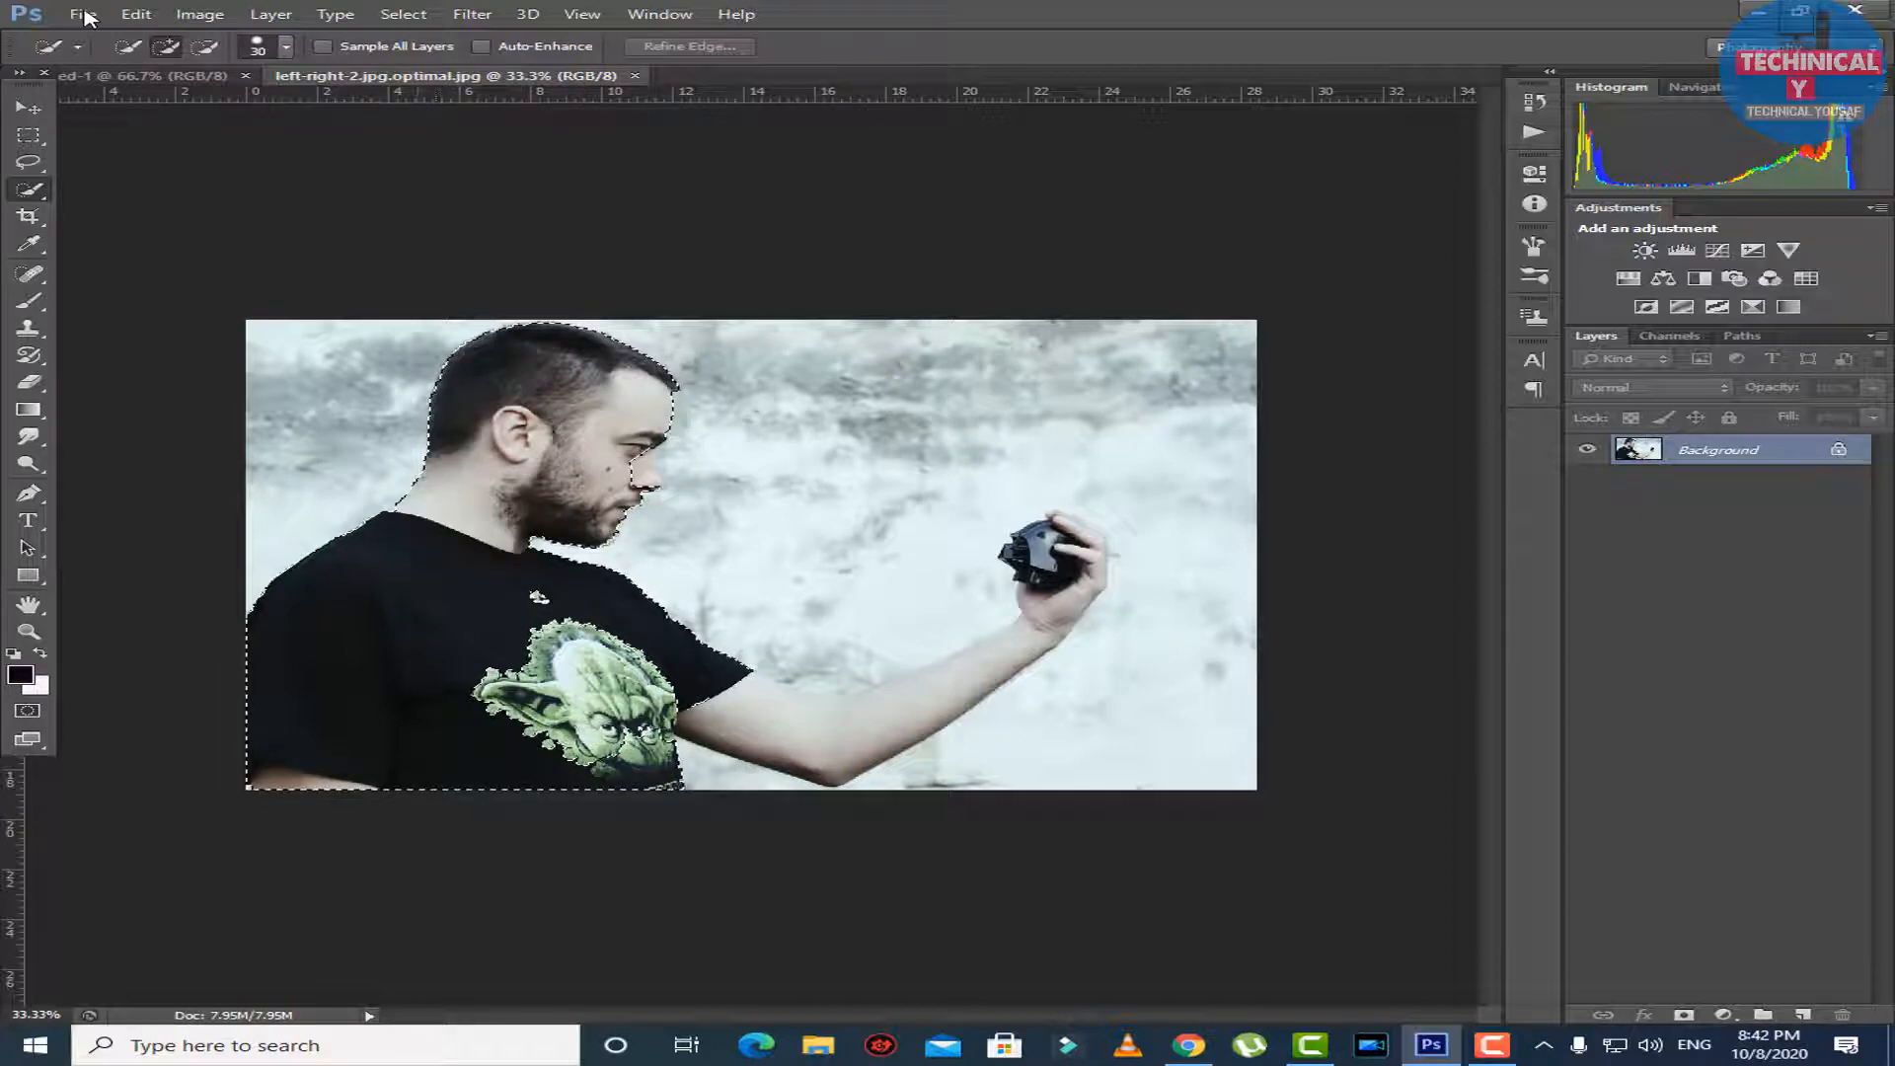
scroll(612, 493, up, 4)
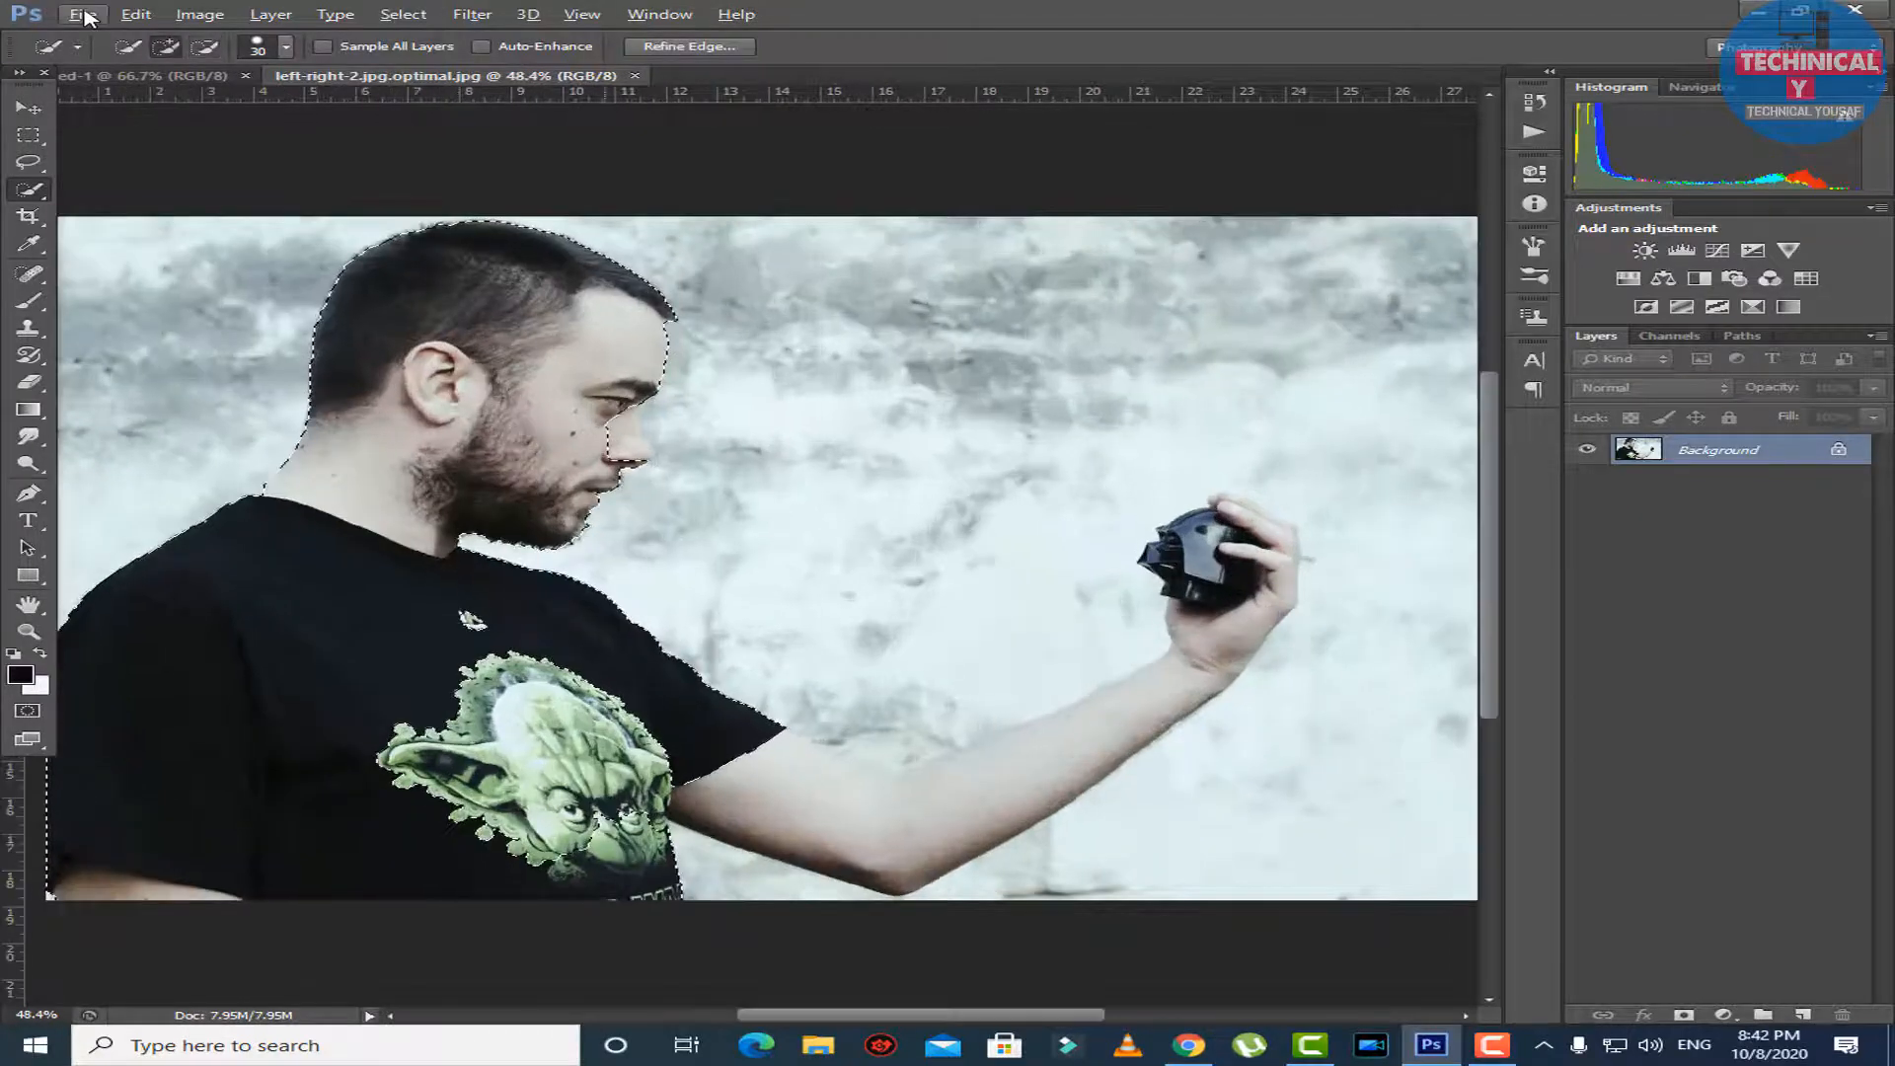
alt+click(614, 440)
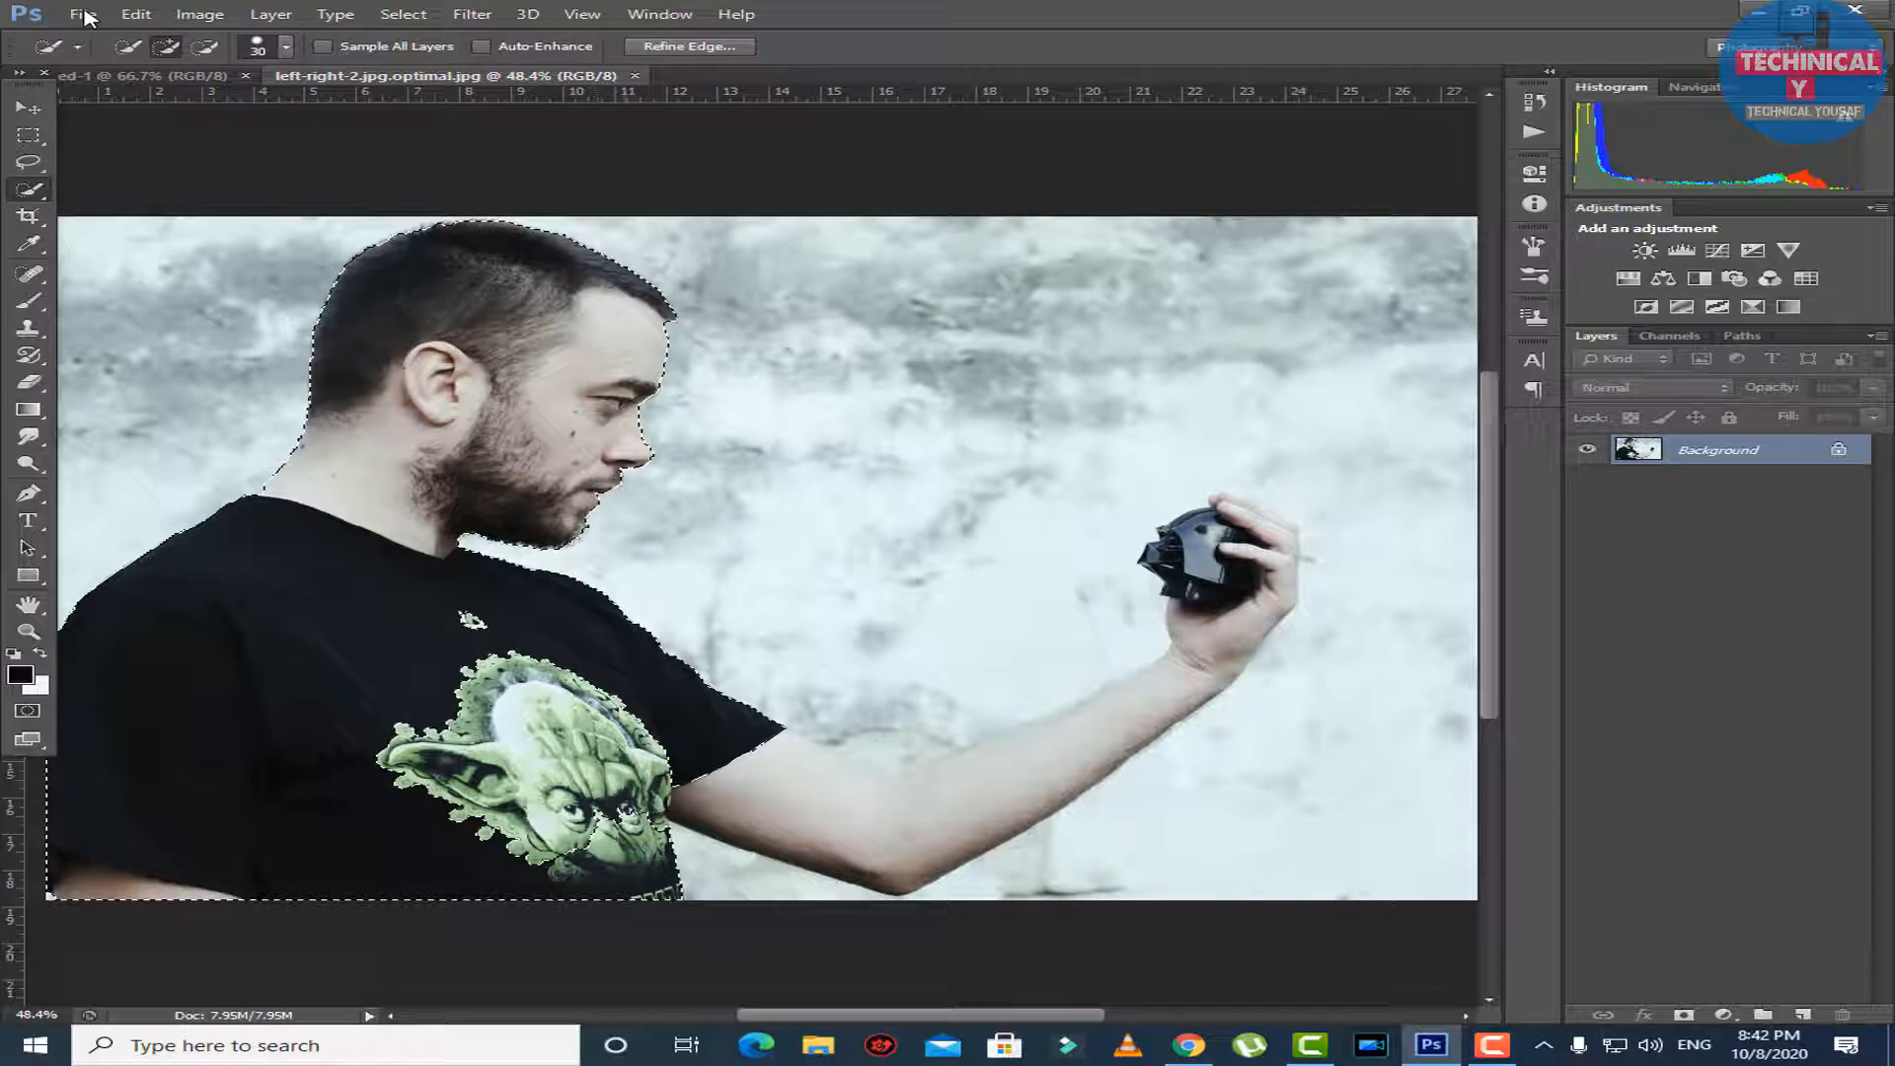
Tidy the selection around the chin and extend it over the shirt print, outstretched arm and hand holding the black object.
alt+scroll(560, 530, up, 2)
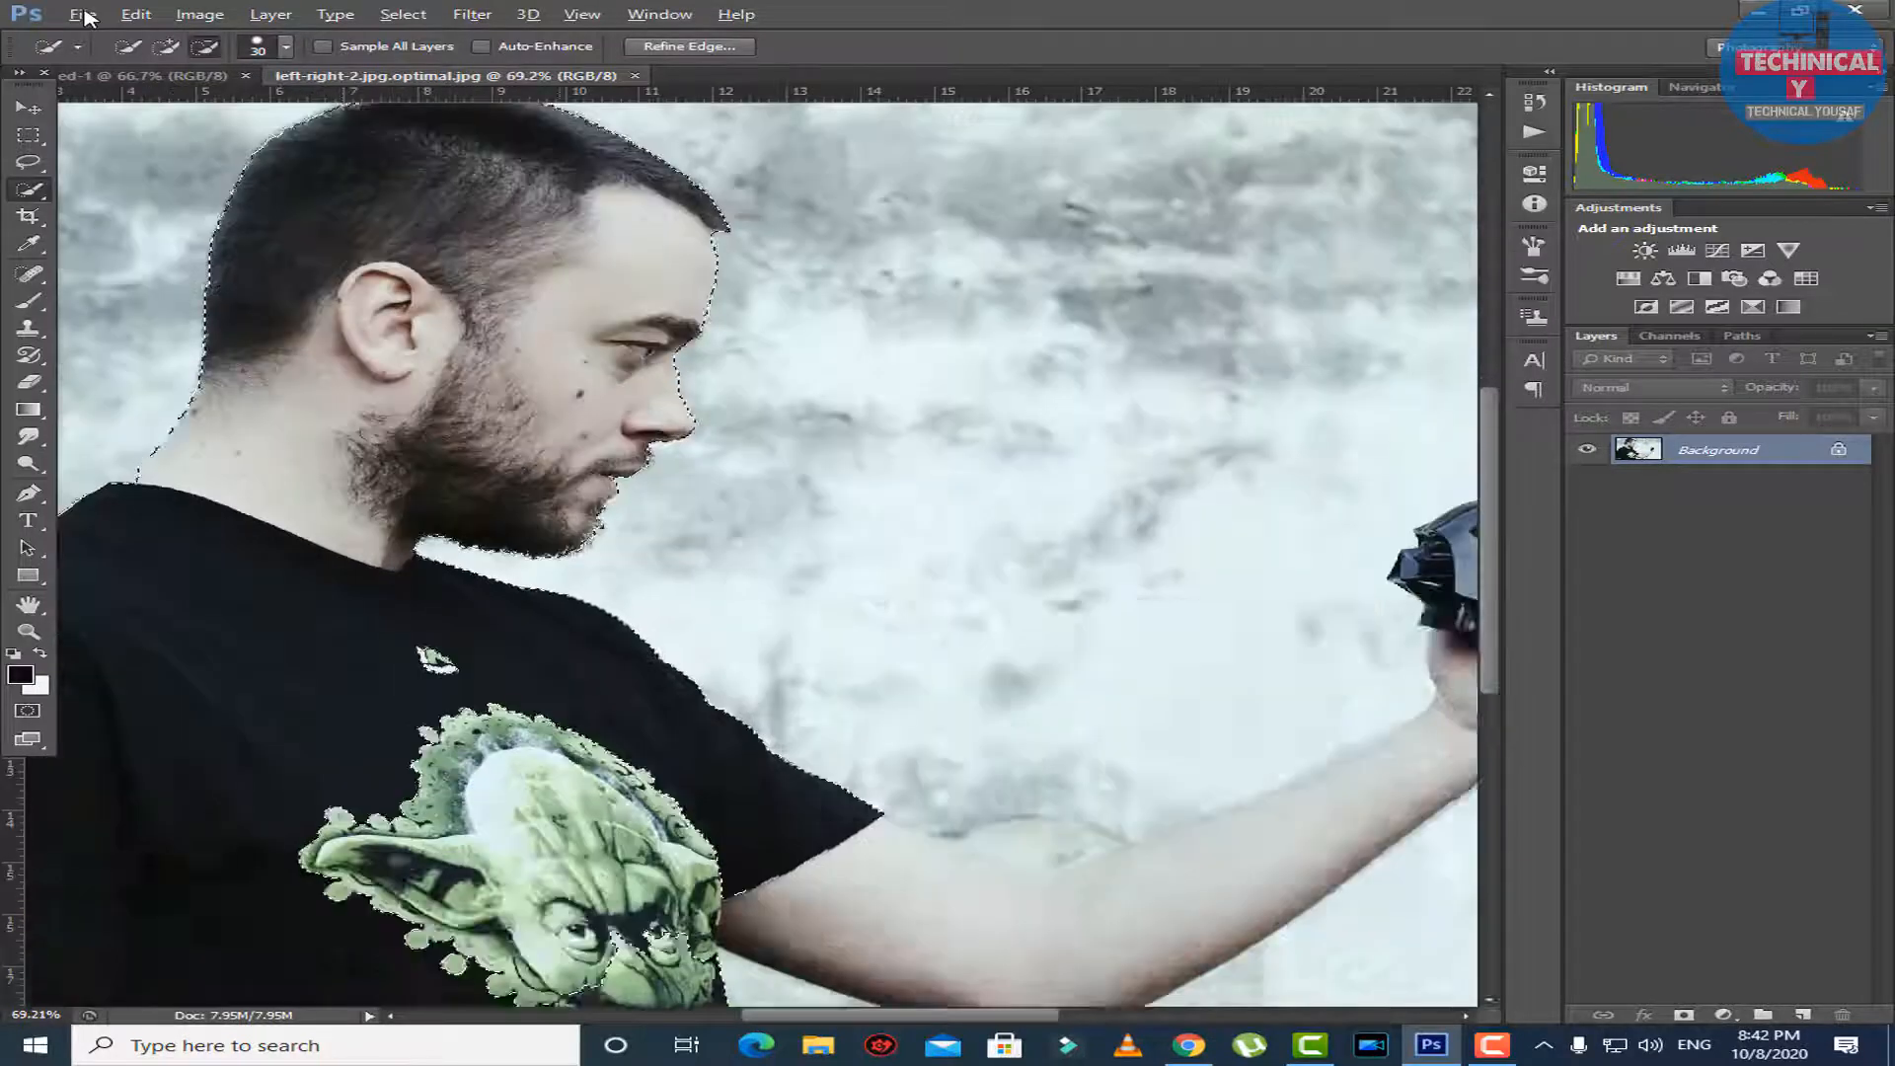
alt+scroll(558, 508, up, 2)
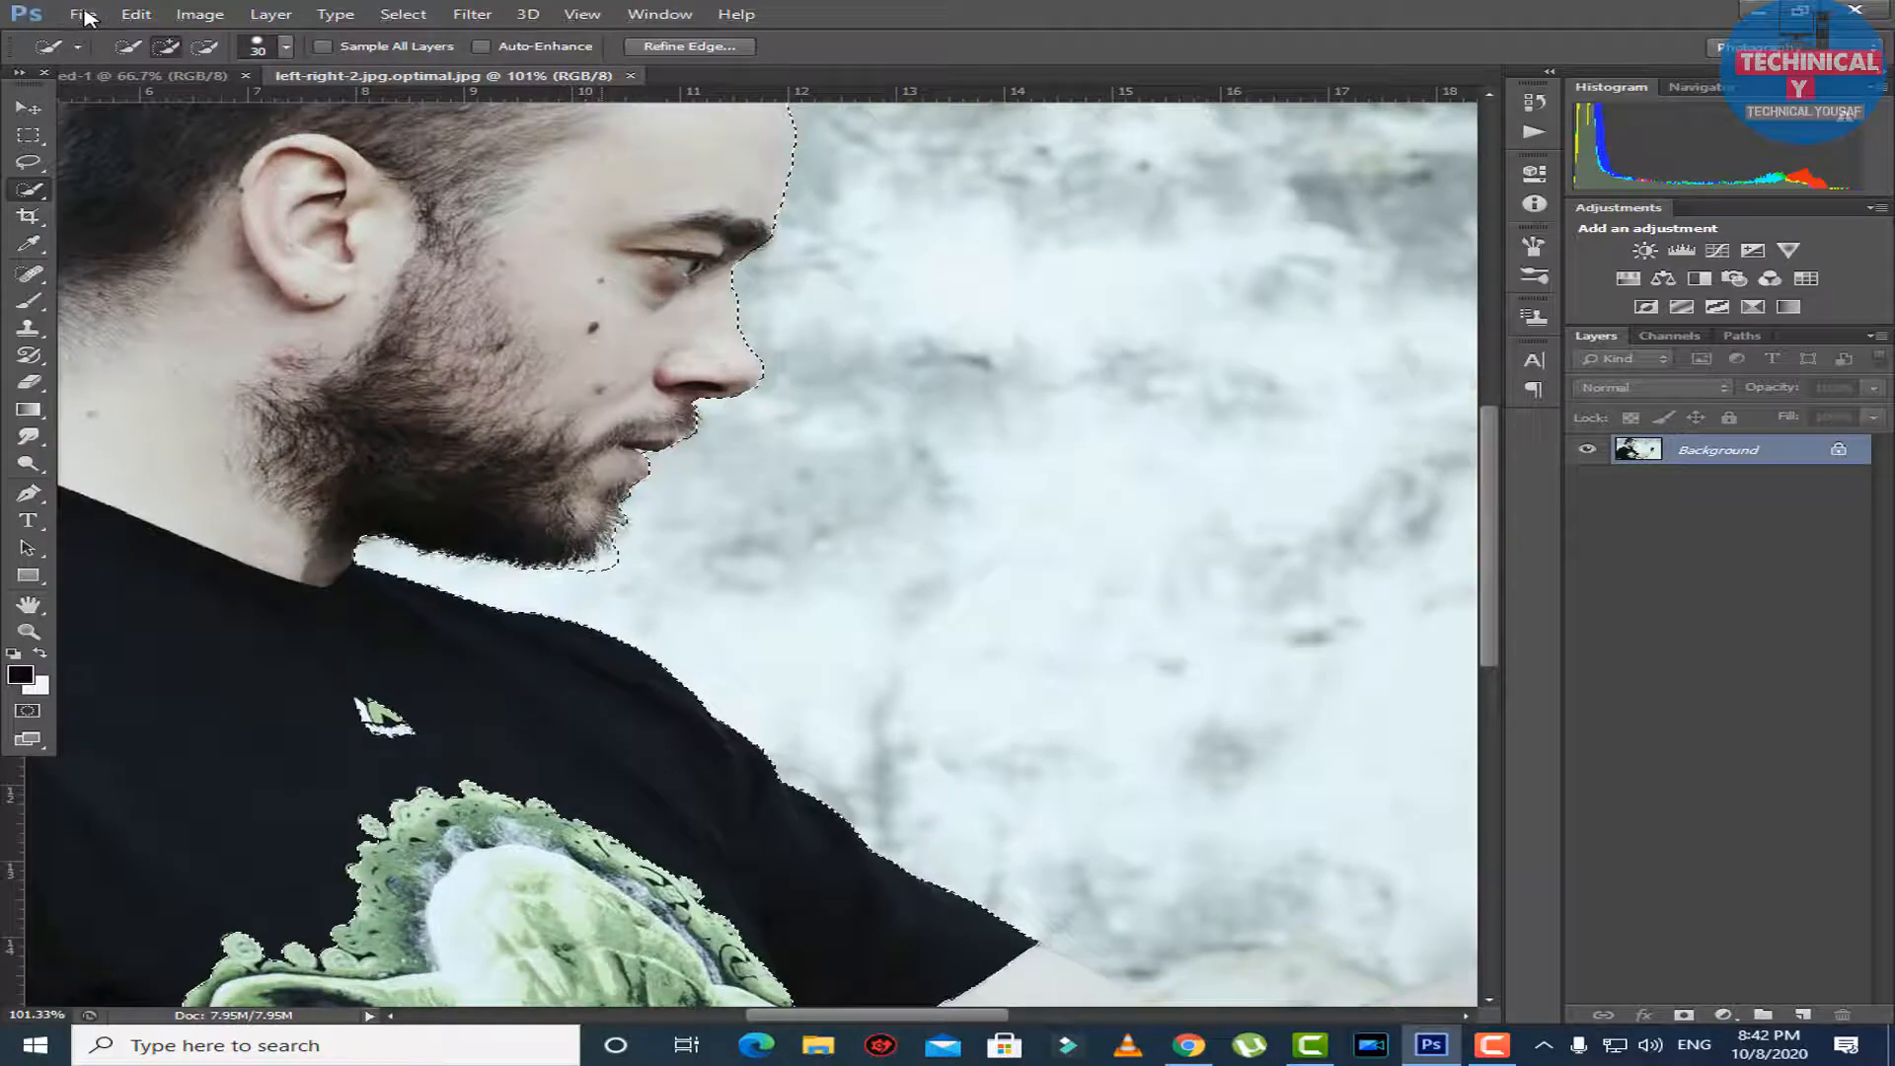
alt+scroll(558, 509, down, 4)
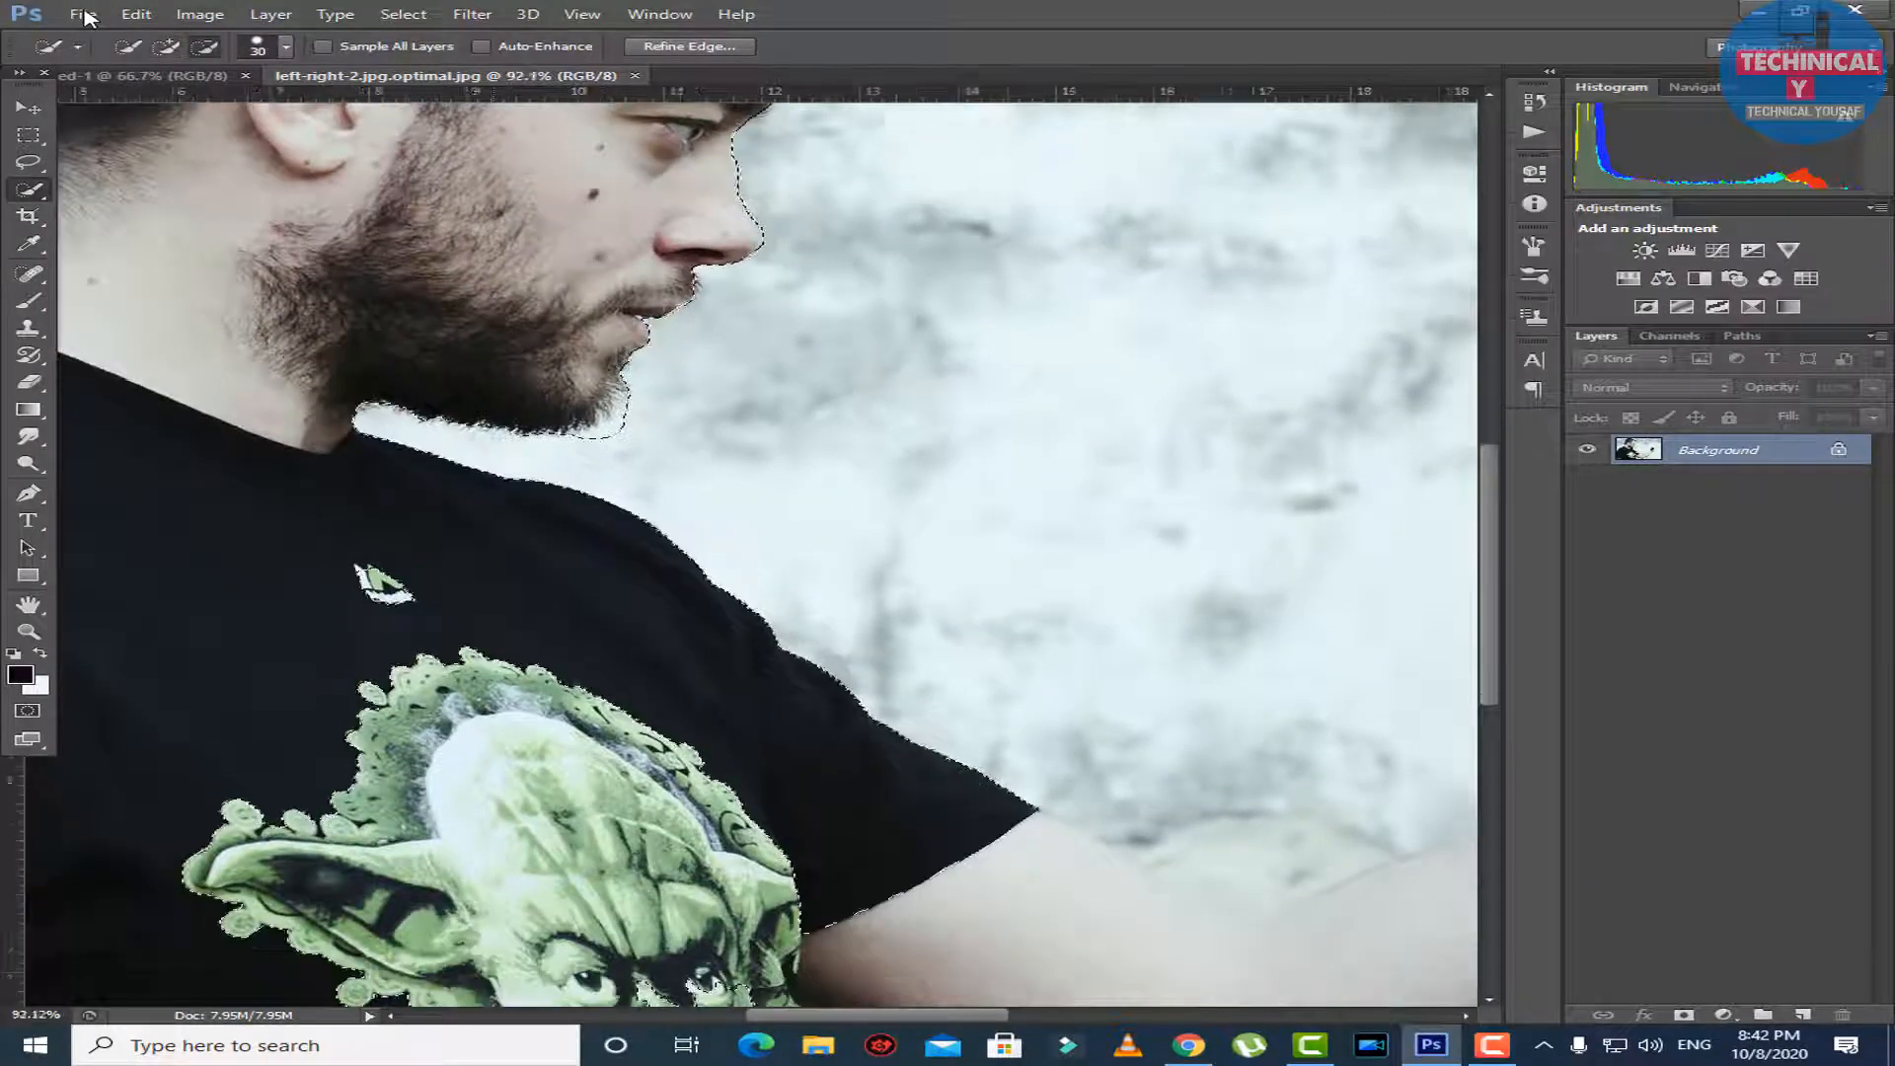
alt+scroll(557, 508, down, 1)
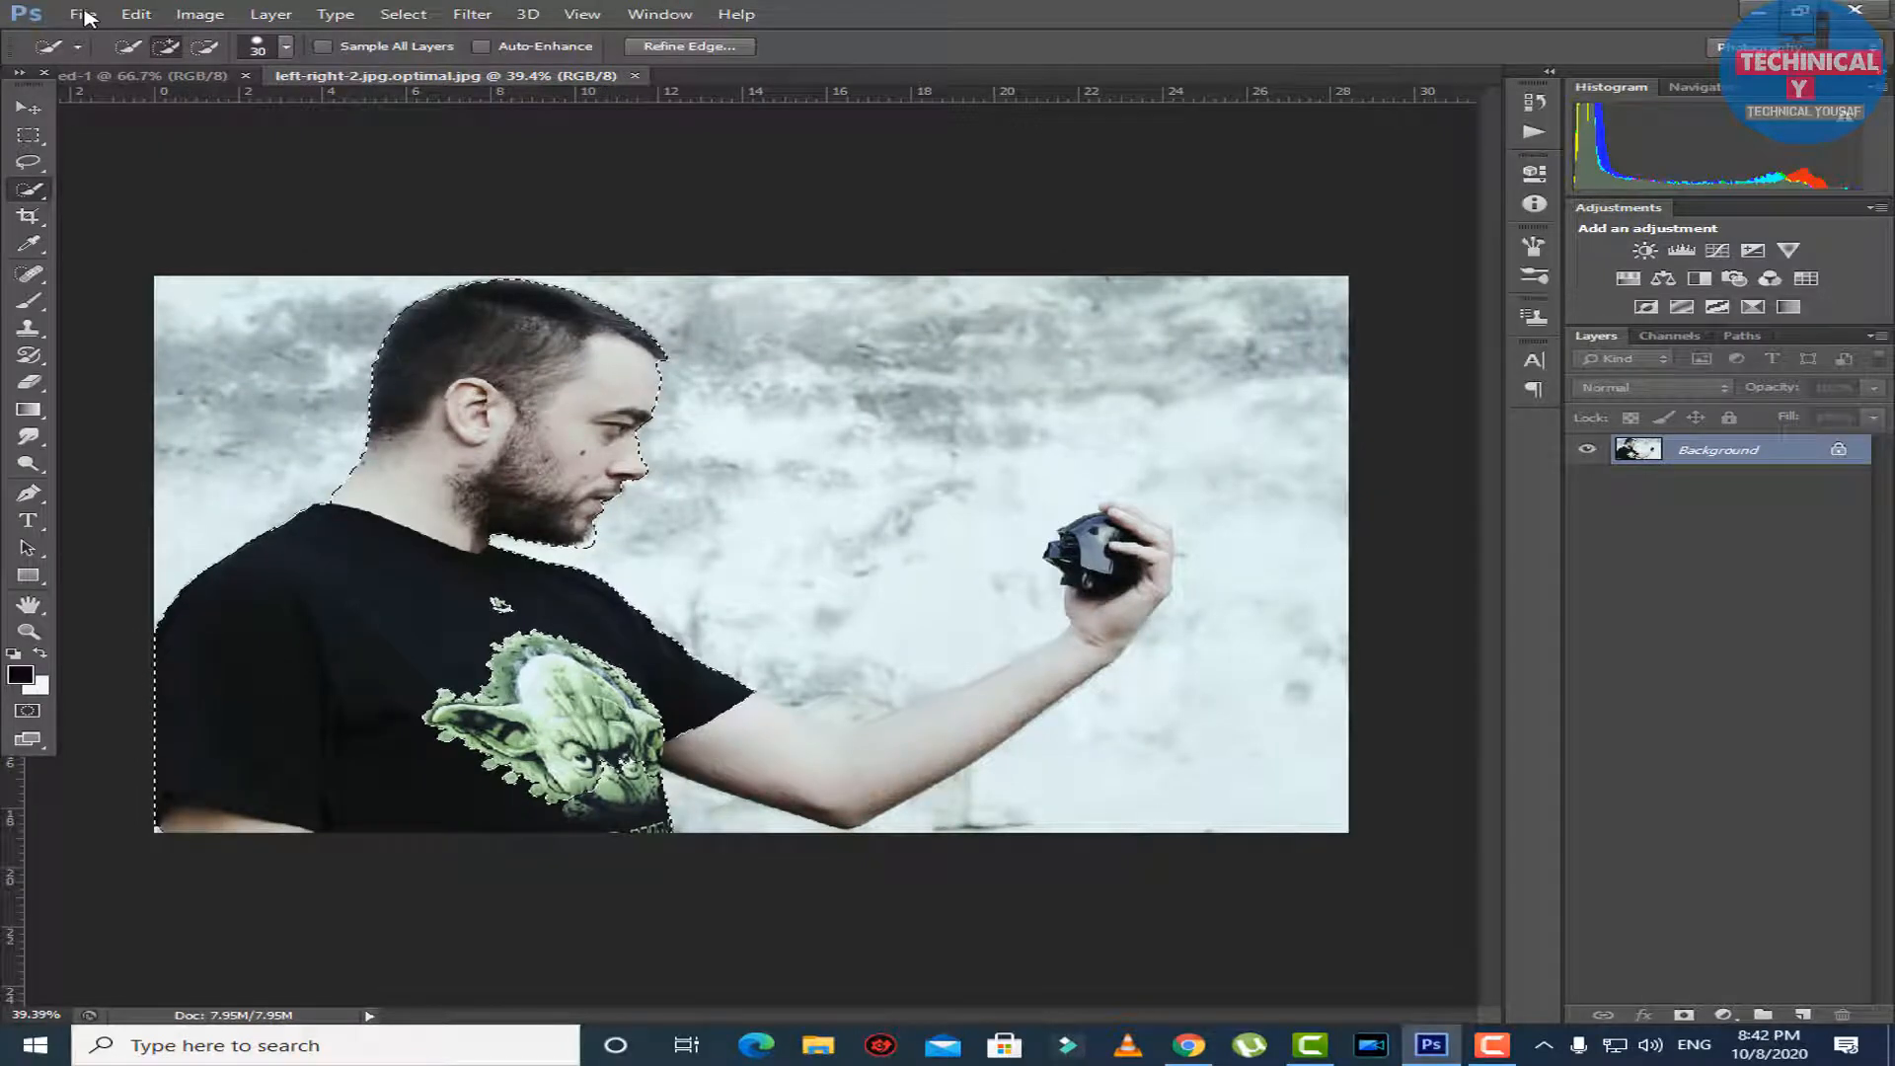
click(689, 47)
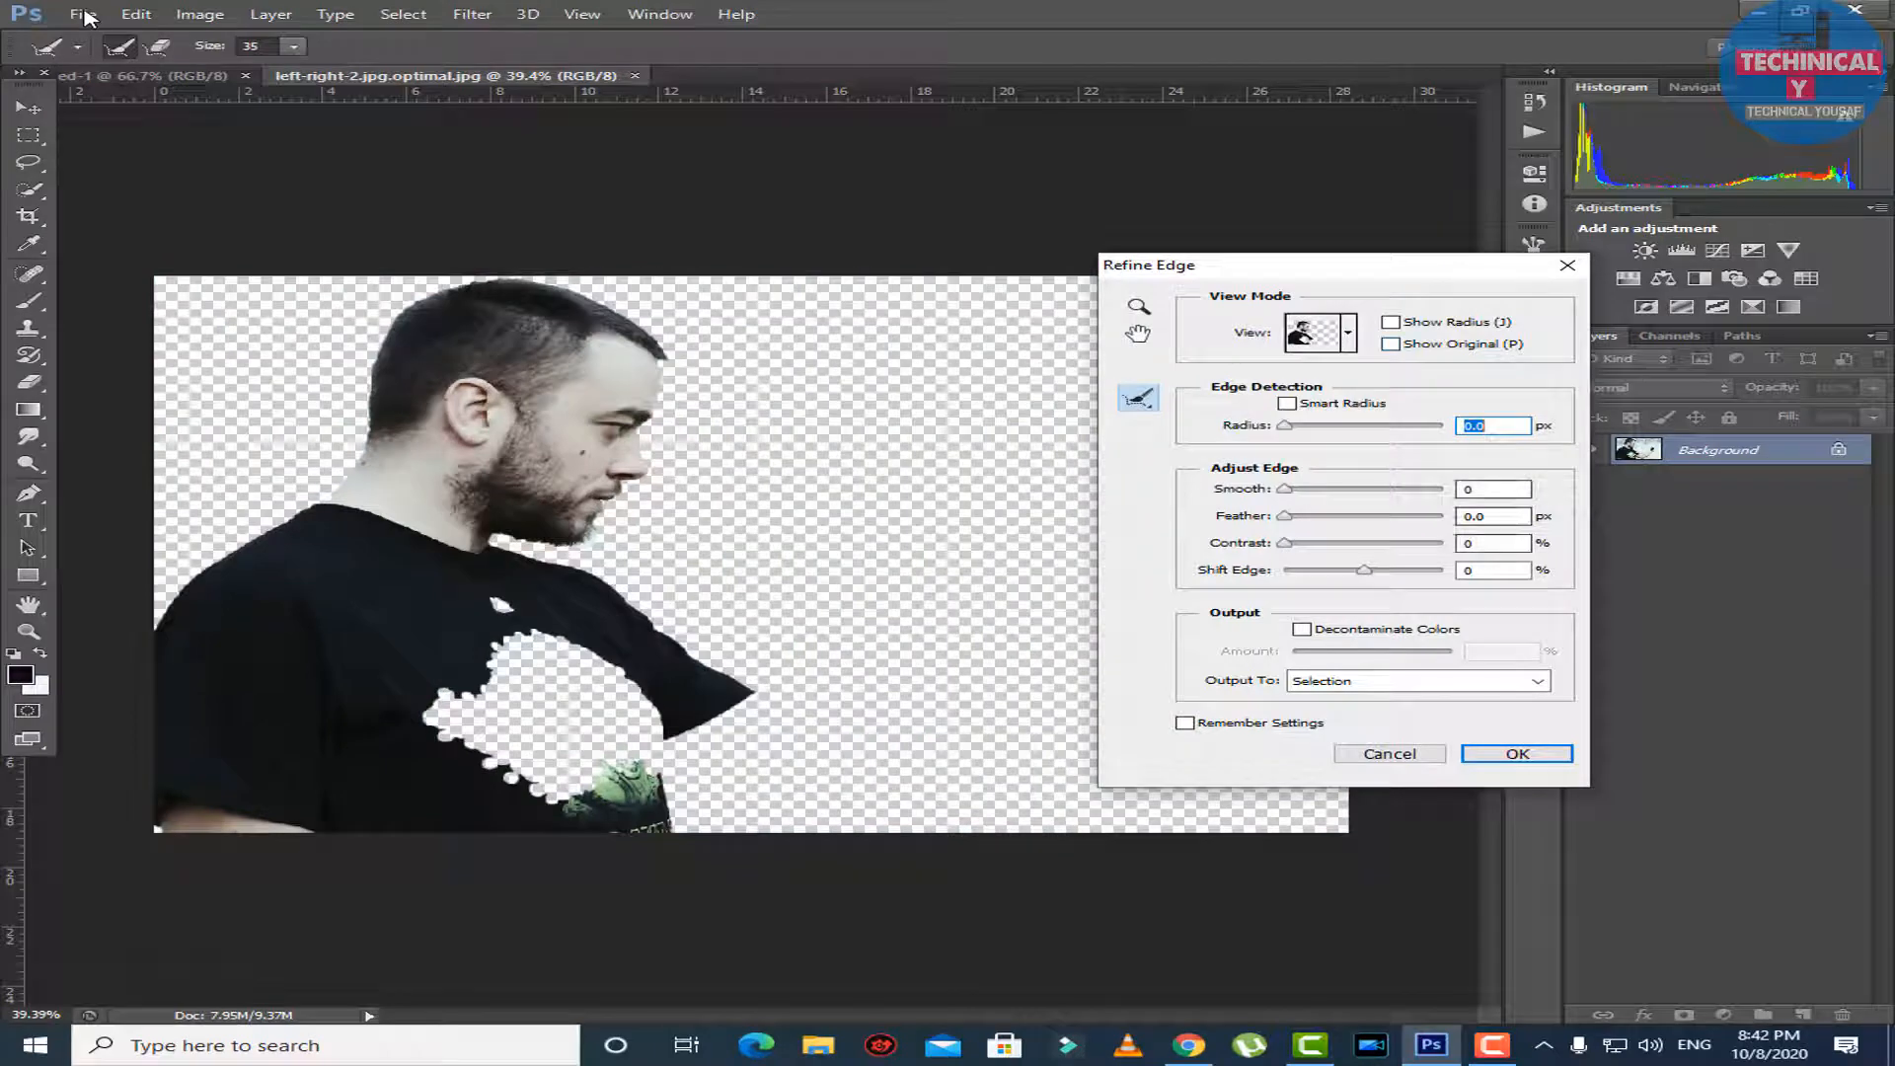
click(1390, 754)
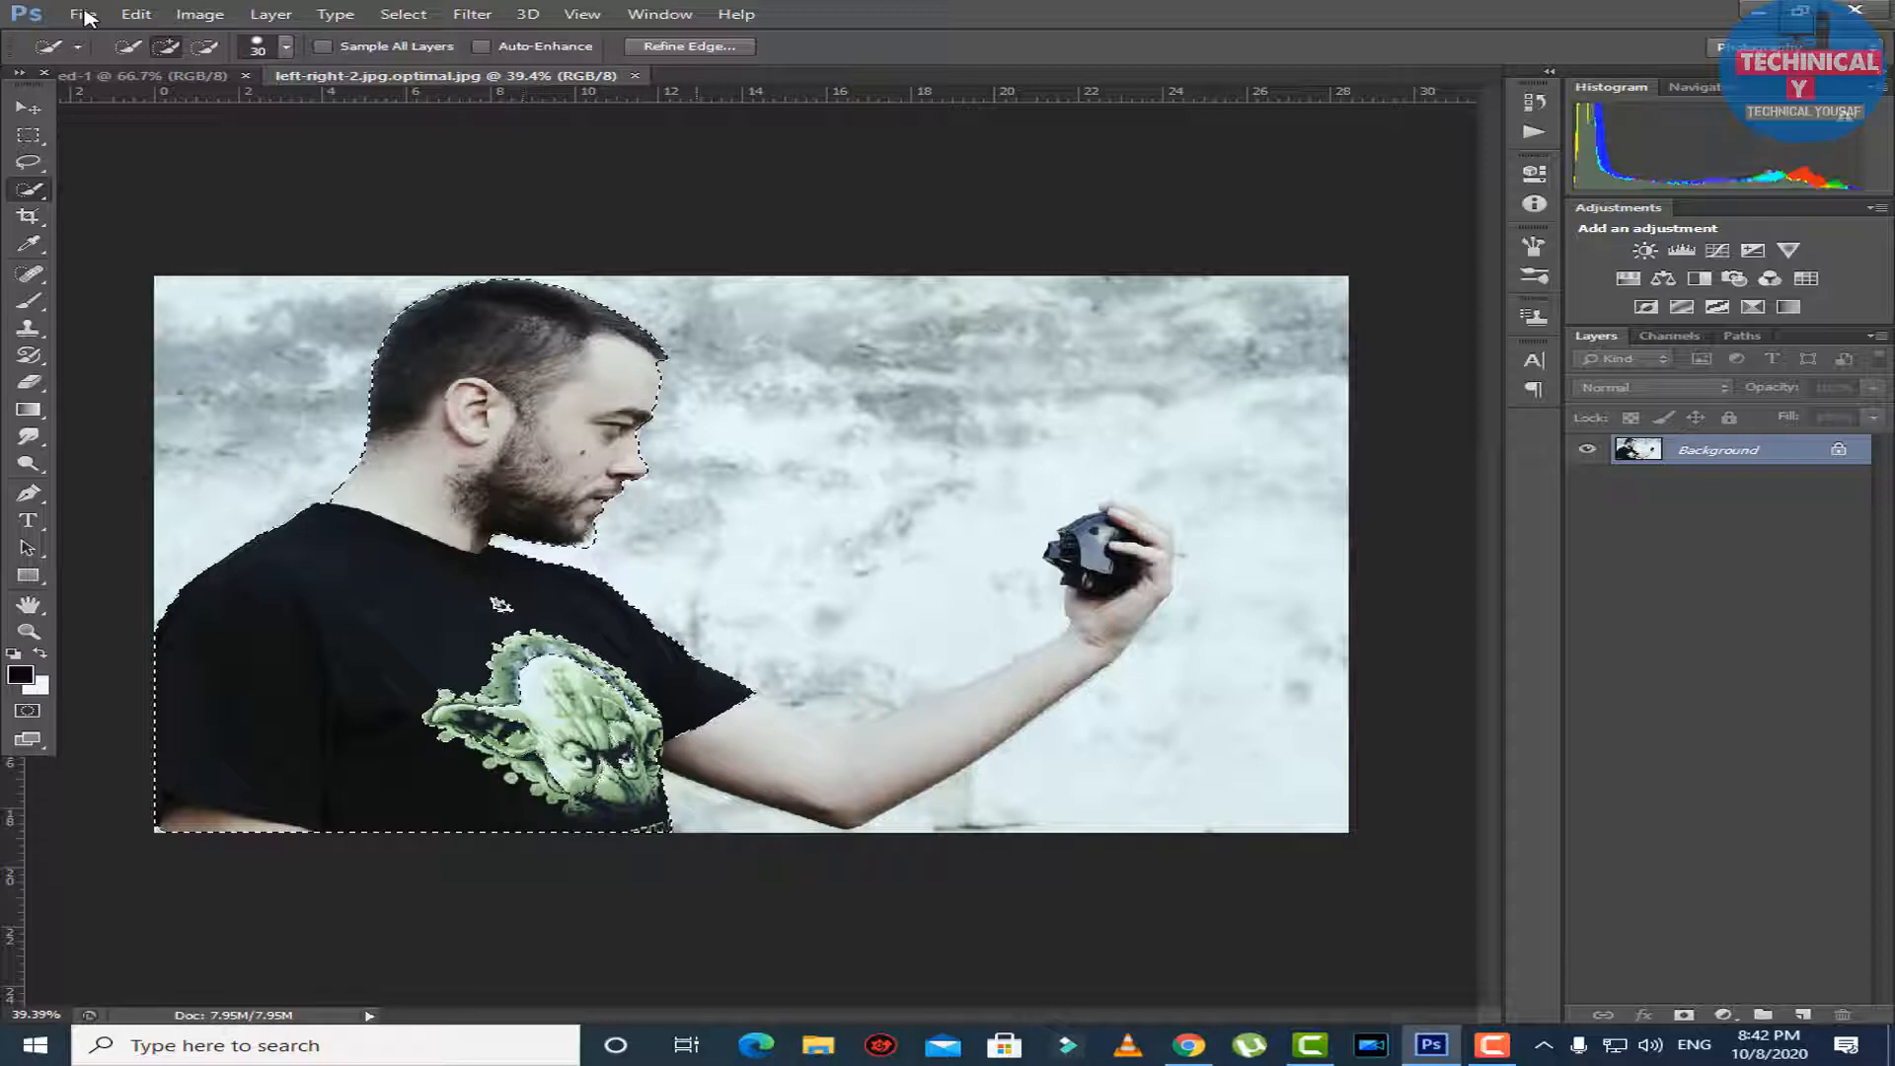
drag(722, 728, 936, 746)
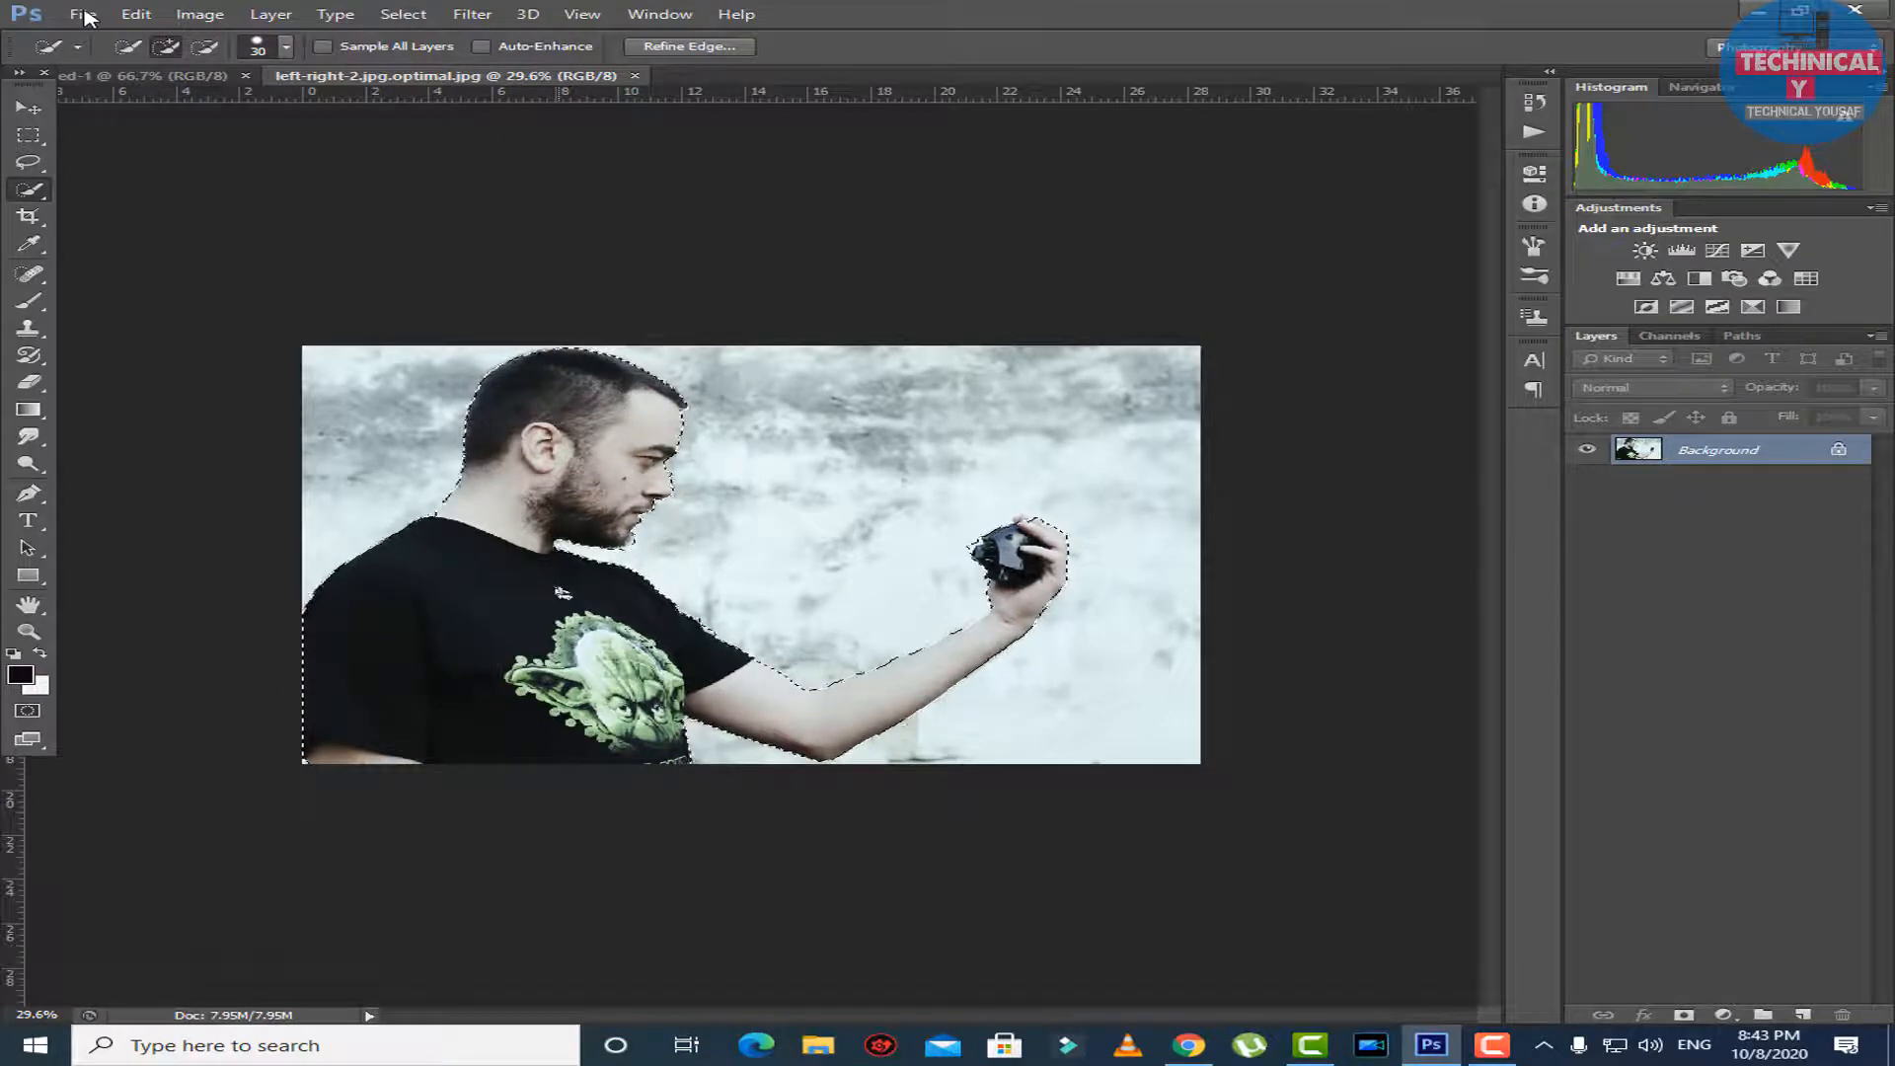
Output the selection through Refine Edge to a New Layer with Layer Mask.
click(689, 47)
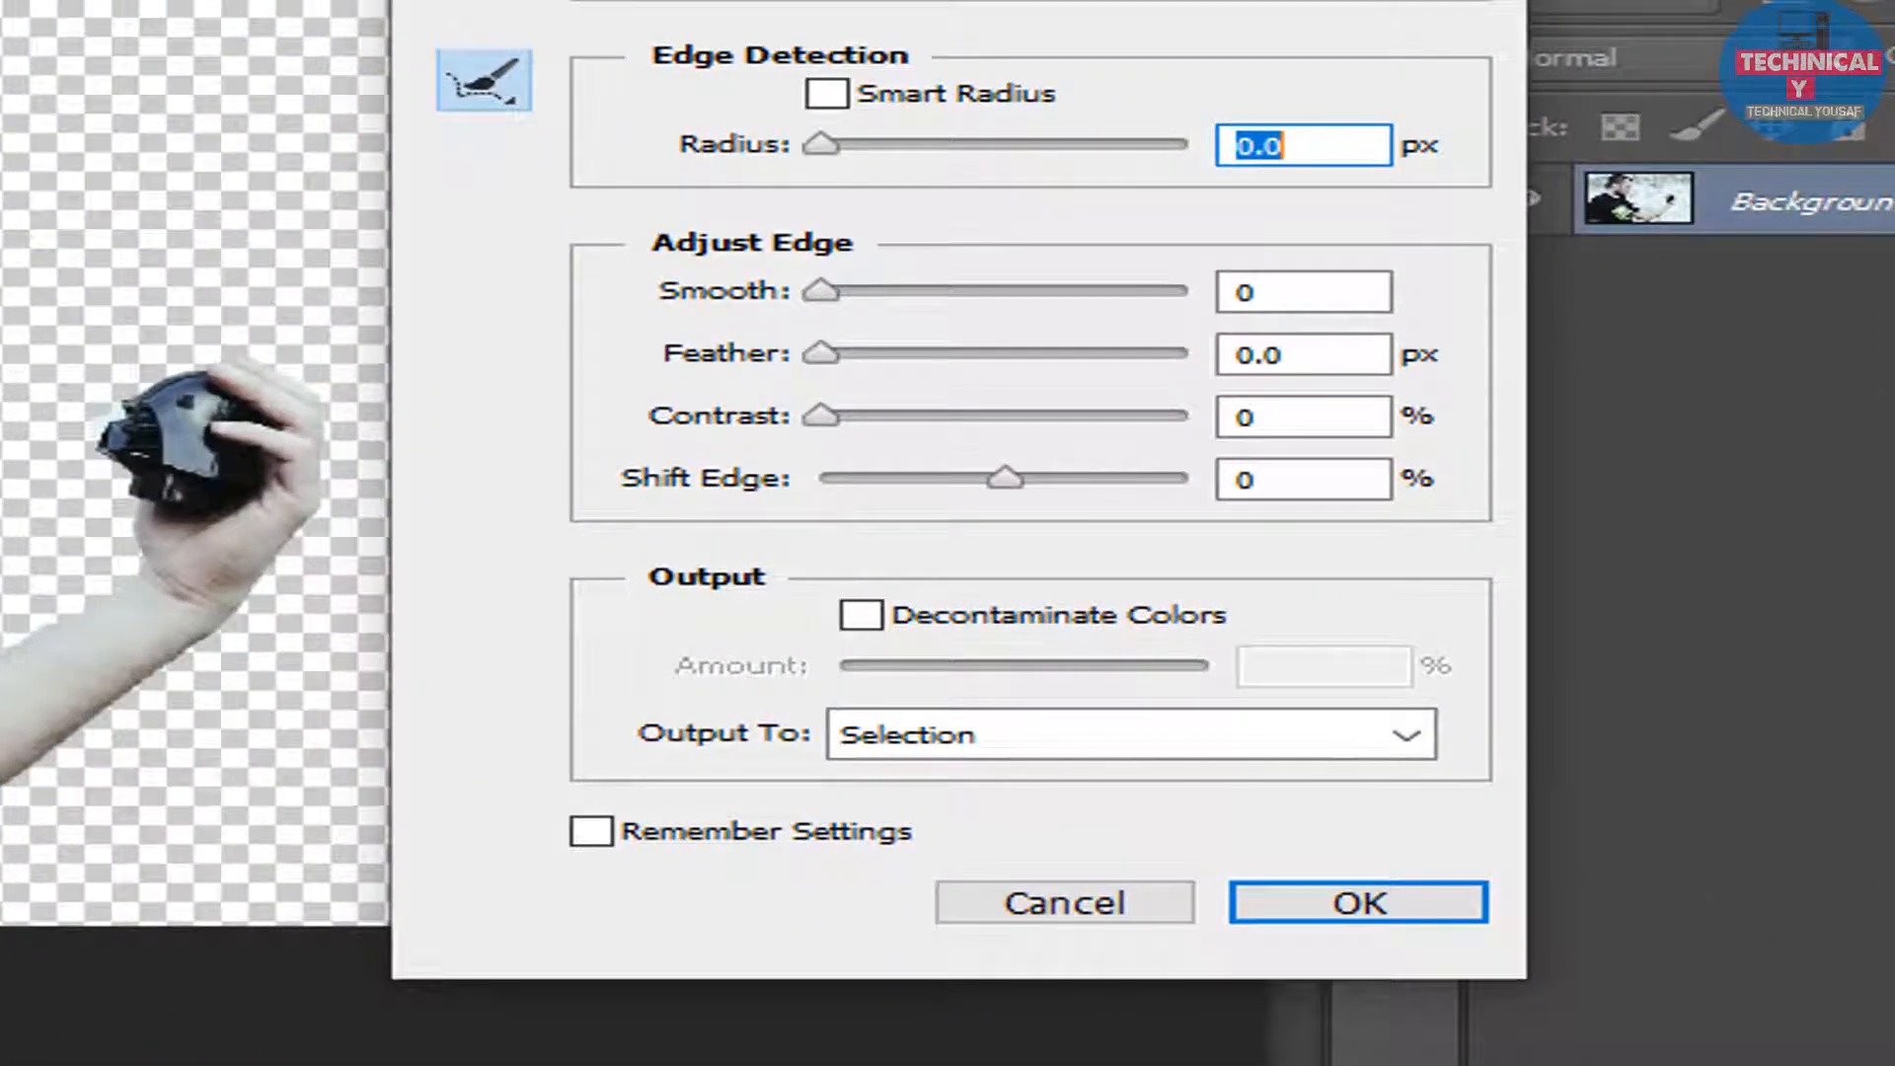
click(1131, 735)
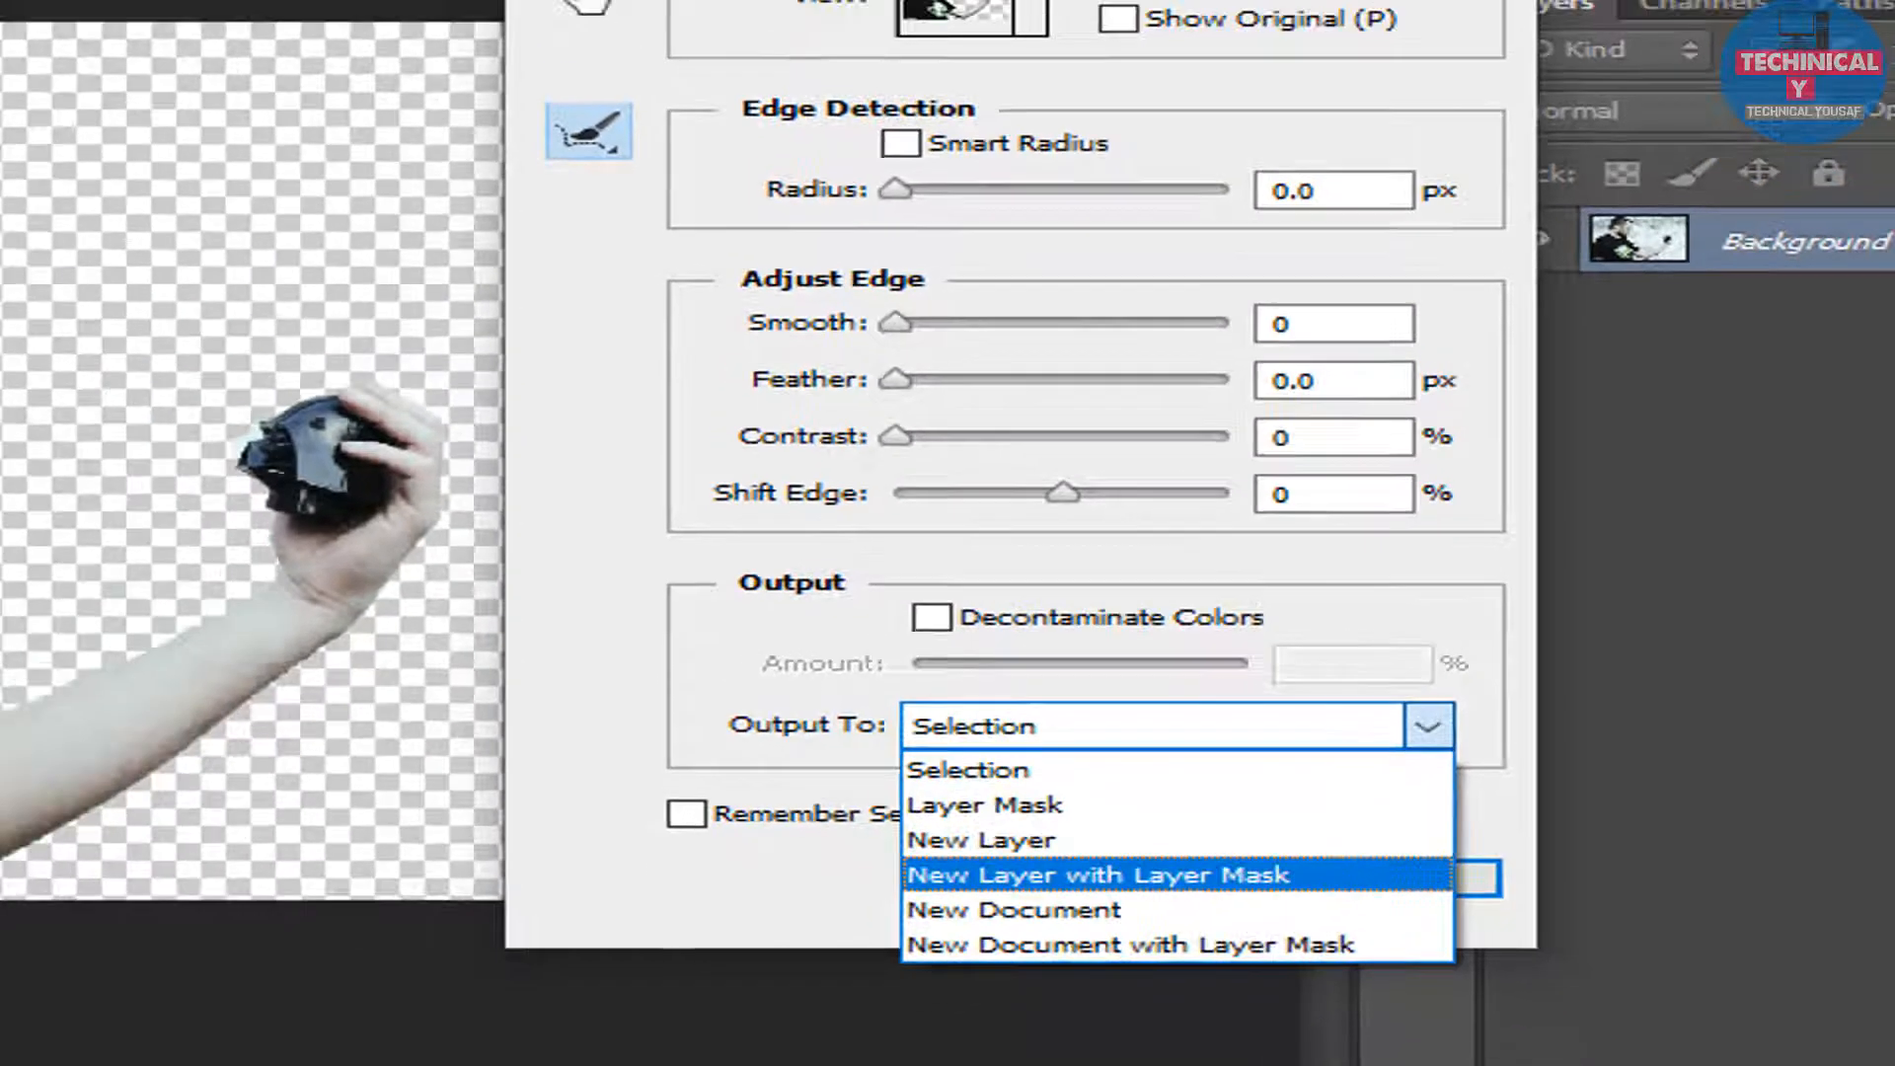
click(1044, 898)
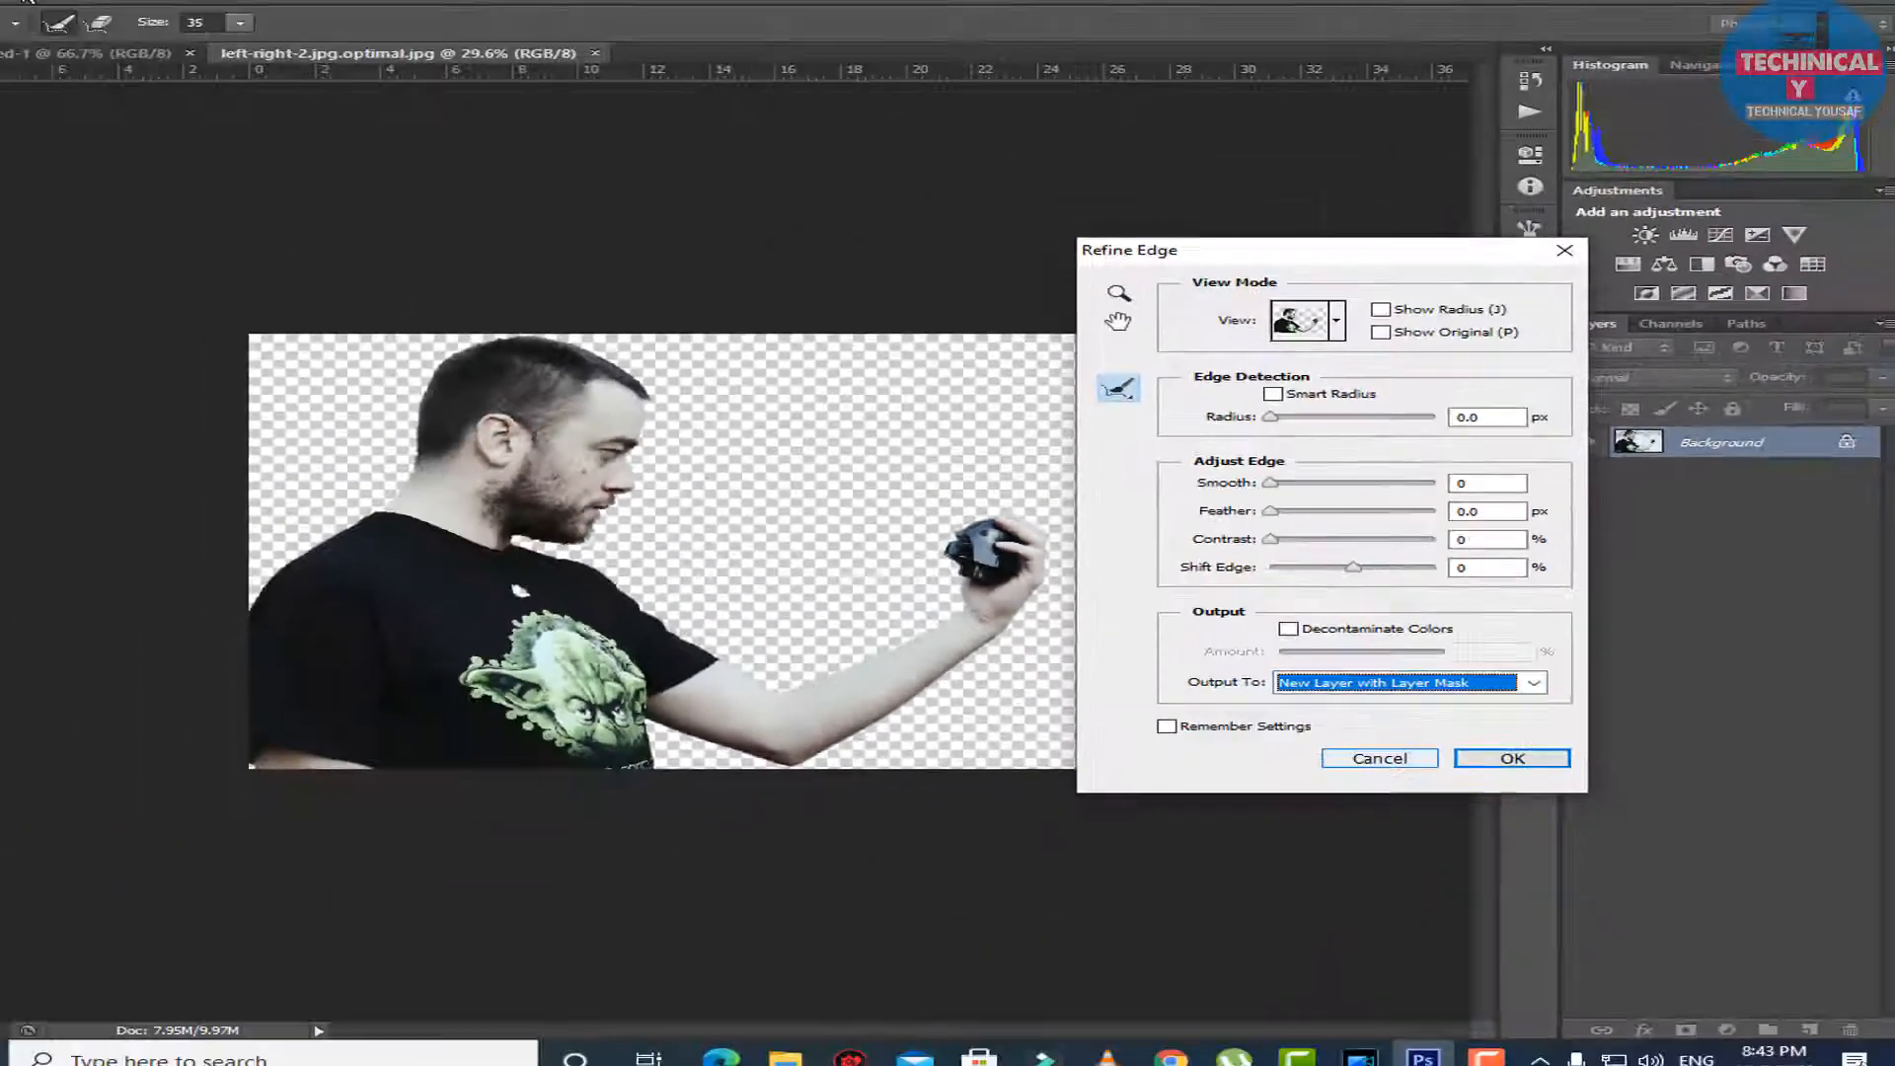
key(Return)
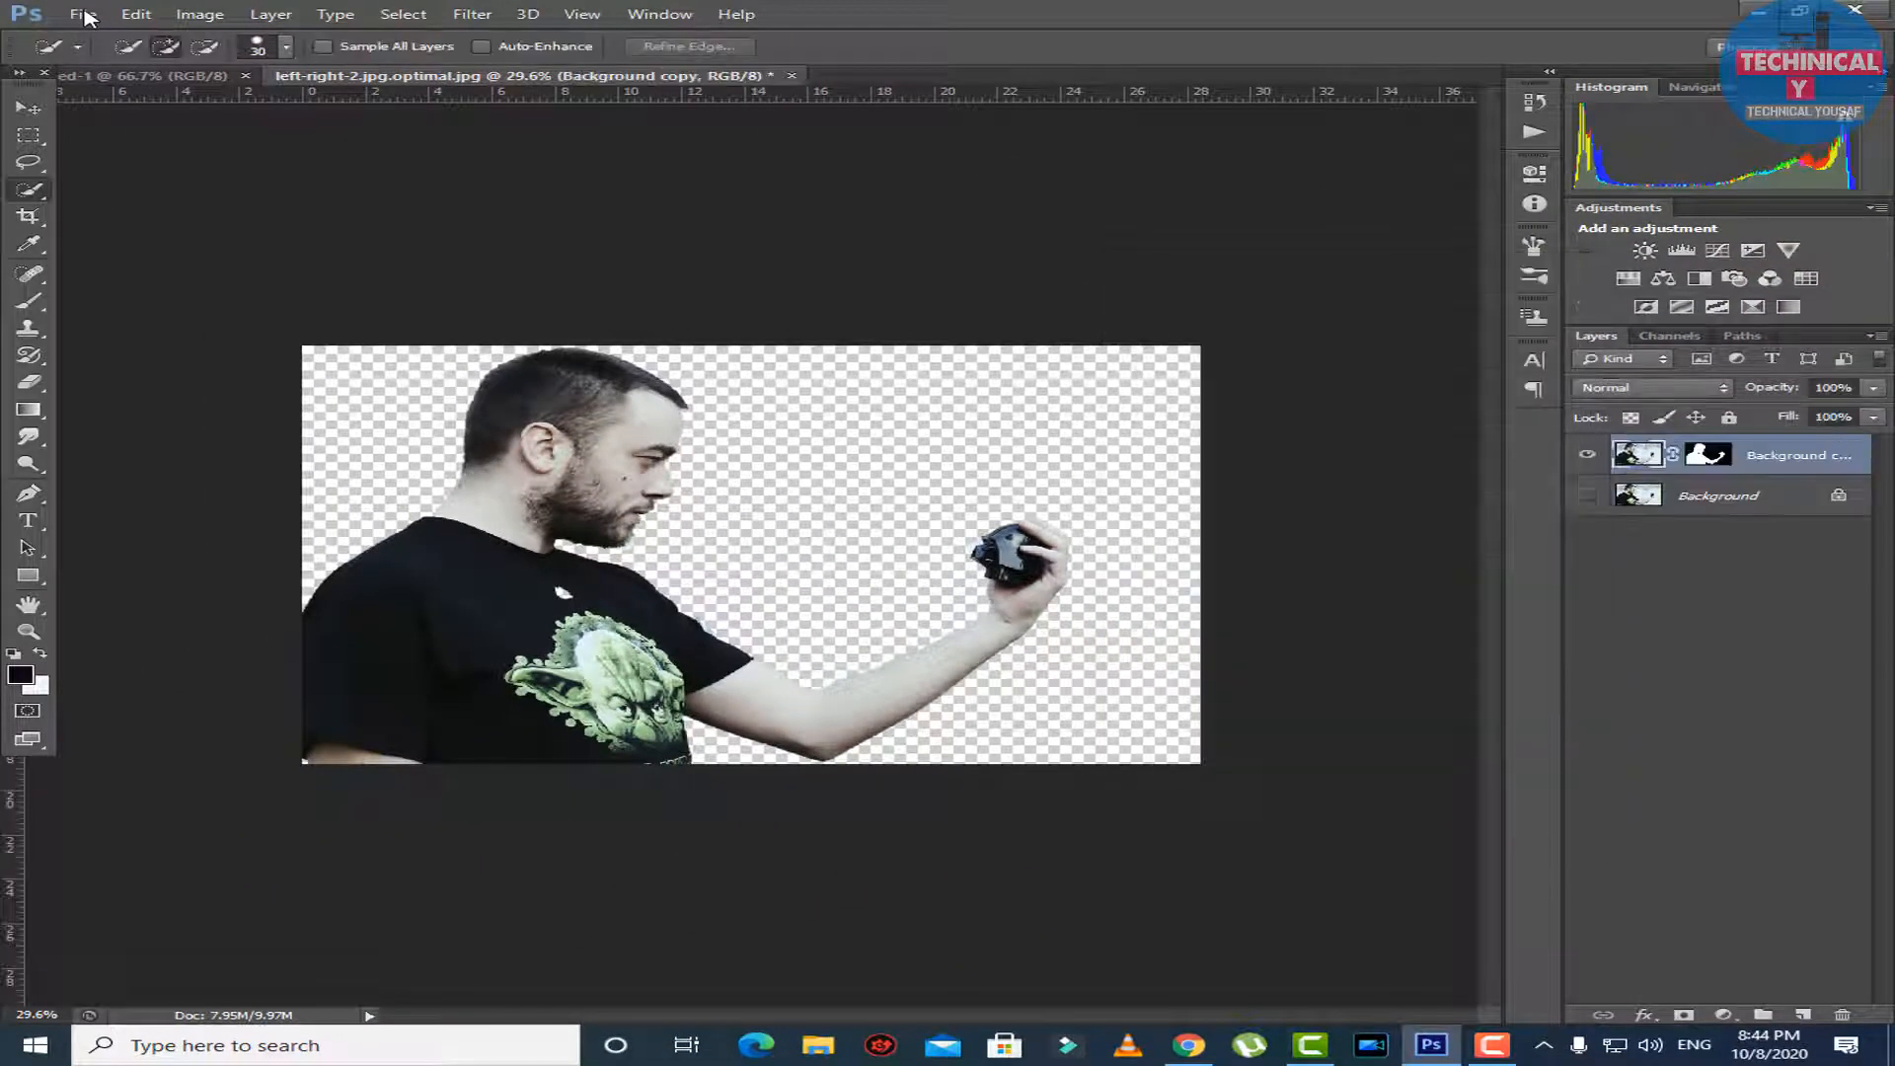
Erase the leftover background fringe along the beard and chin of the cut-out with a size 35 Eraser.
scroll(89, 18, up, 8)
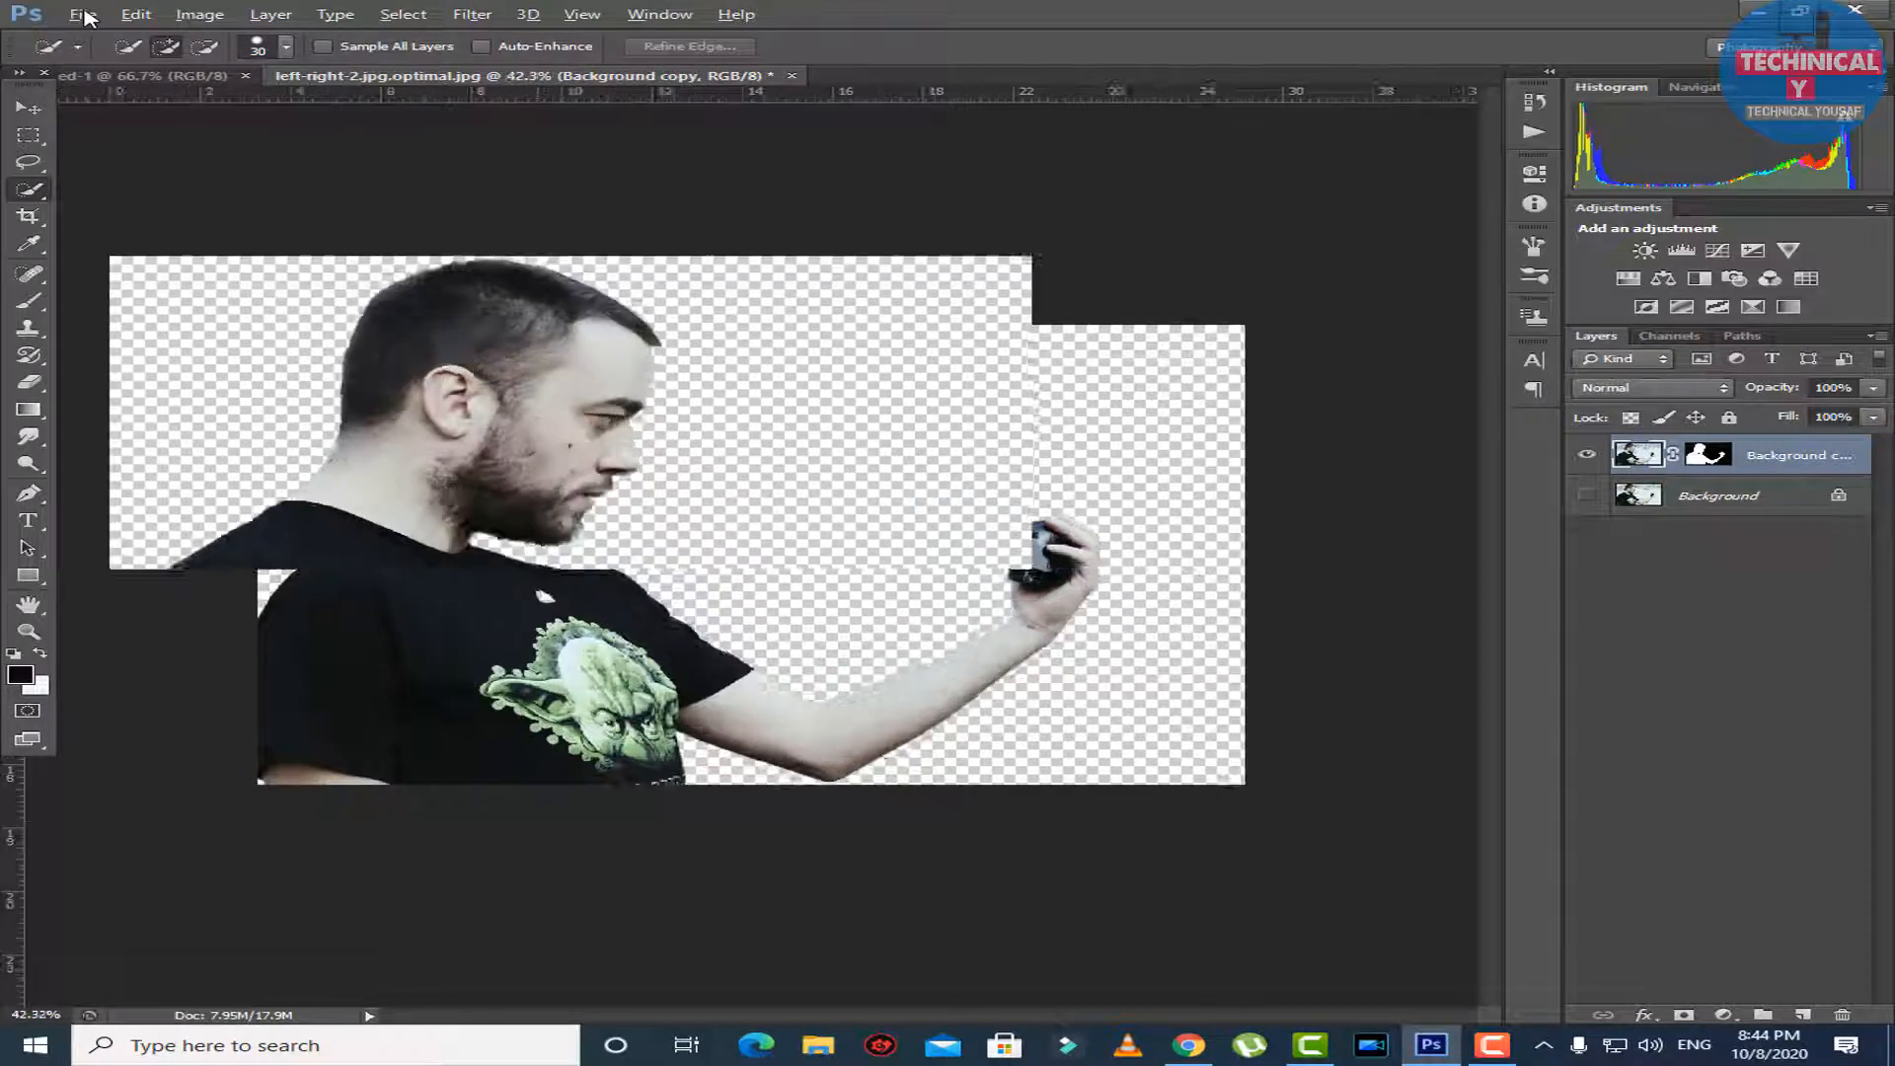
scroll(89, 18, down, 2)
scroll(88, 18, down, 2)
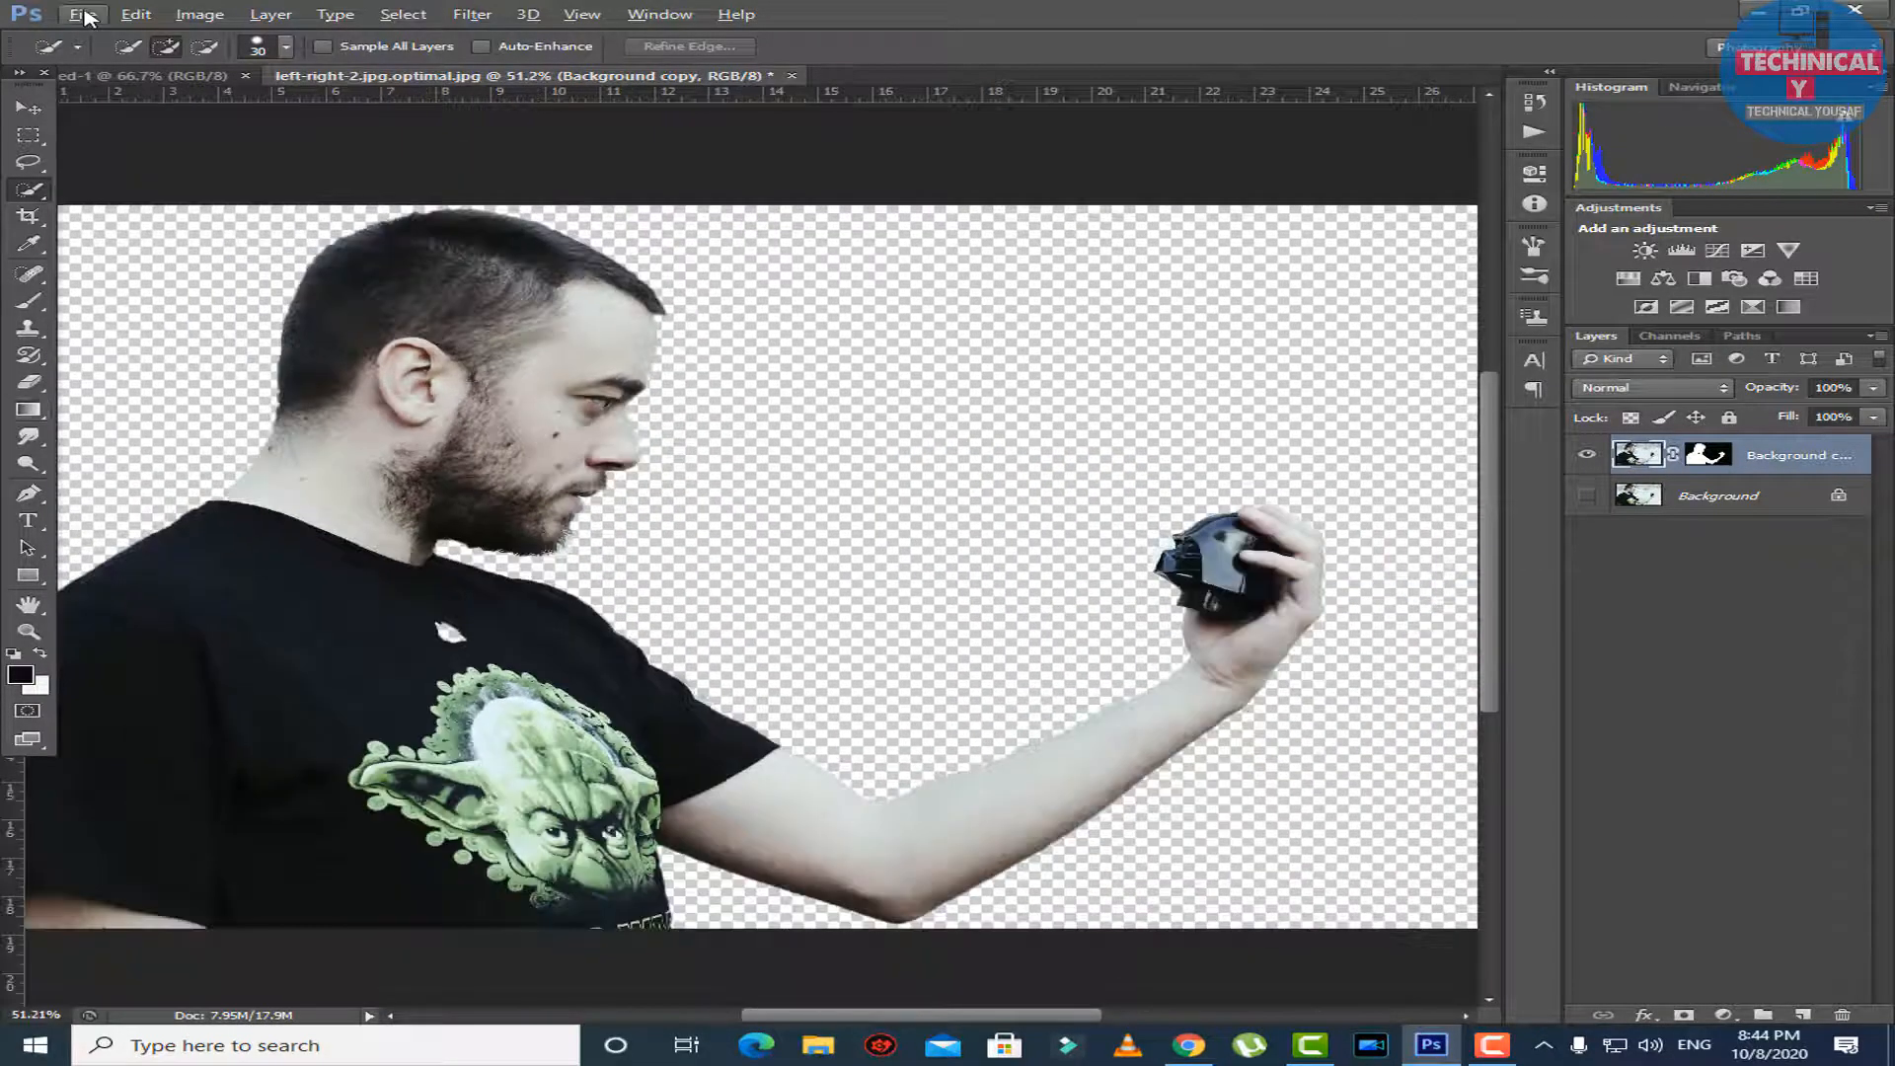
key(e)
scroll(84, 15, up, 4)
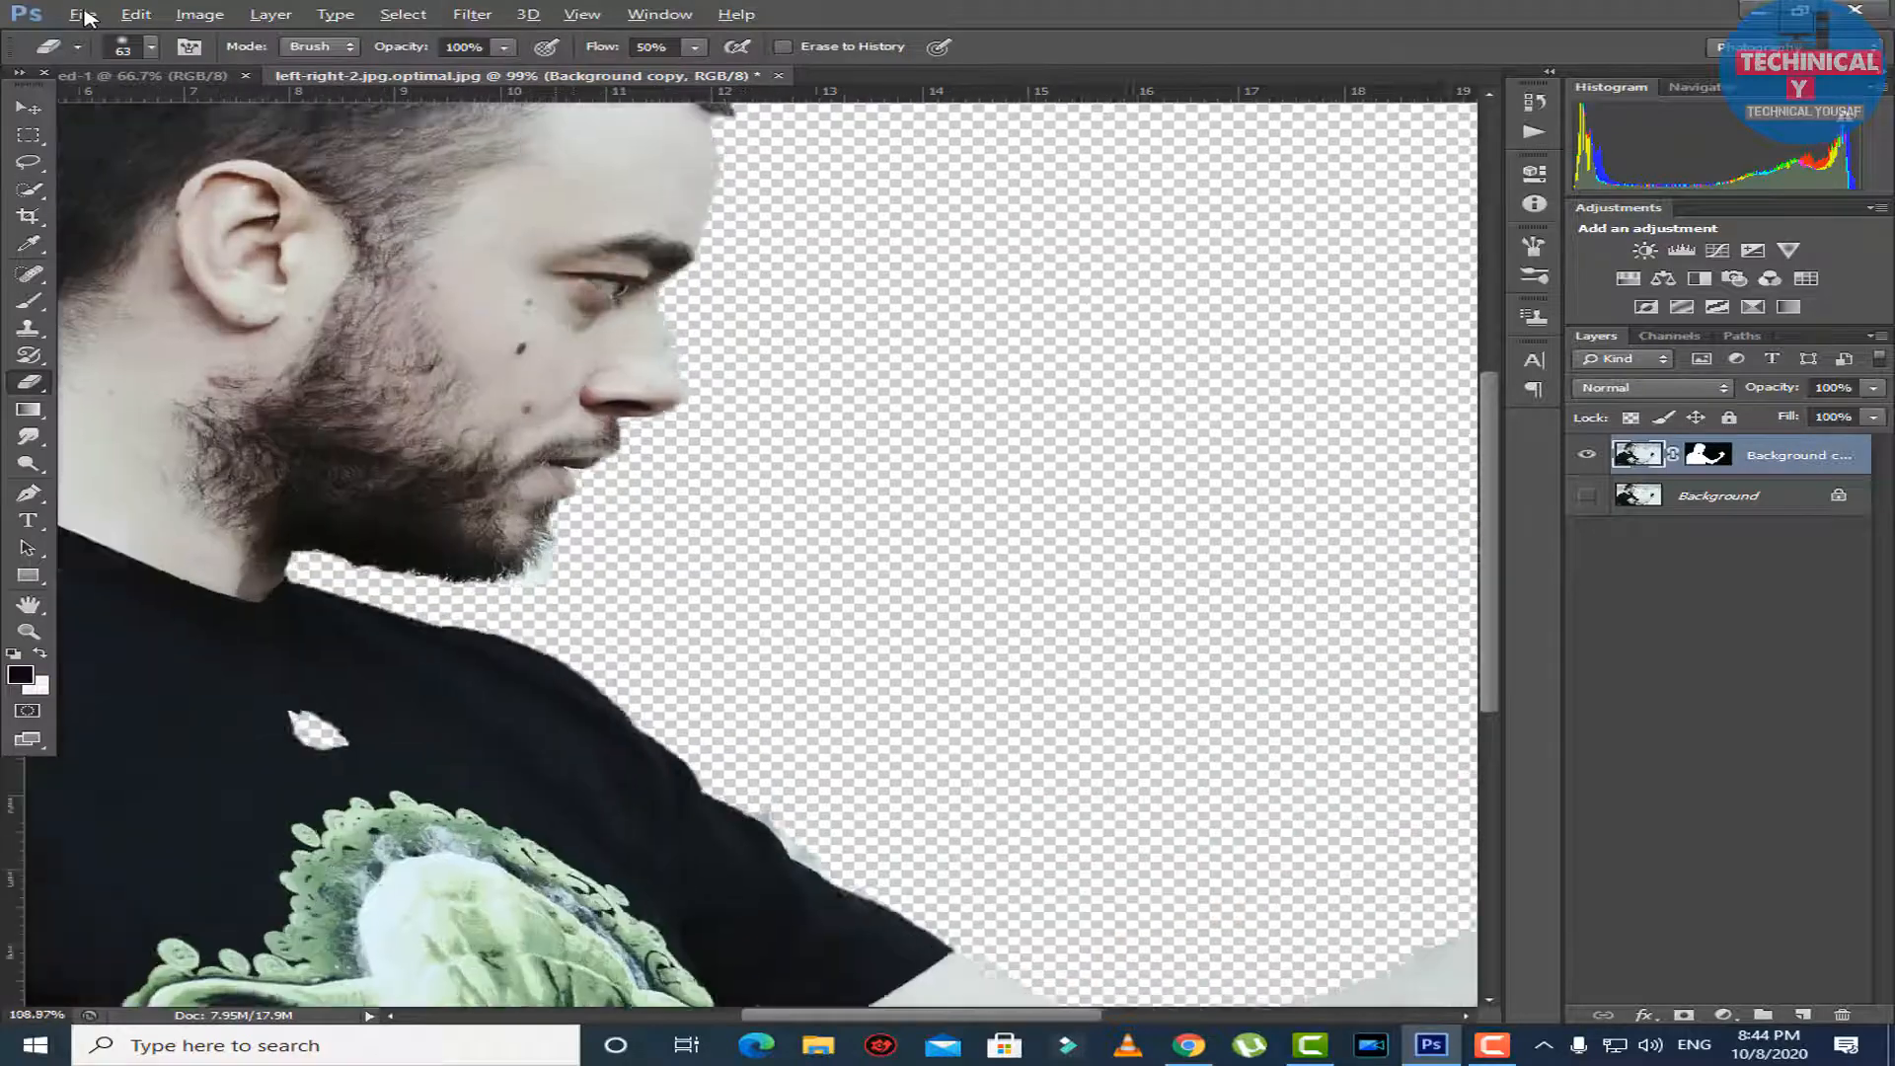
scroll(86, 17, up, 1)
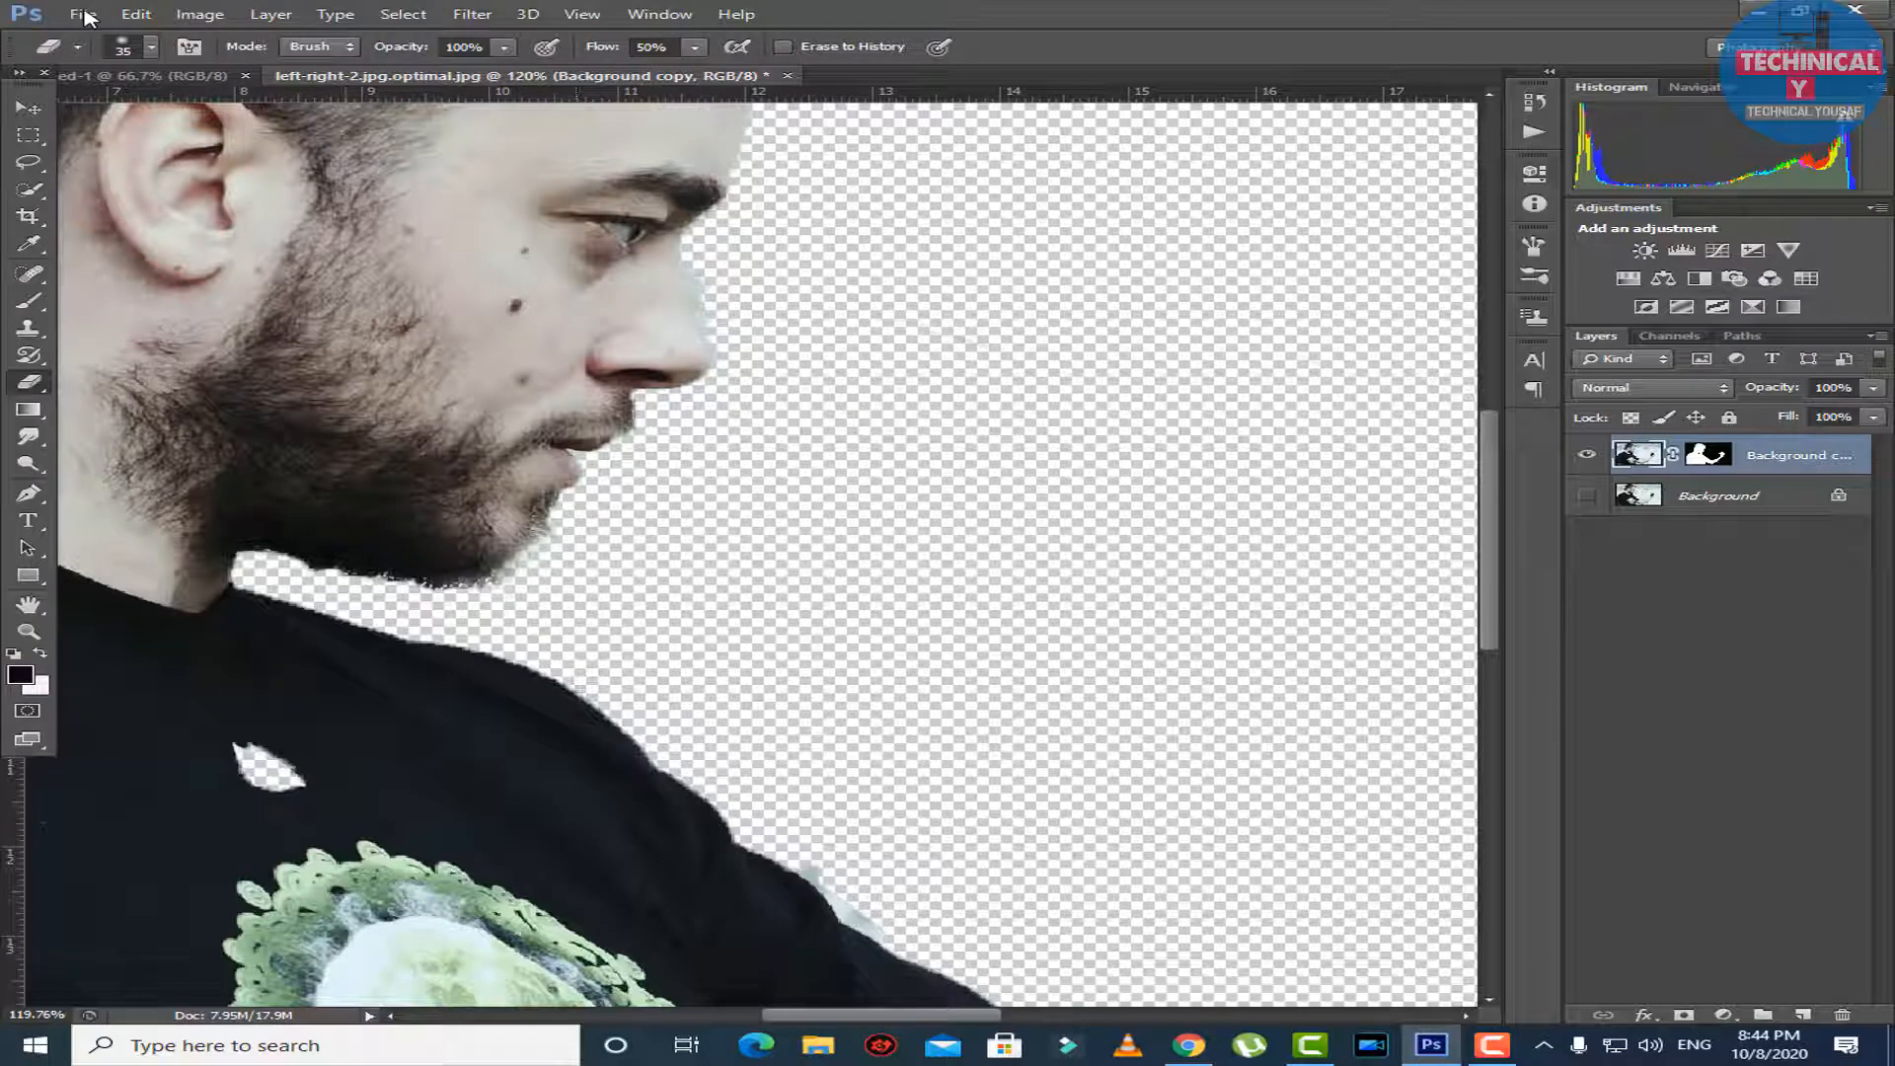
mouse_move(340, 595)
mouse_down()
mouse_move(487, 590)
mouse_move(414, 580)
mouse_up()
scroll(750, 552, down, 12)
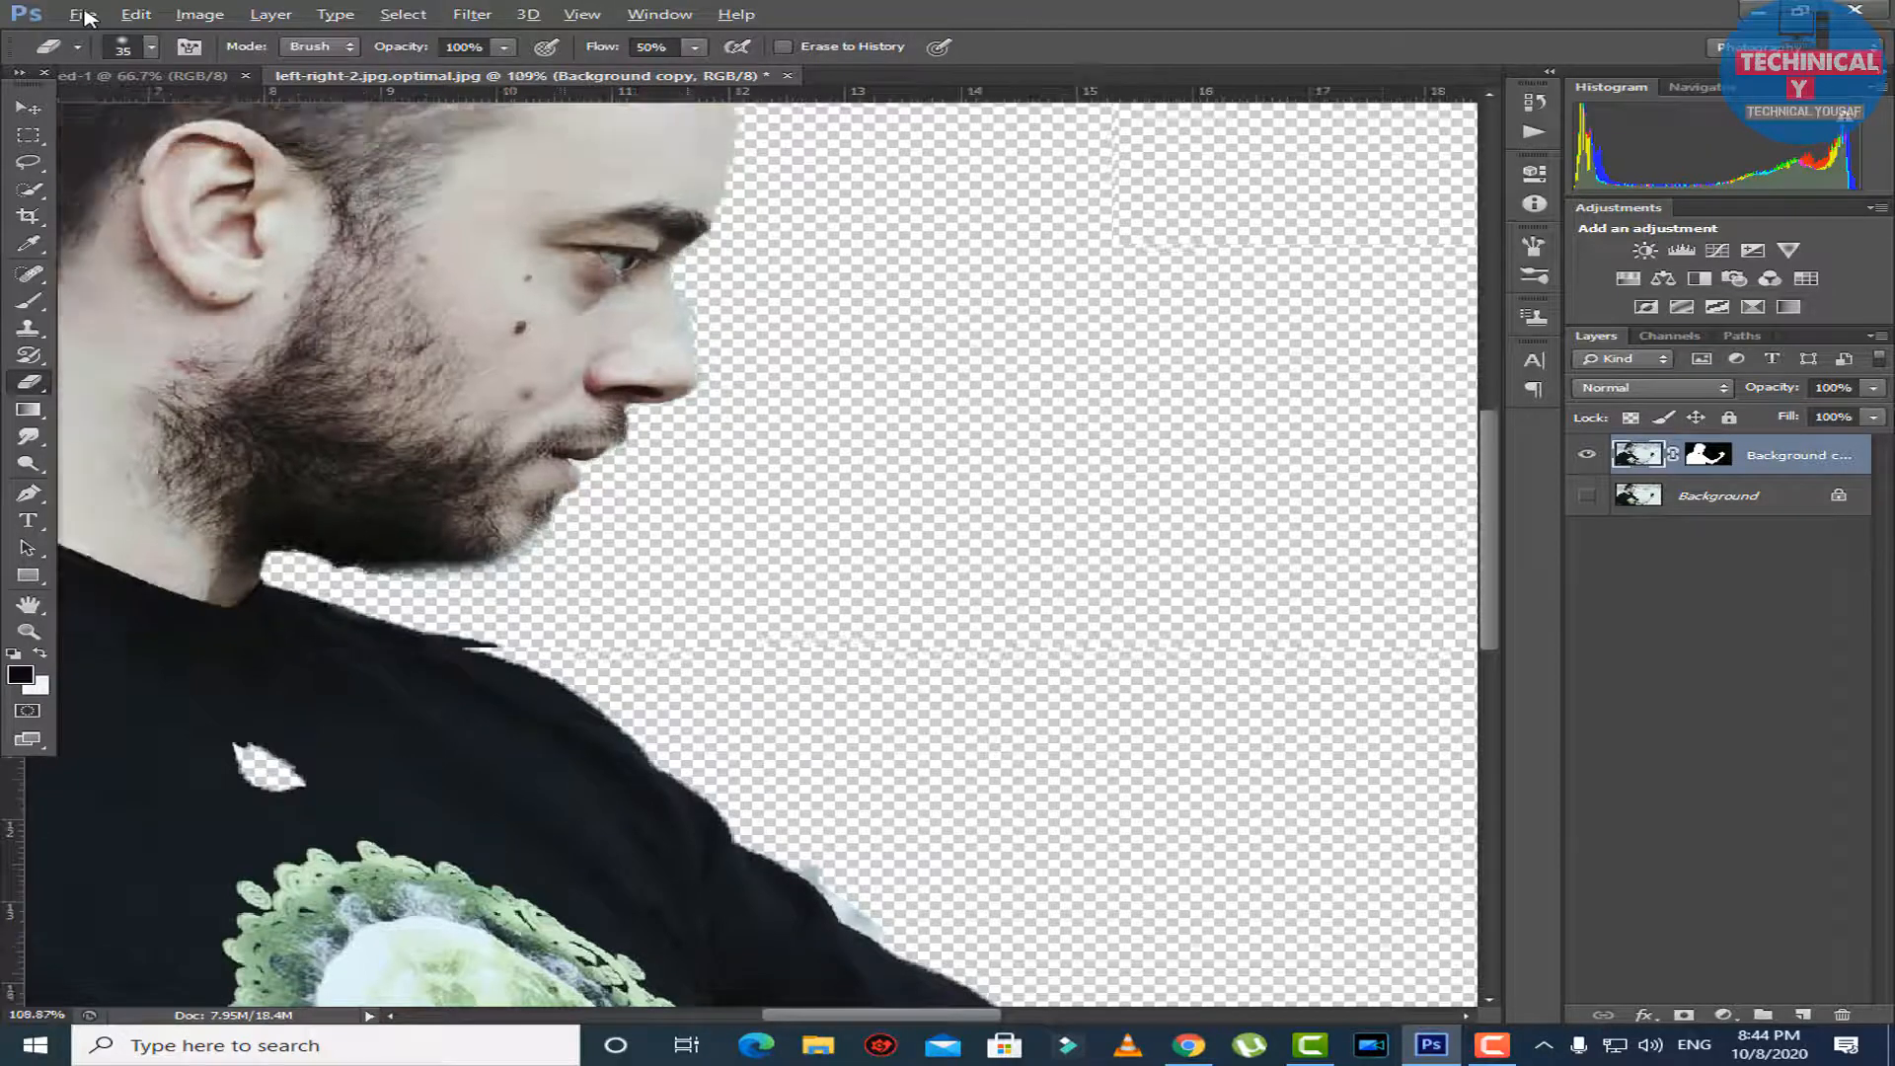
scroll(751, 552, up, 3)
scroll(662, 414, up, 4)
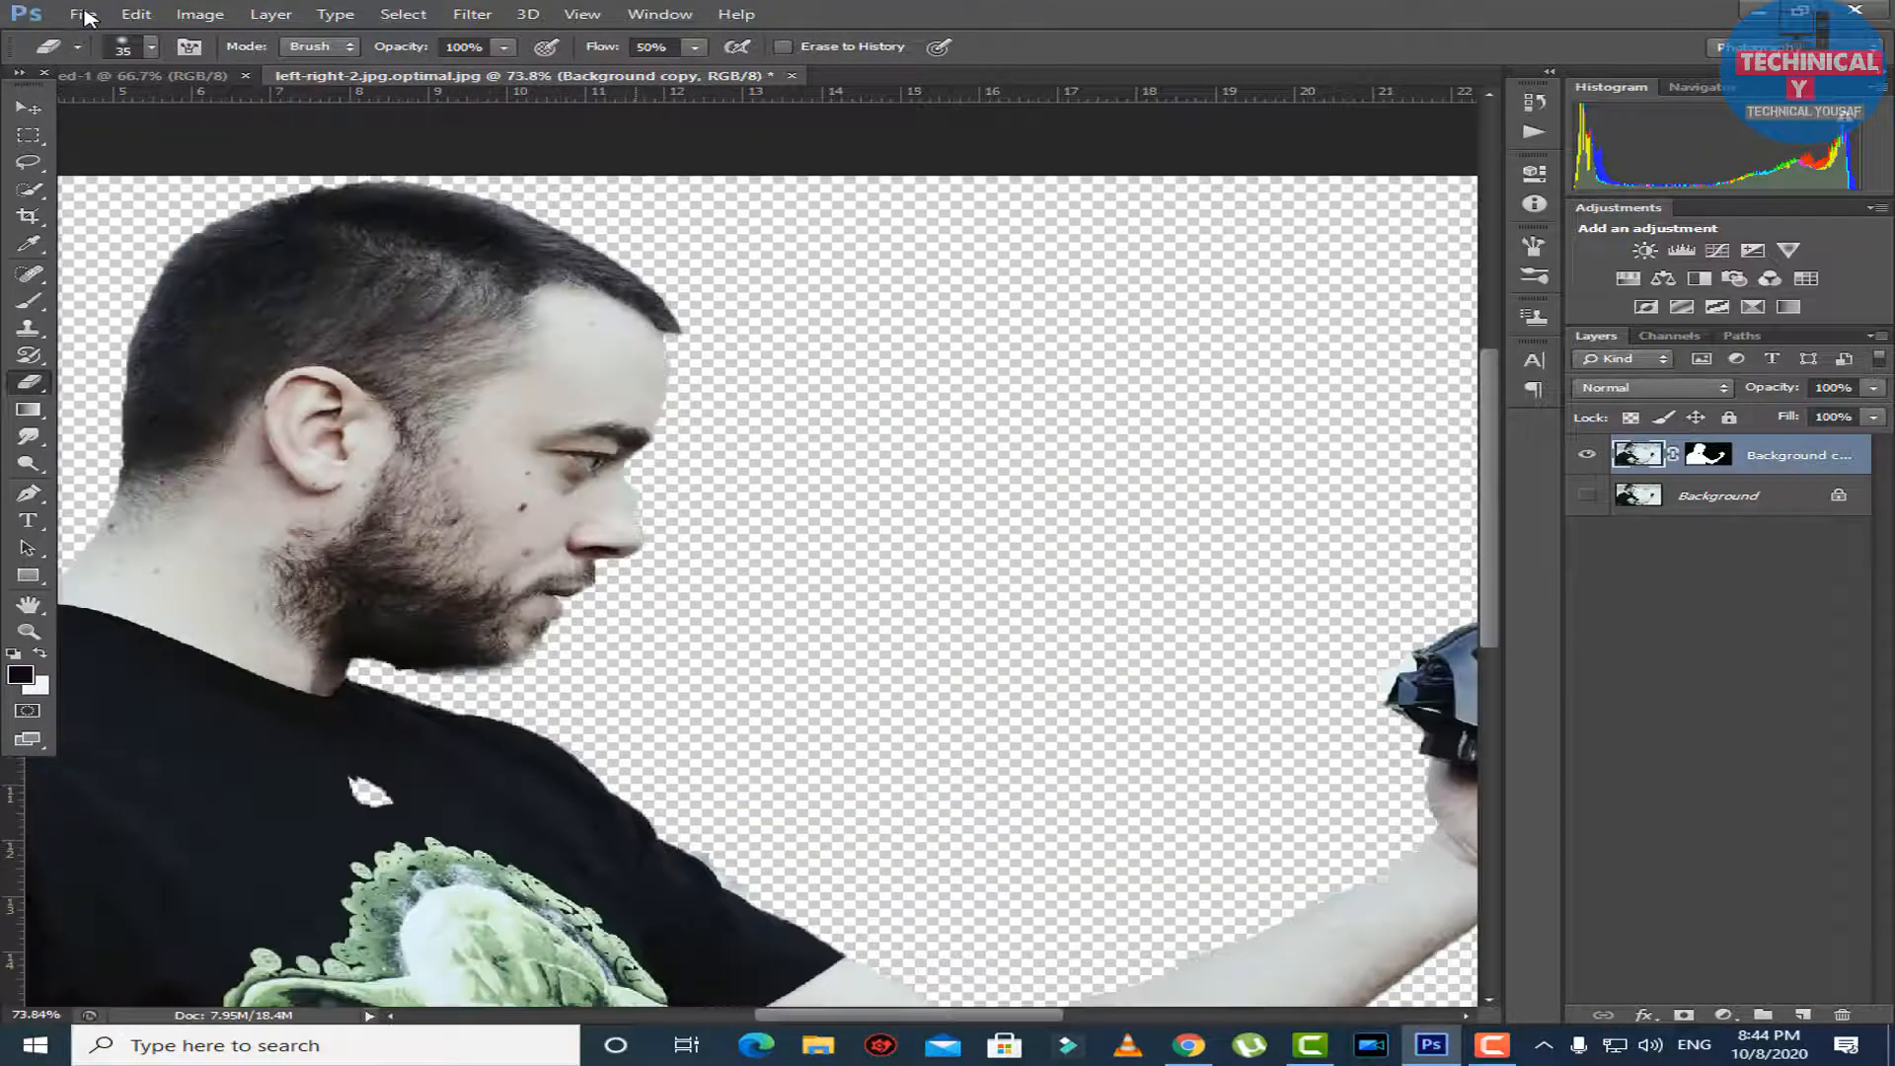
Crop the image tightly around the man's head and shoulders, cutting away the outstretched arm and the shirt print.
scroll(750, 553, down, 4)
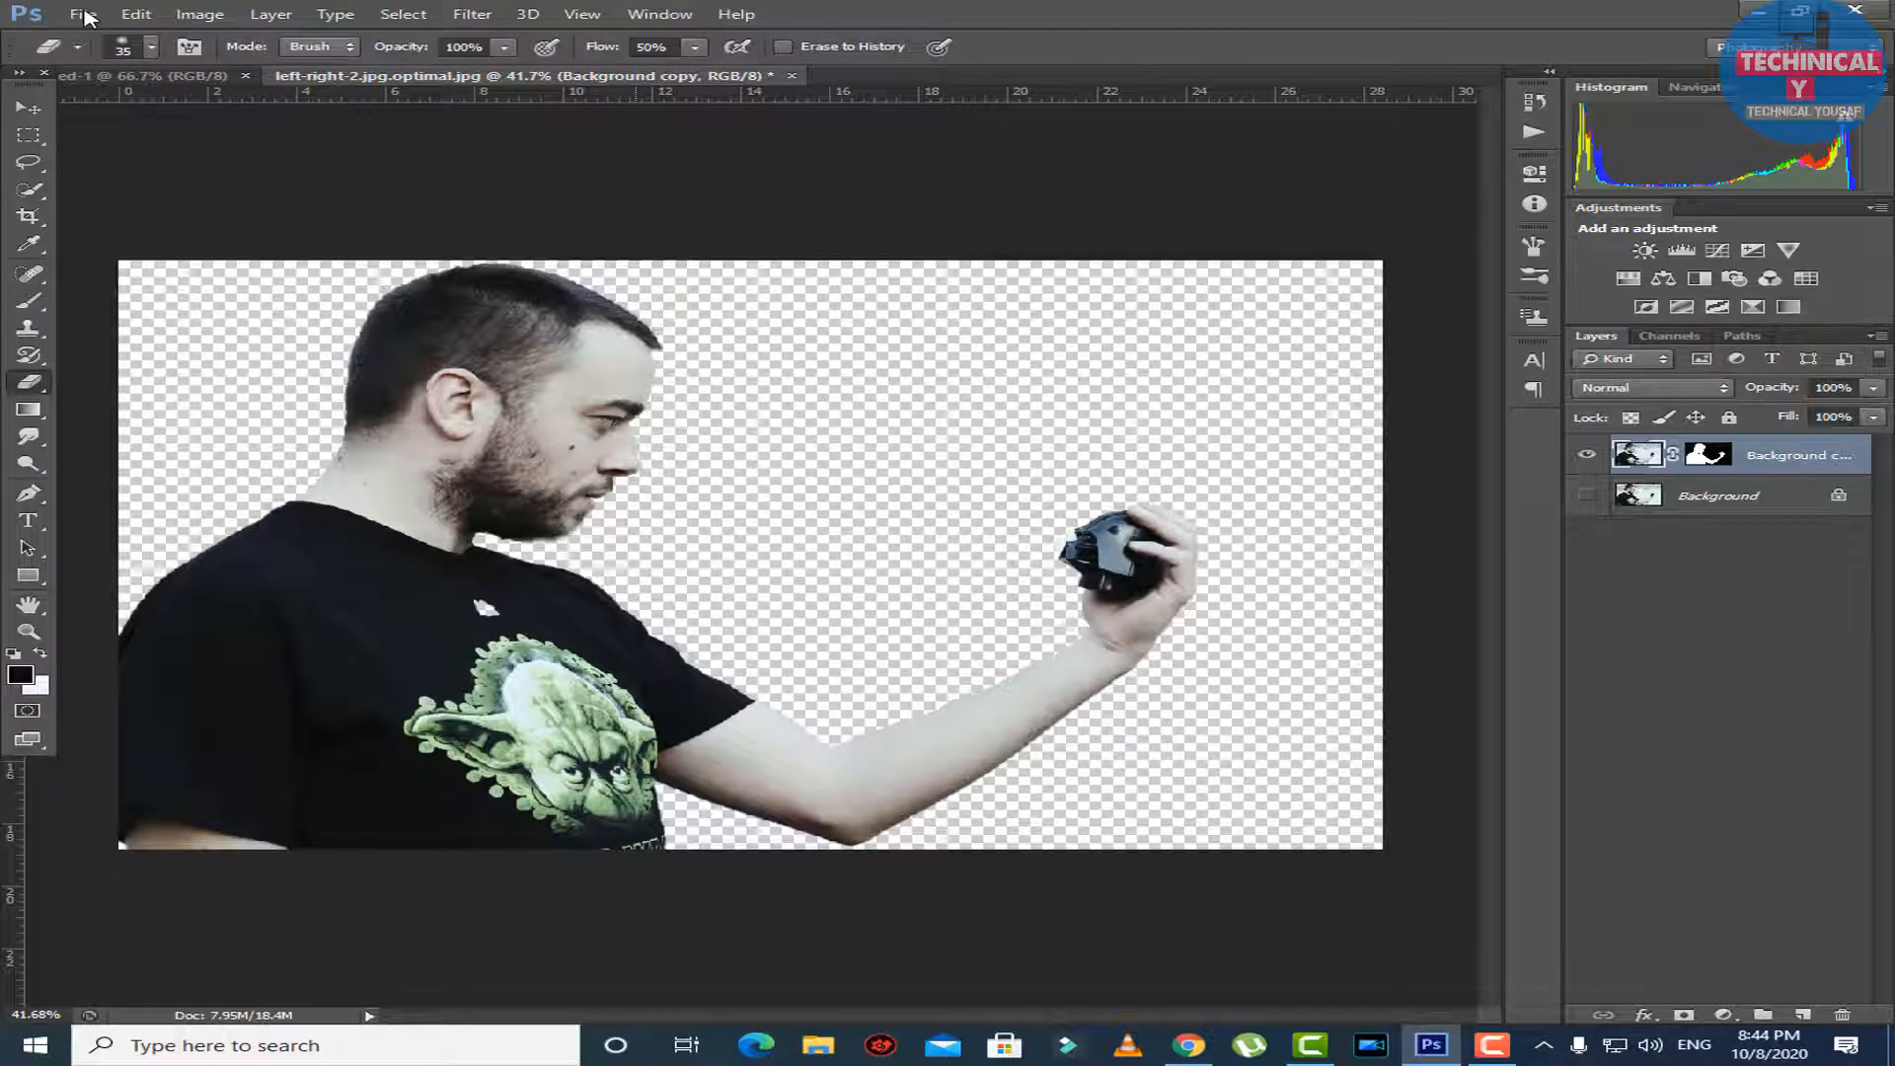
key(c)
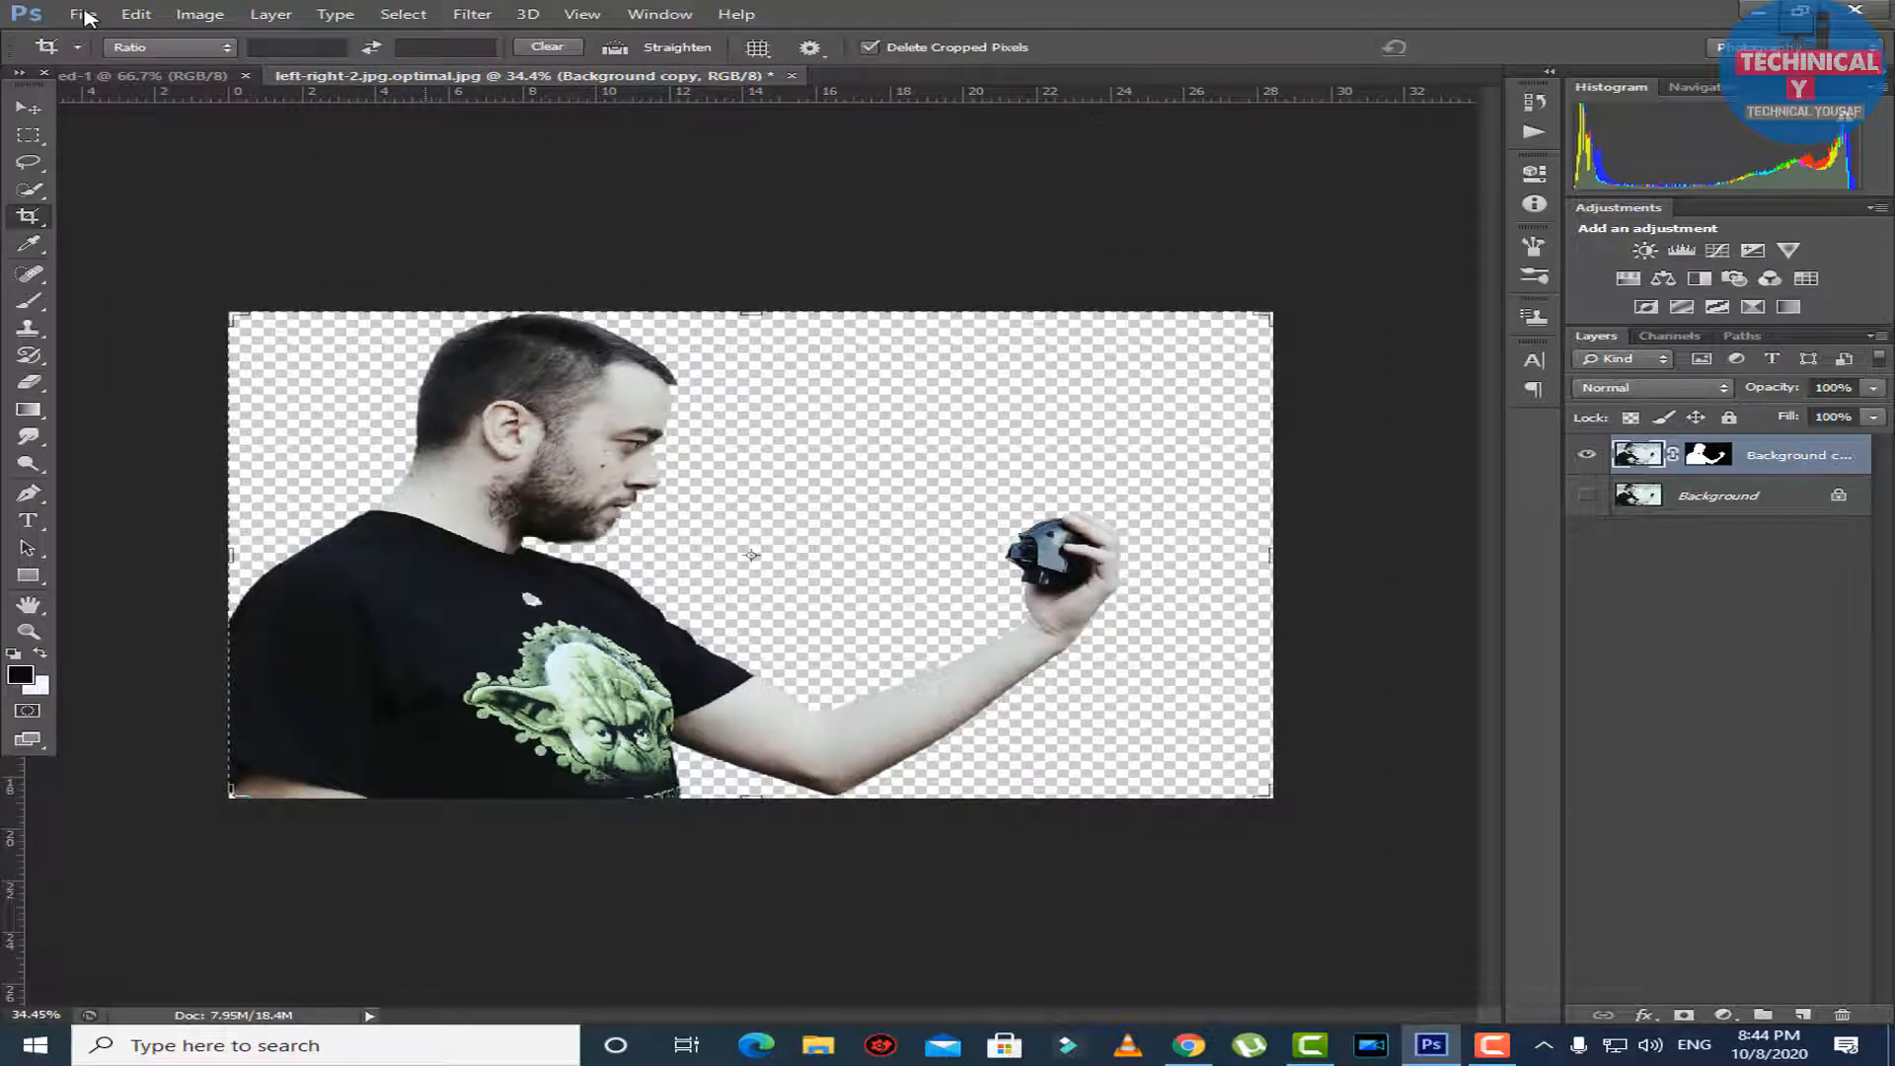
drag(425, 313, 681, 546)
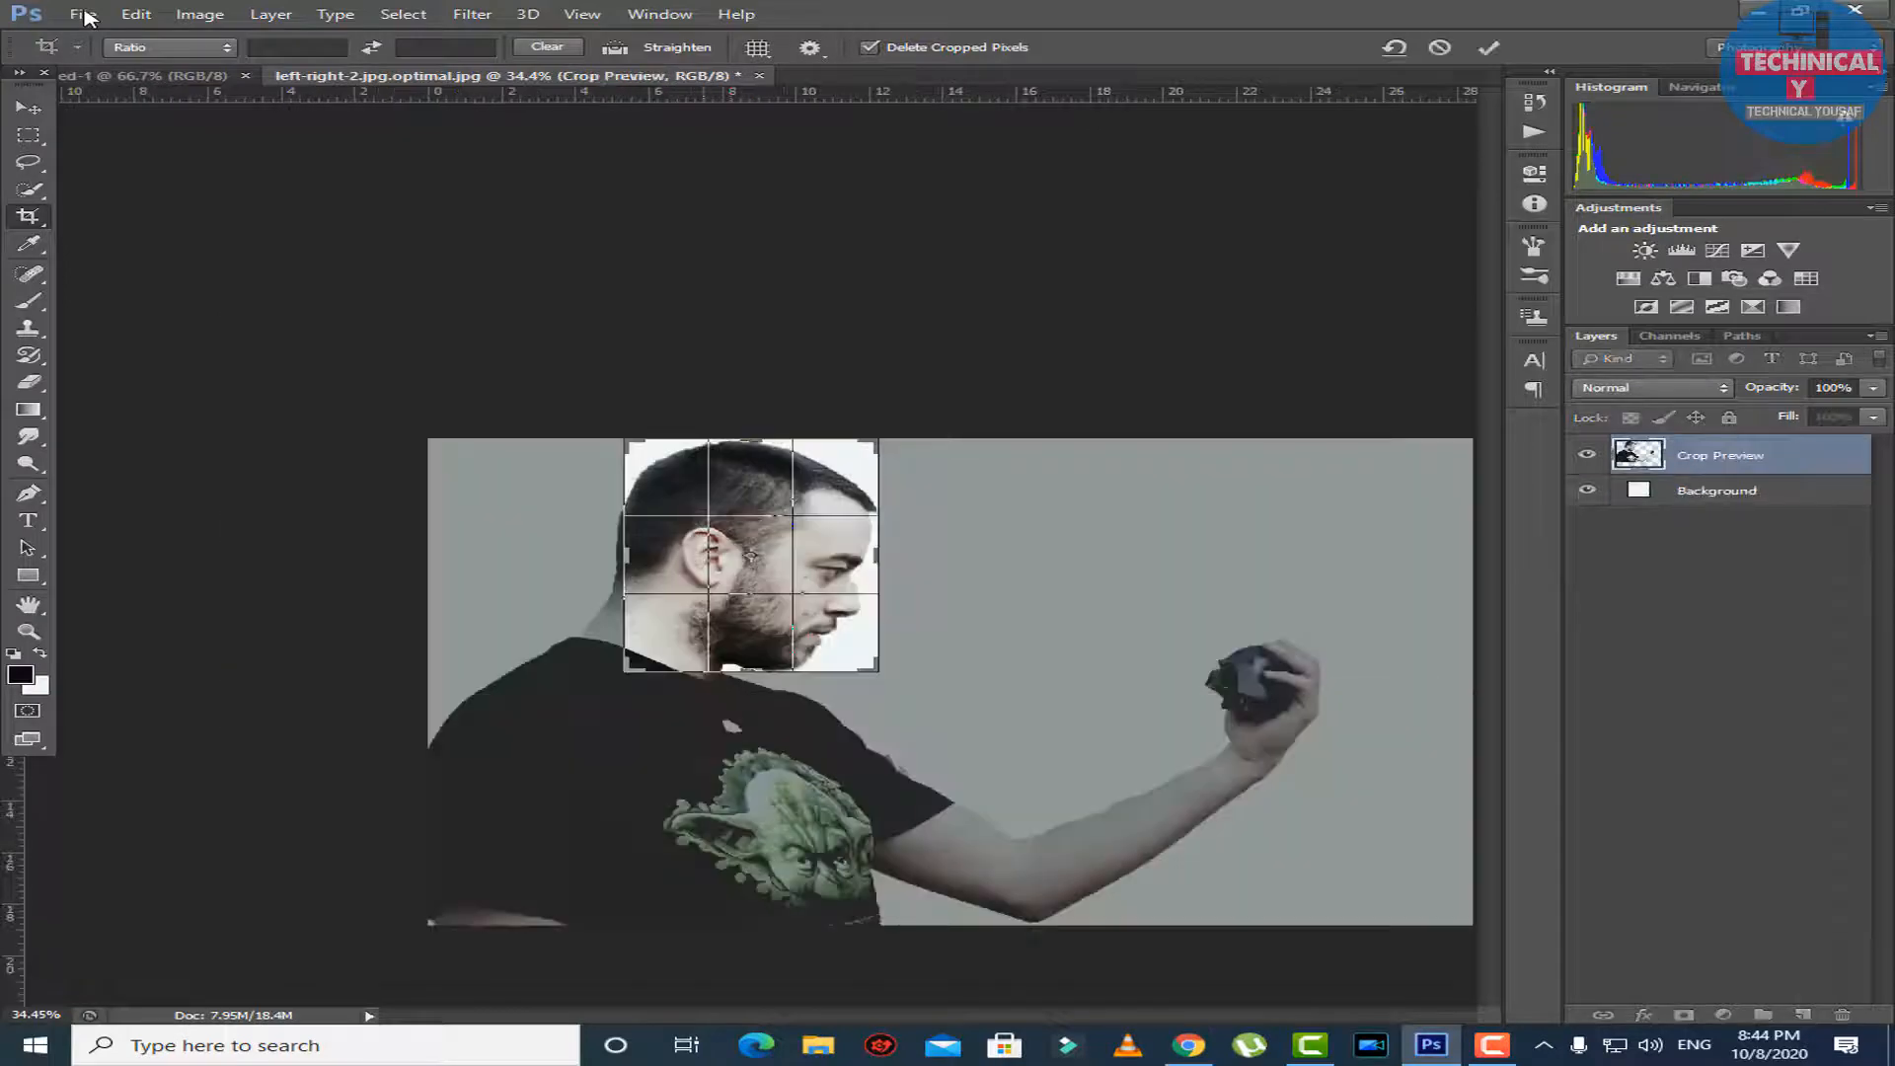
mouse_move(626, 670)
mouse_down()
mouse_move(581, 668)
mouse_move(612, 687)
mouse_move(576, 707)
mouse_up()
mouse_move(930, 707)
mouse_down()
mouse_move(913, 690)
mouse_move(940, 700)
mouse_up()
key(Return)
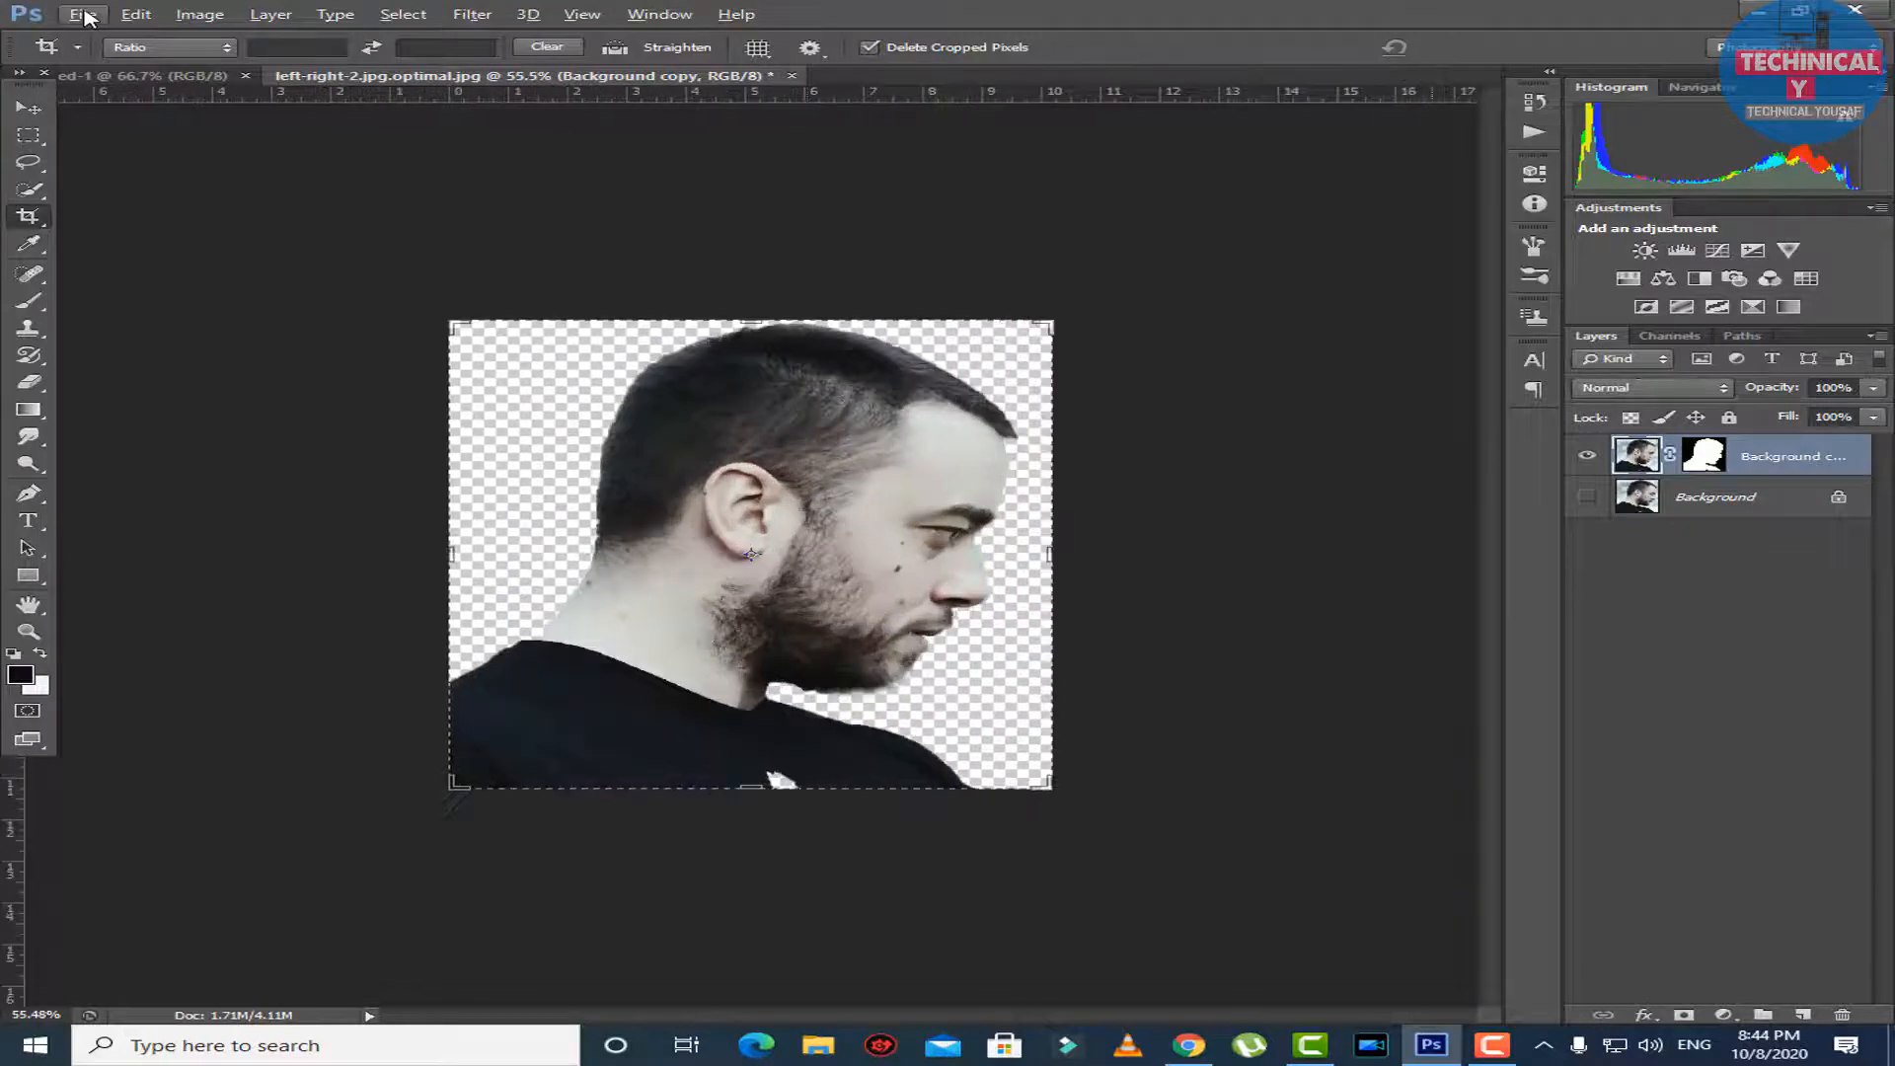
Add a Solid Color fill layer in fafafa directly above the Background layer.
key(alt+bracketleft)
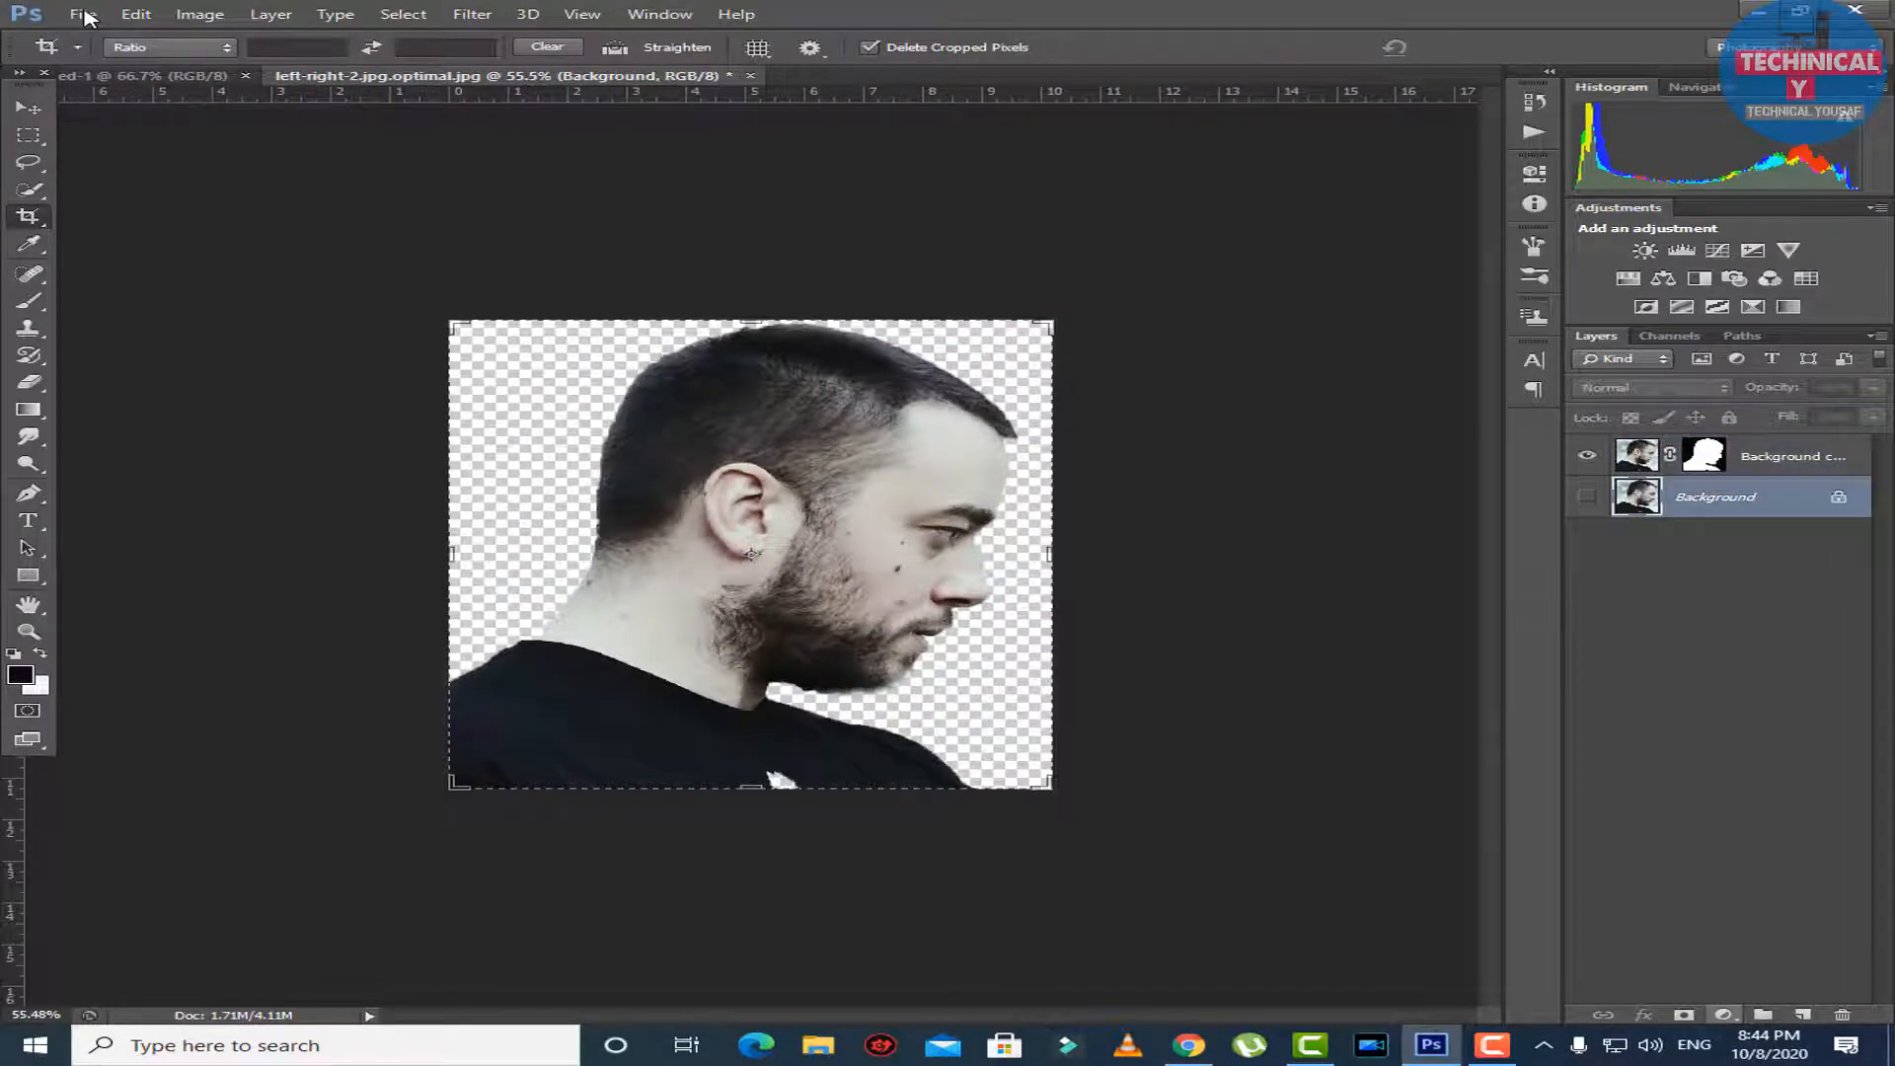
click(1723, 1015)
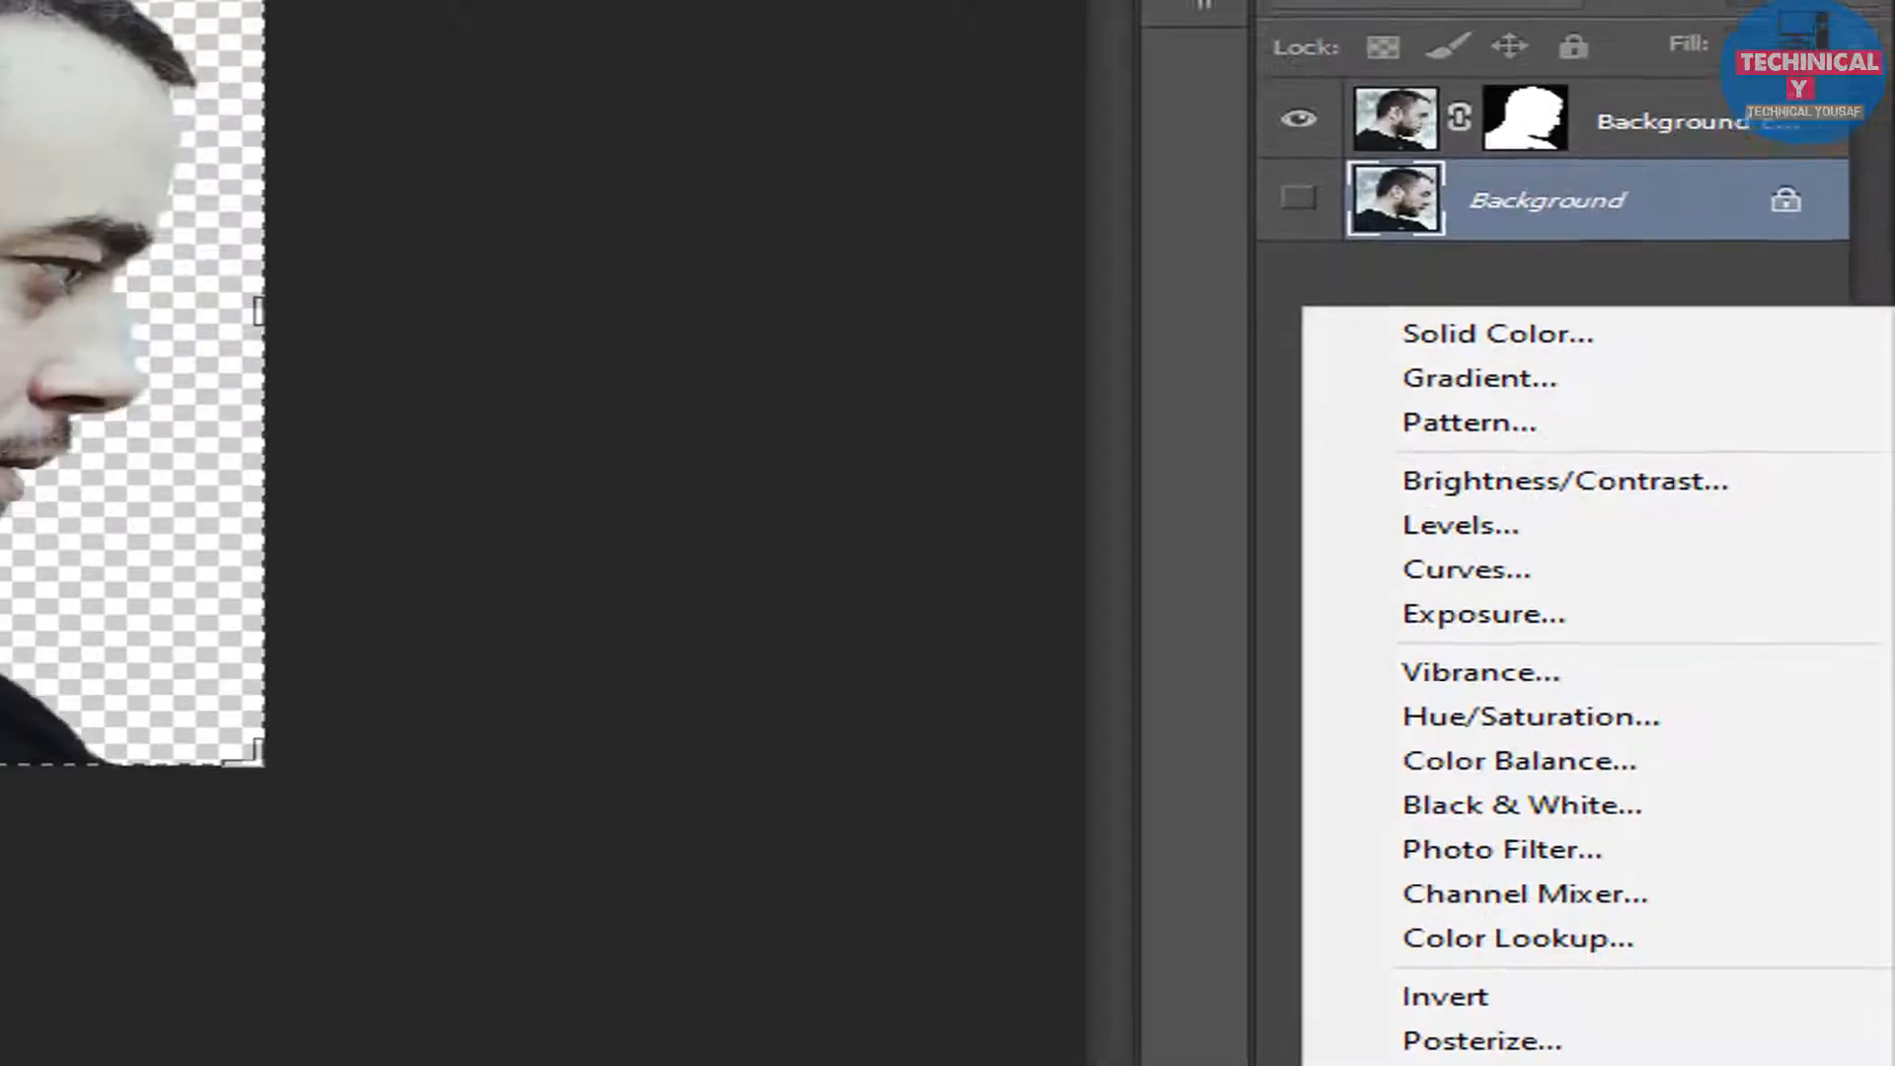
click(1479, 311)
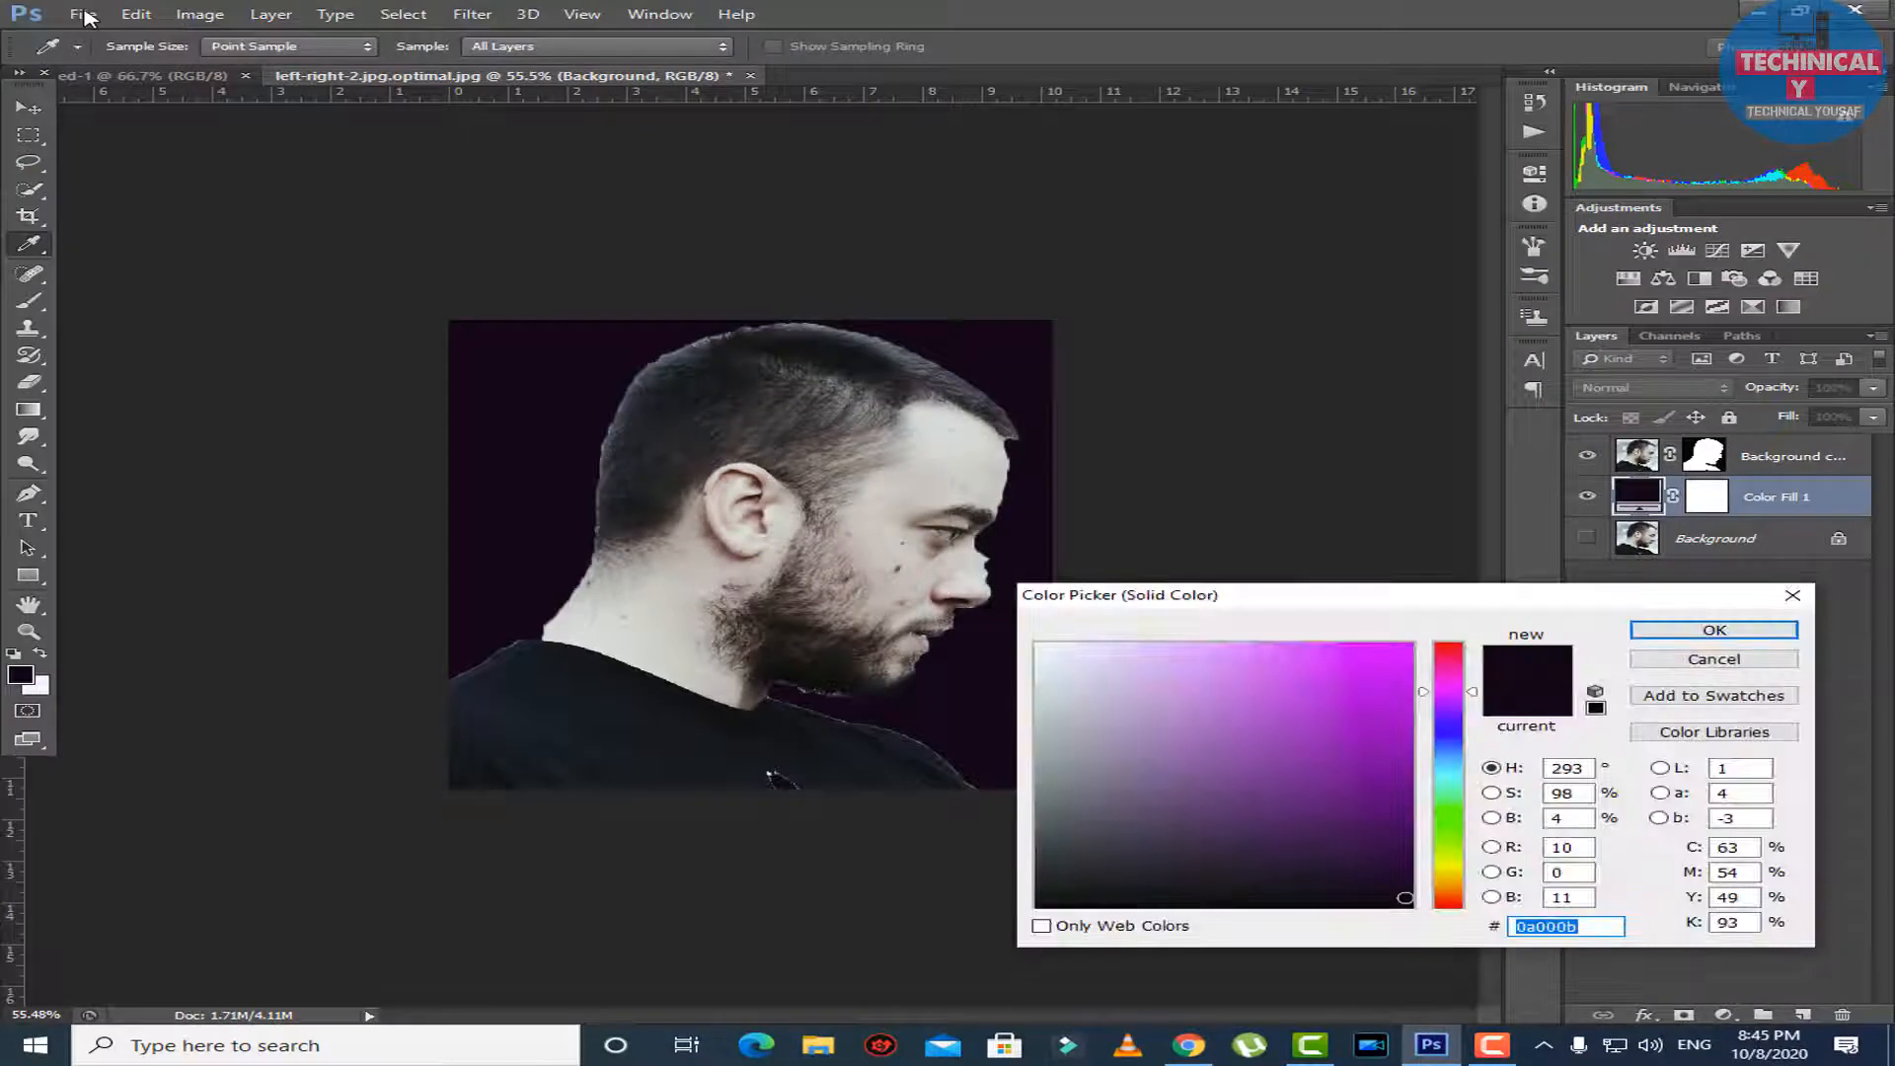
text(fafafa)
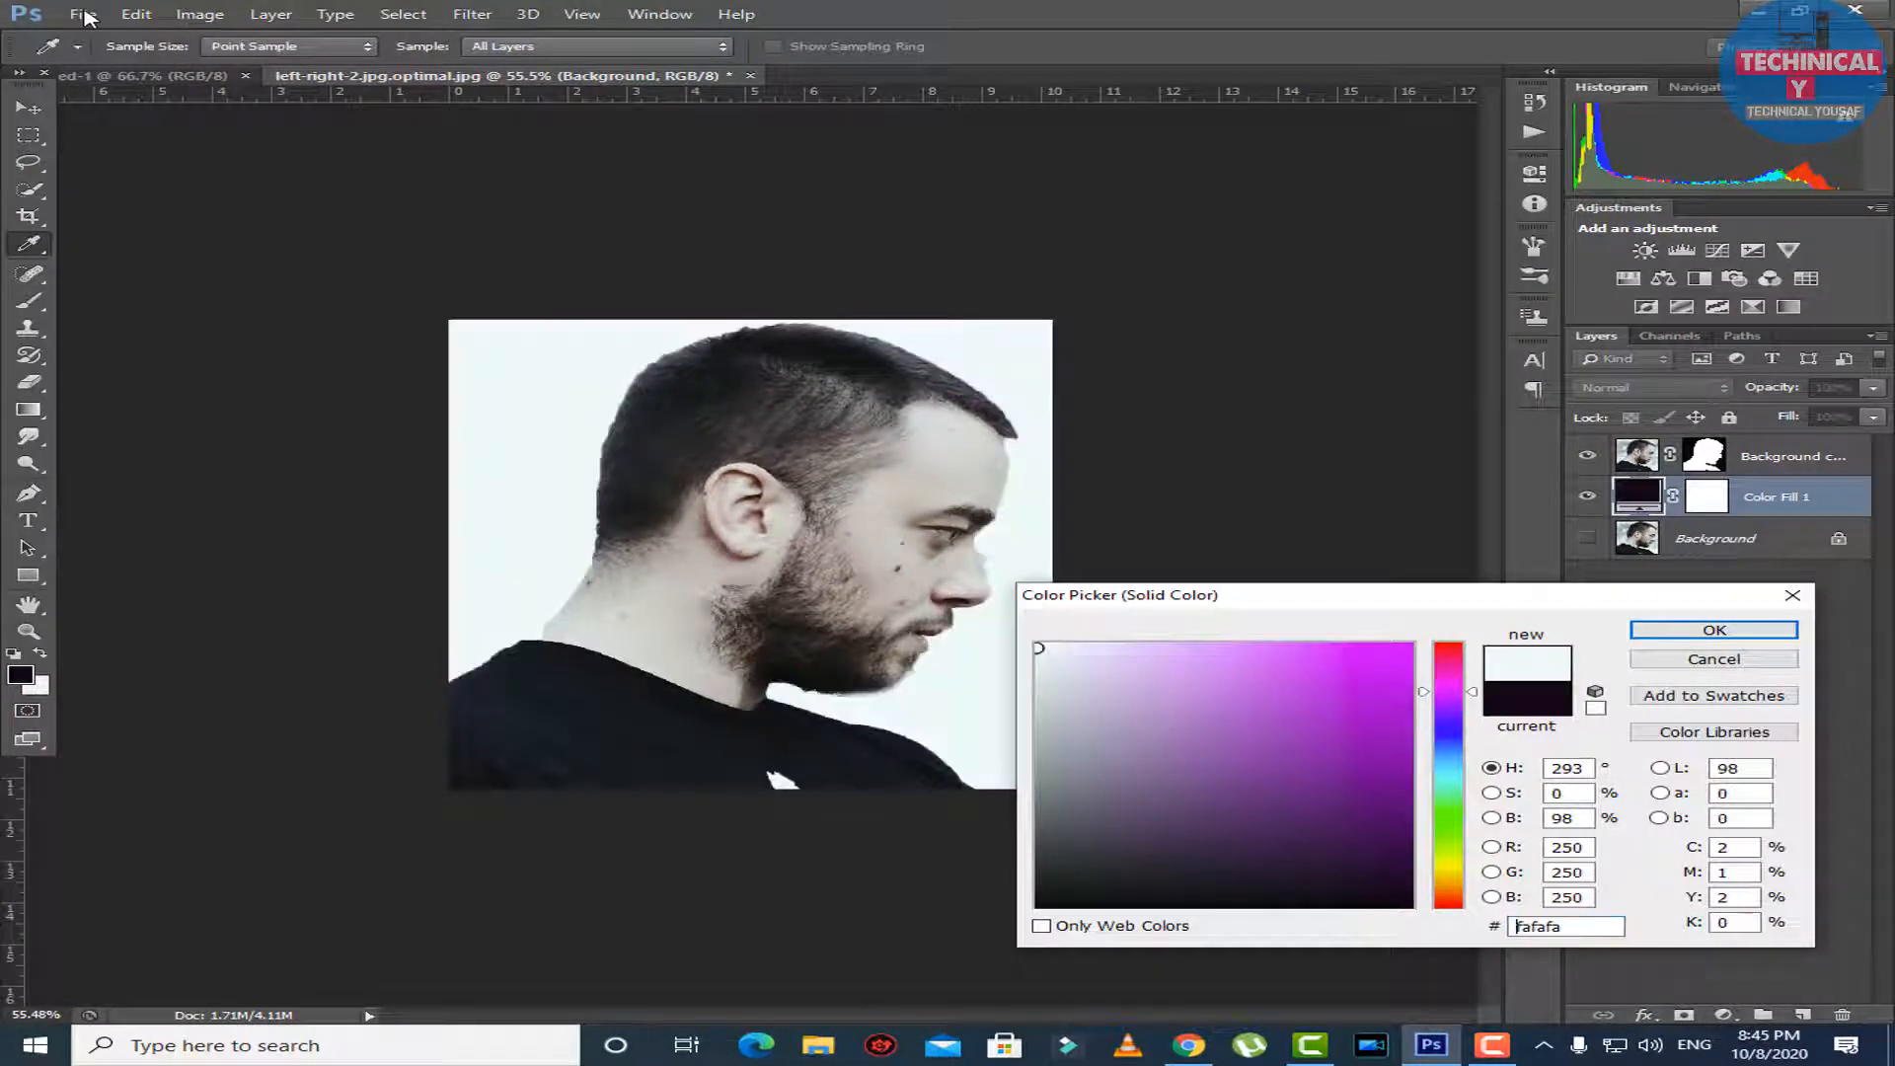
key(Return)
key(c)
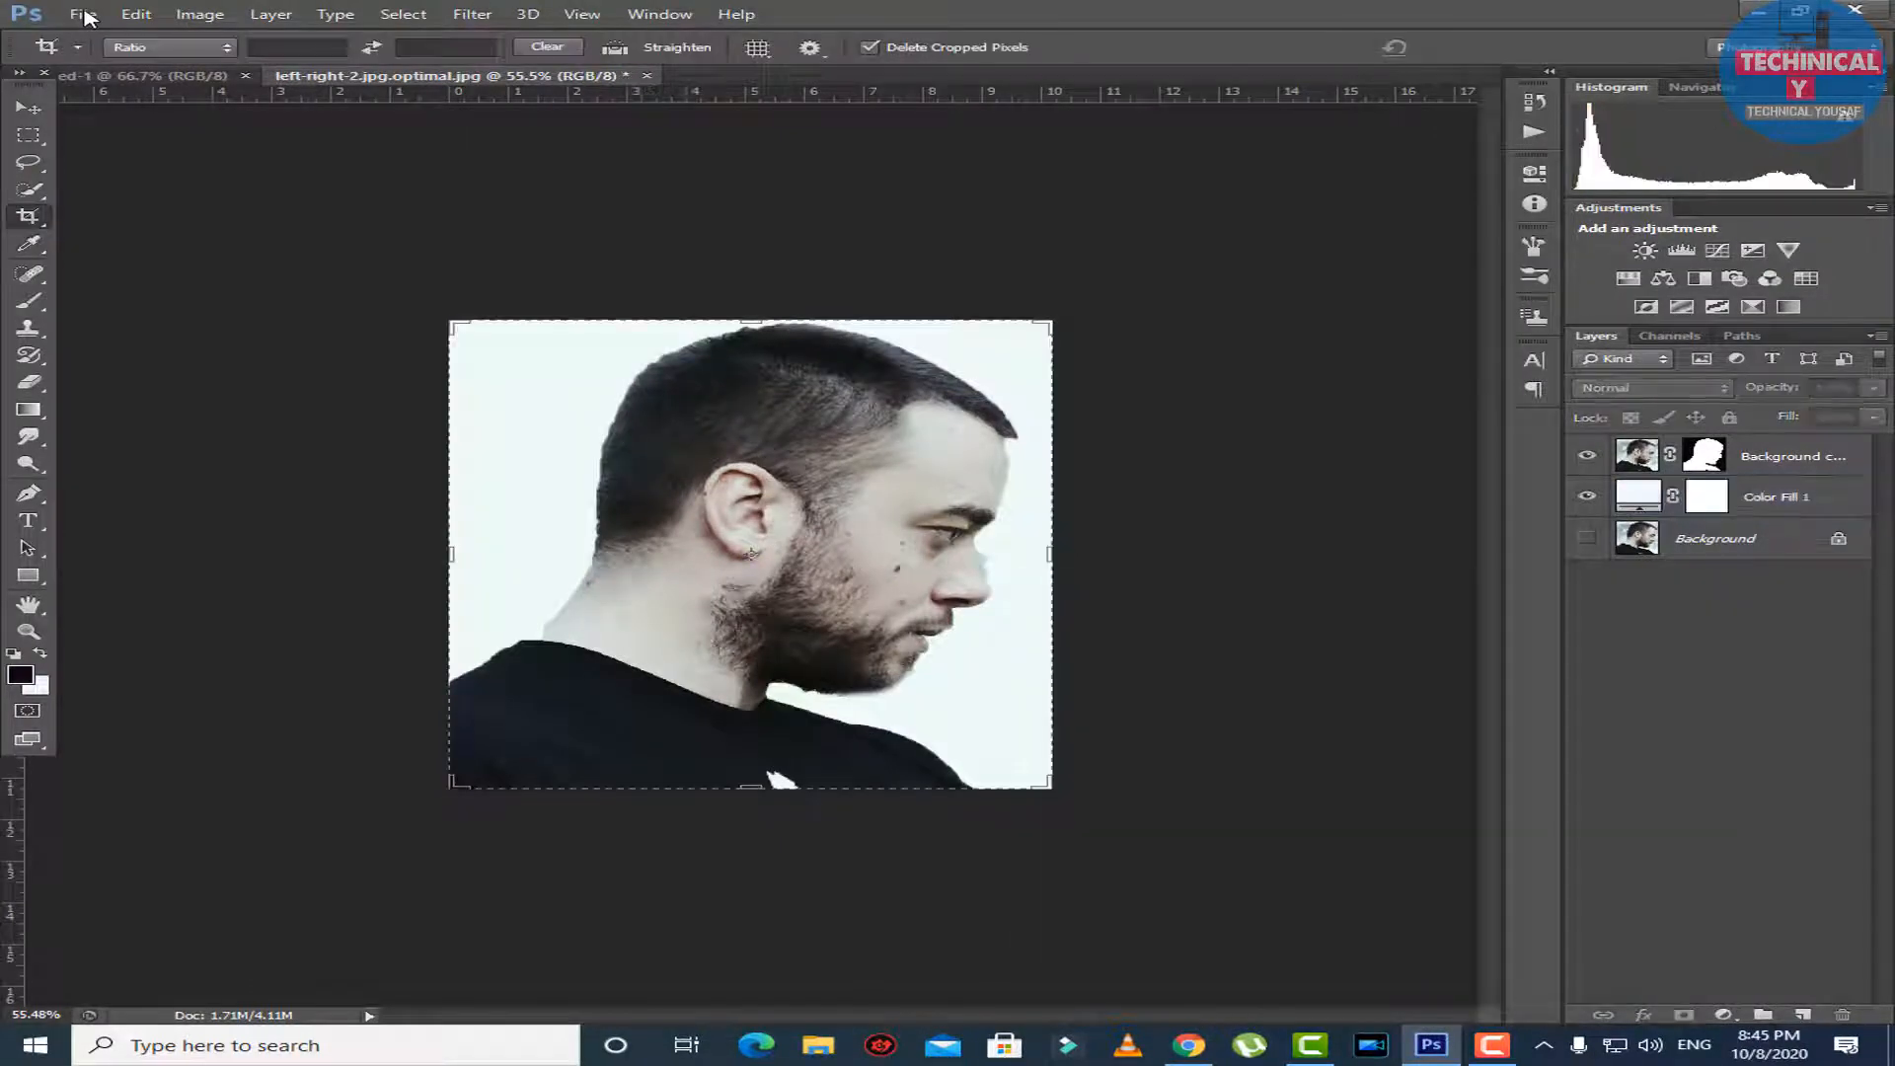
Erase the leftover background fringe in front of the nose on the masked cut-out layer with the size 35 Eraser.
key(e)
scroll(750, 554, up, 4)
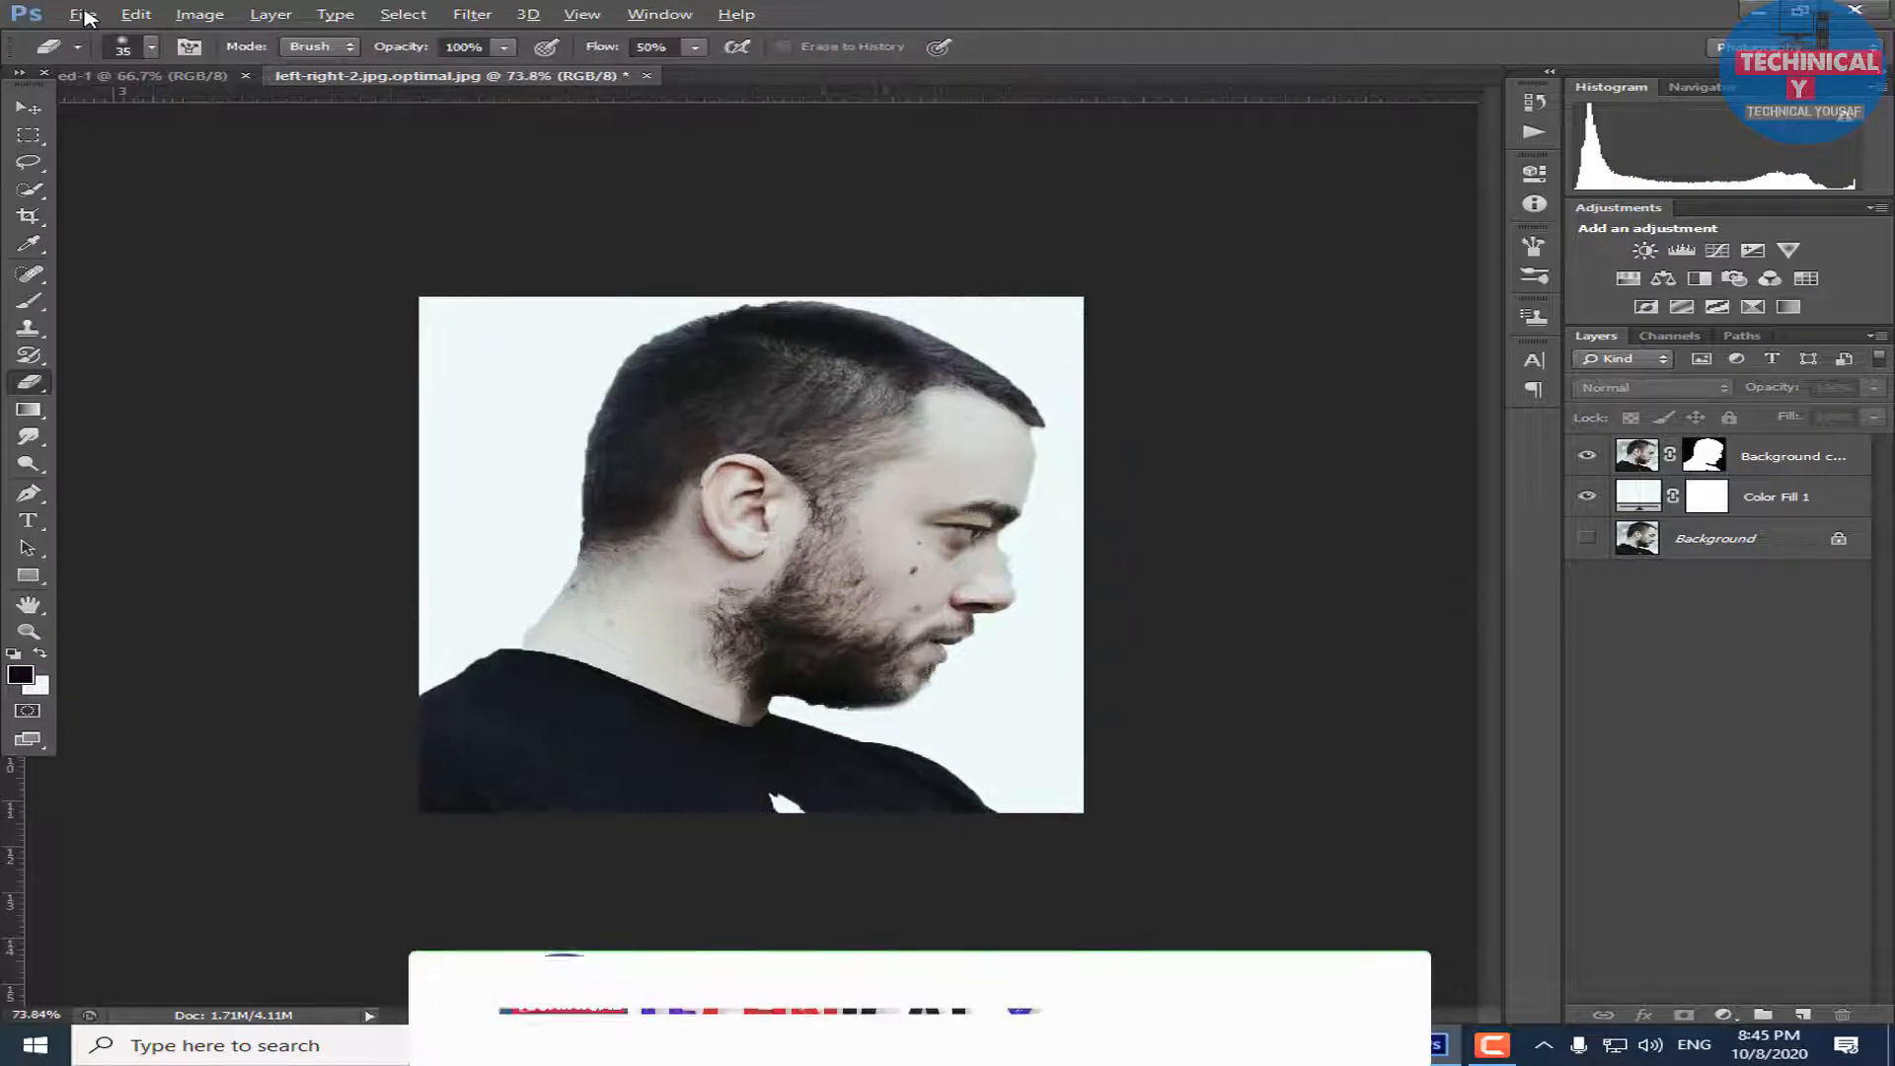
click(87, 18)
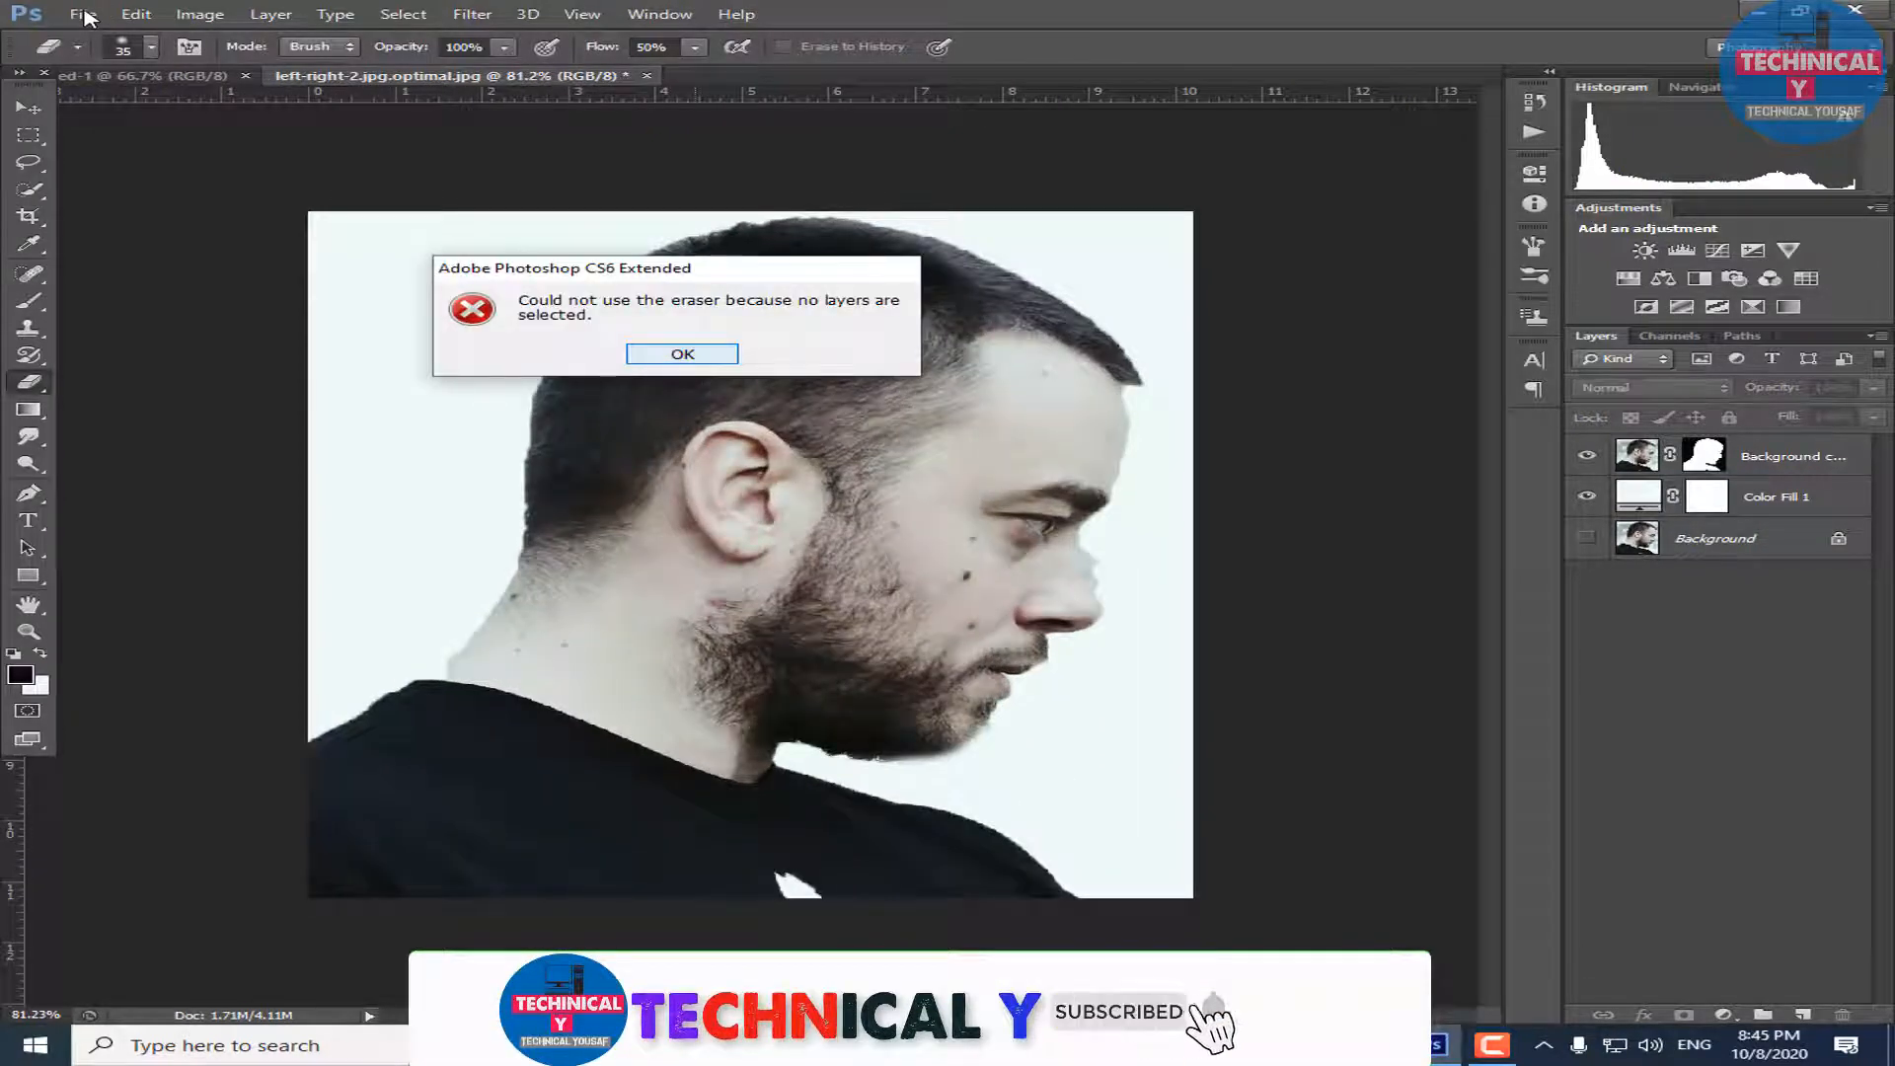
key(Return)
key(alt+period)
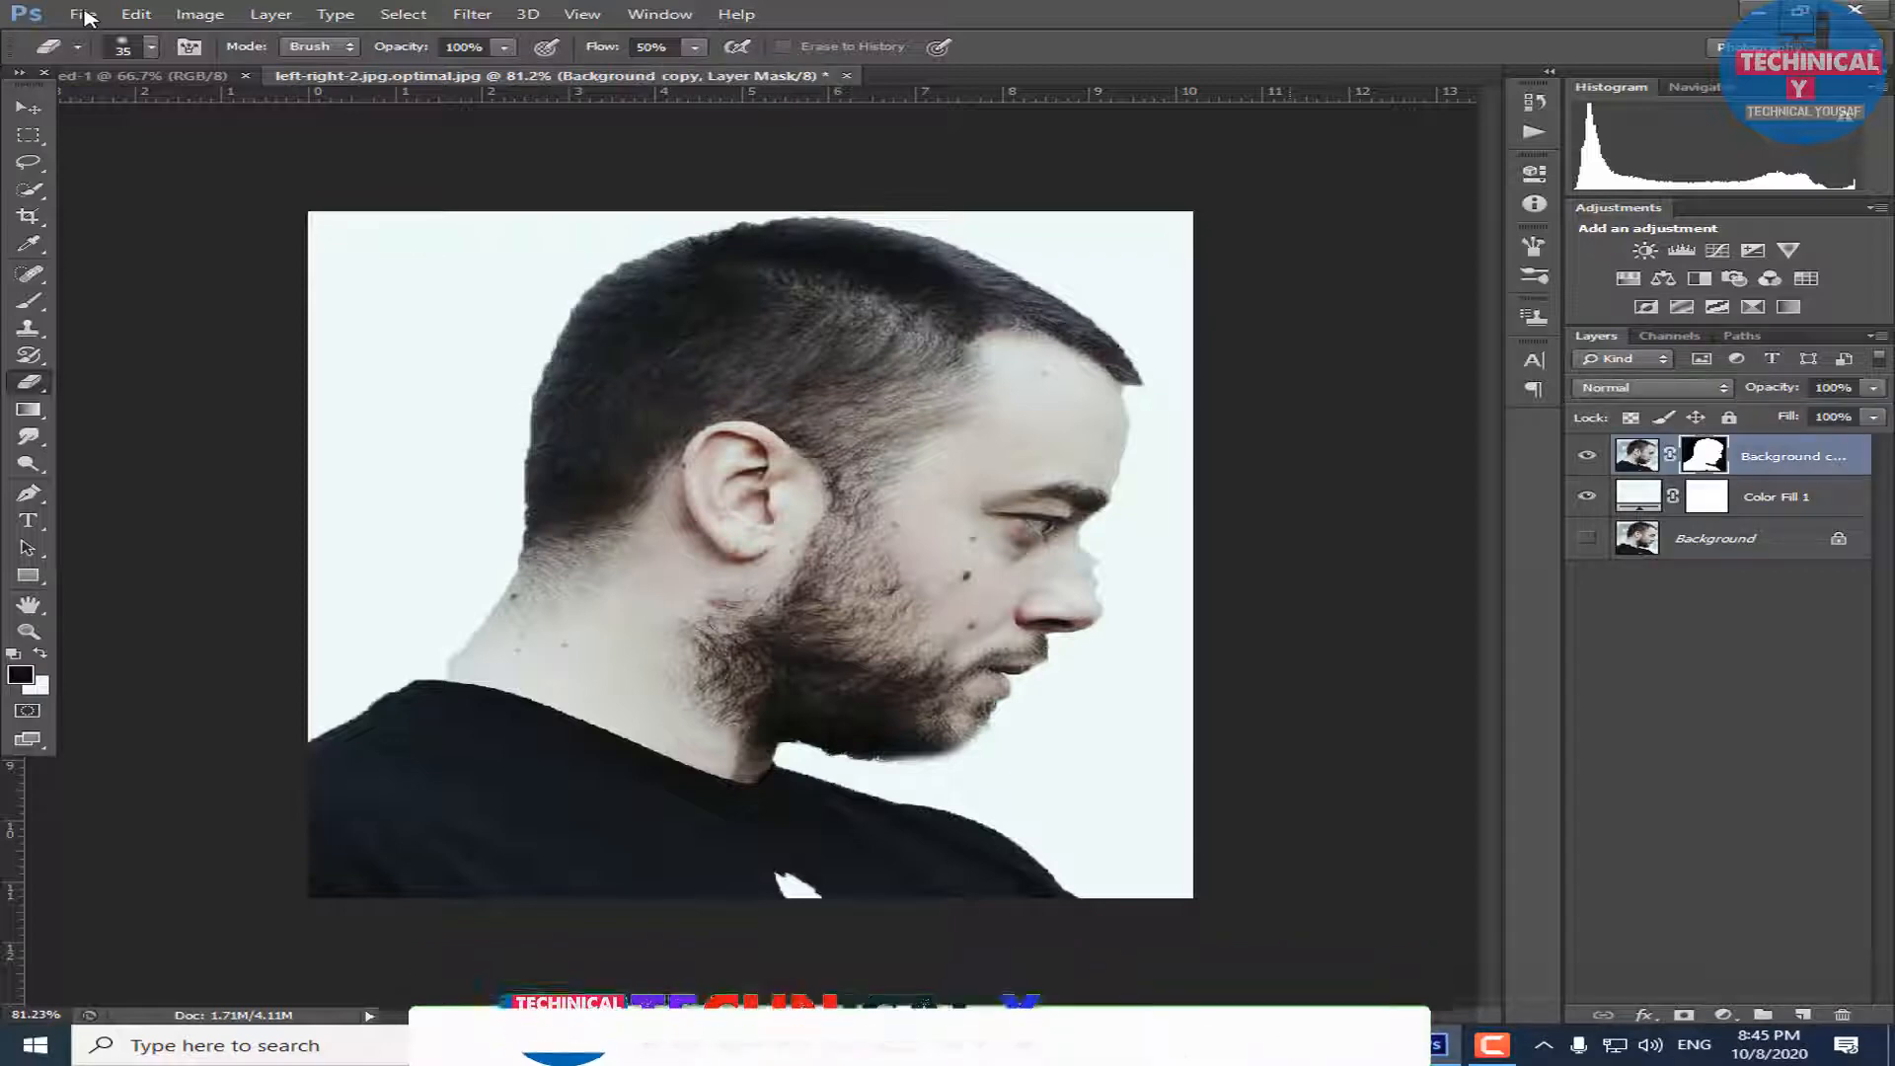
key(ctrl+plus)
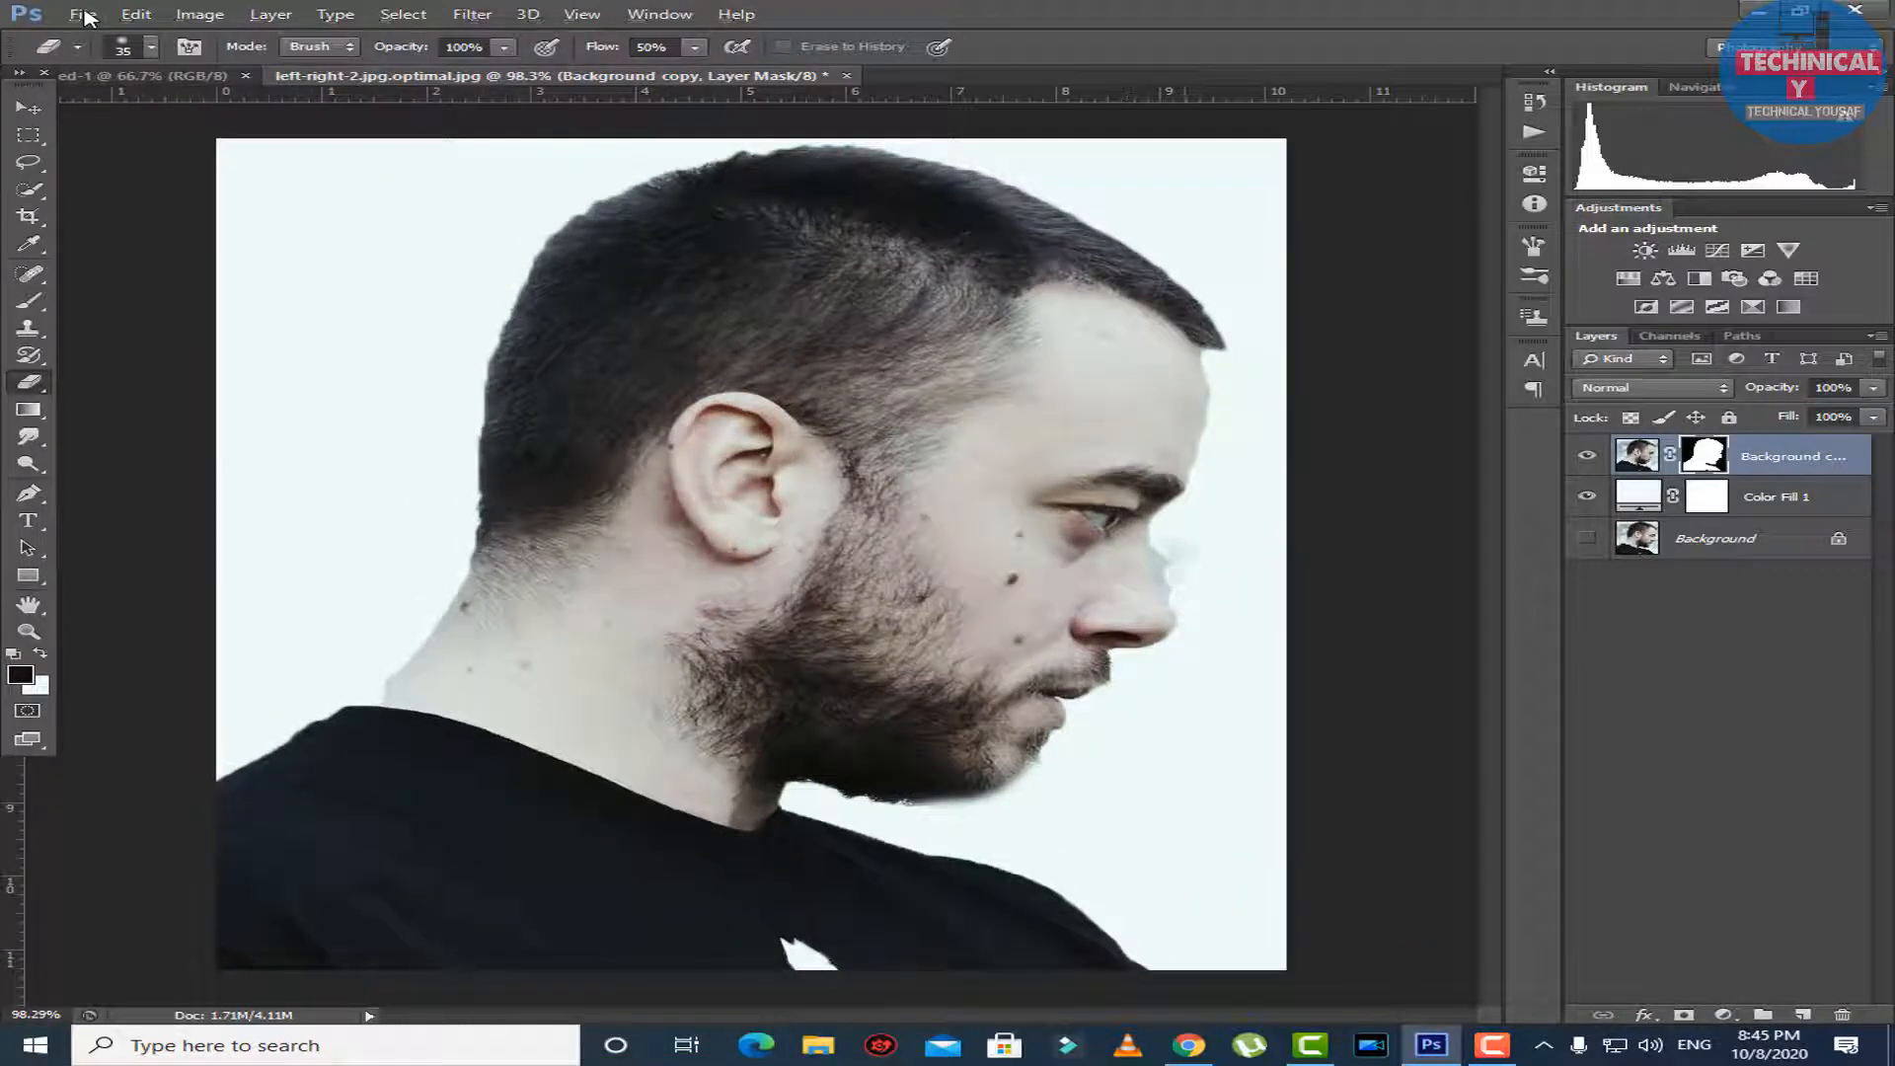
key(ctrl+2)
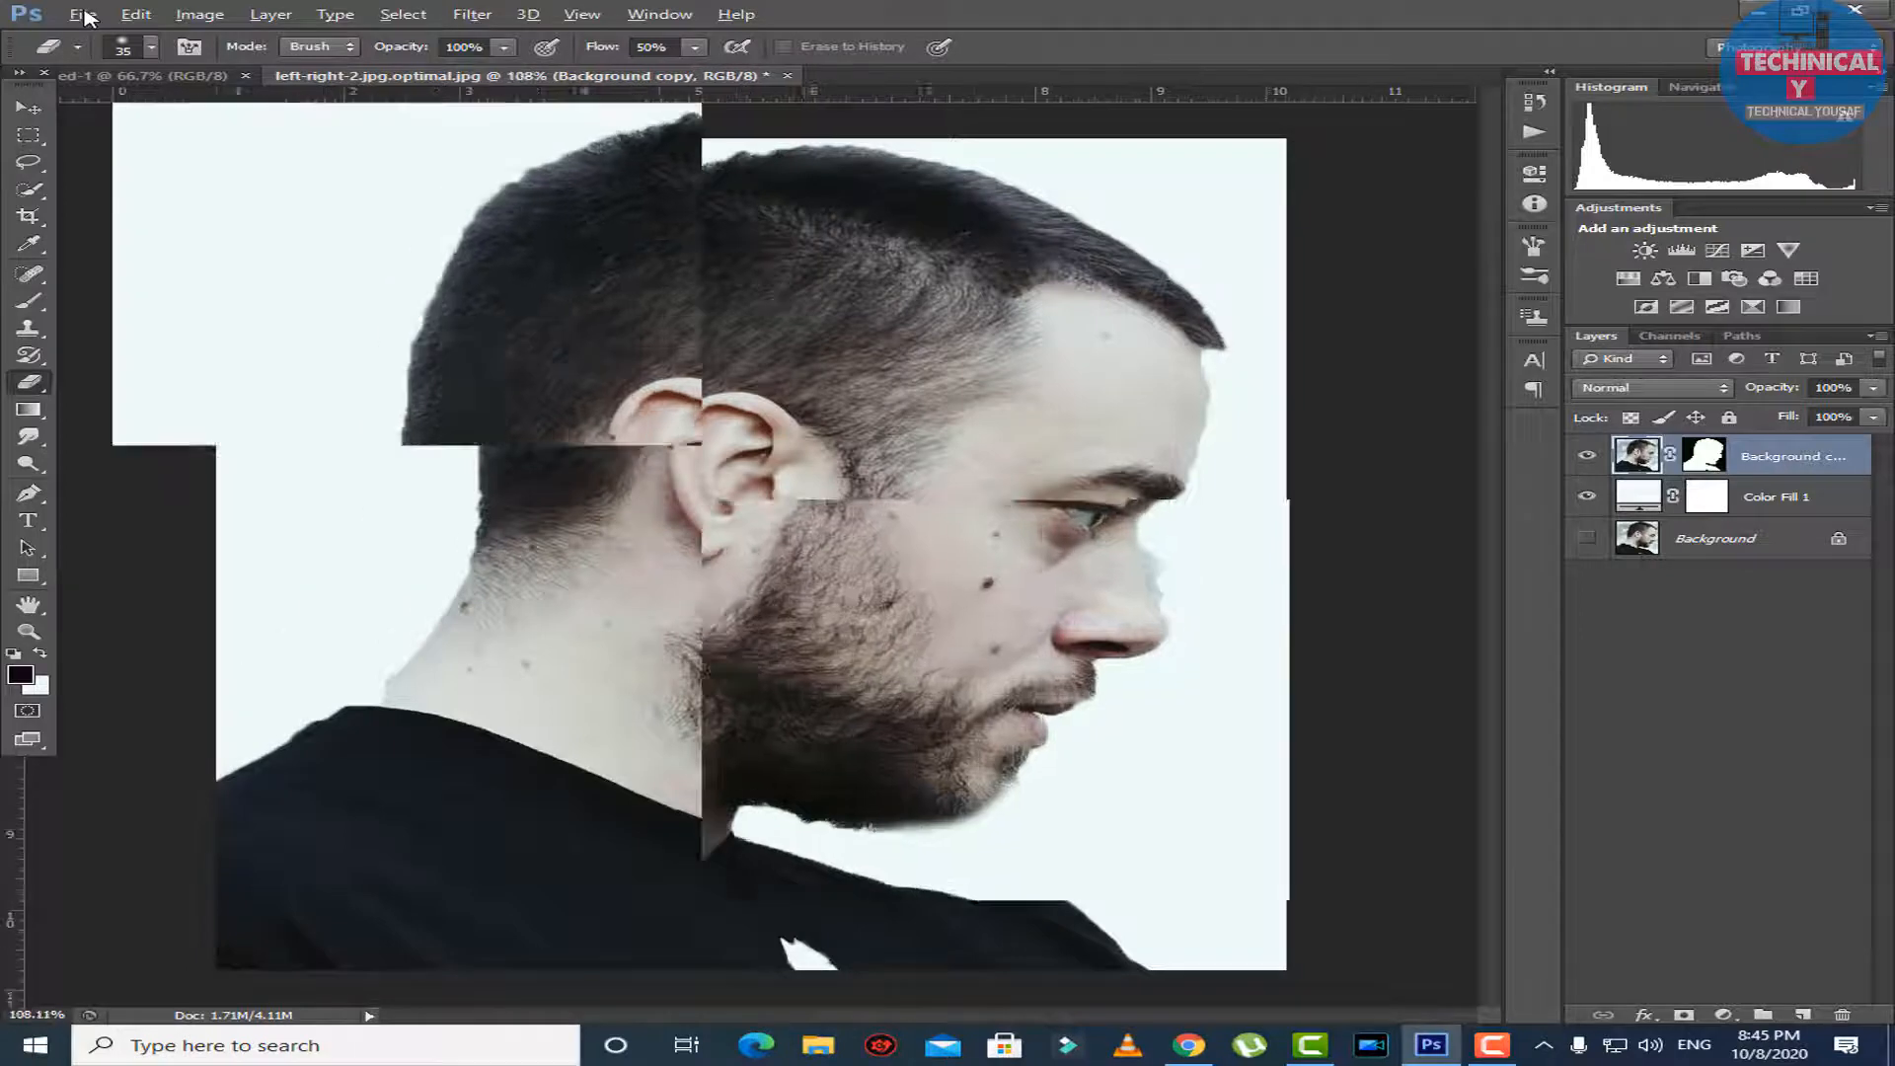
key(ctrl+plus)
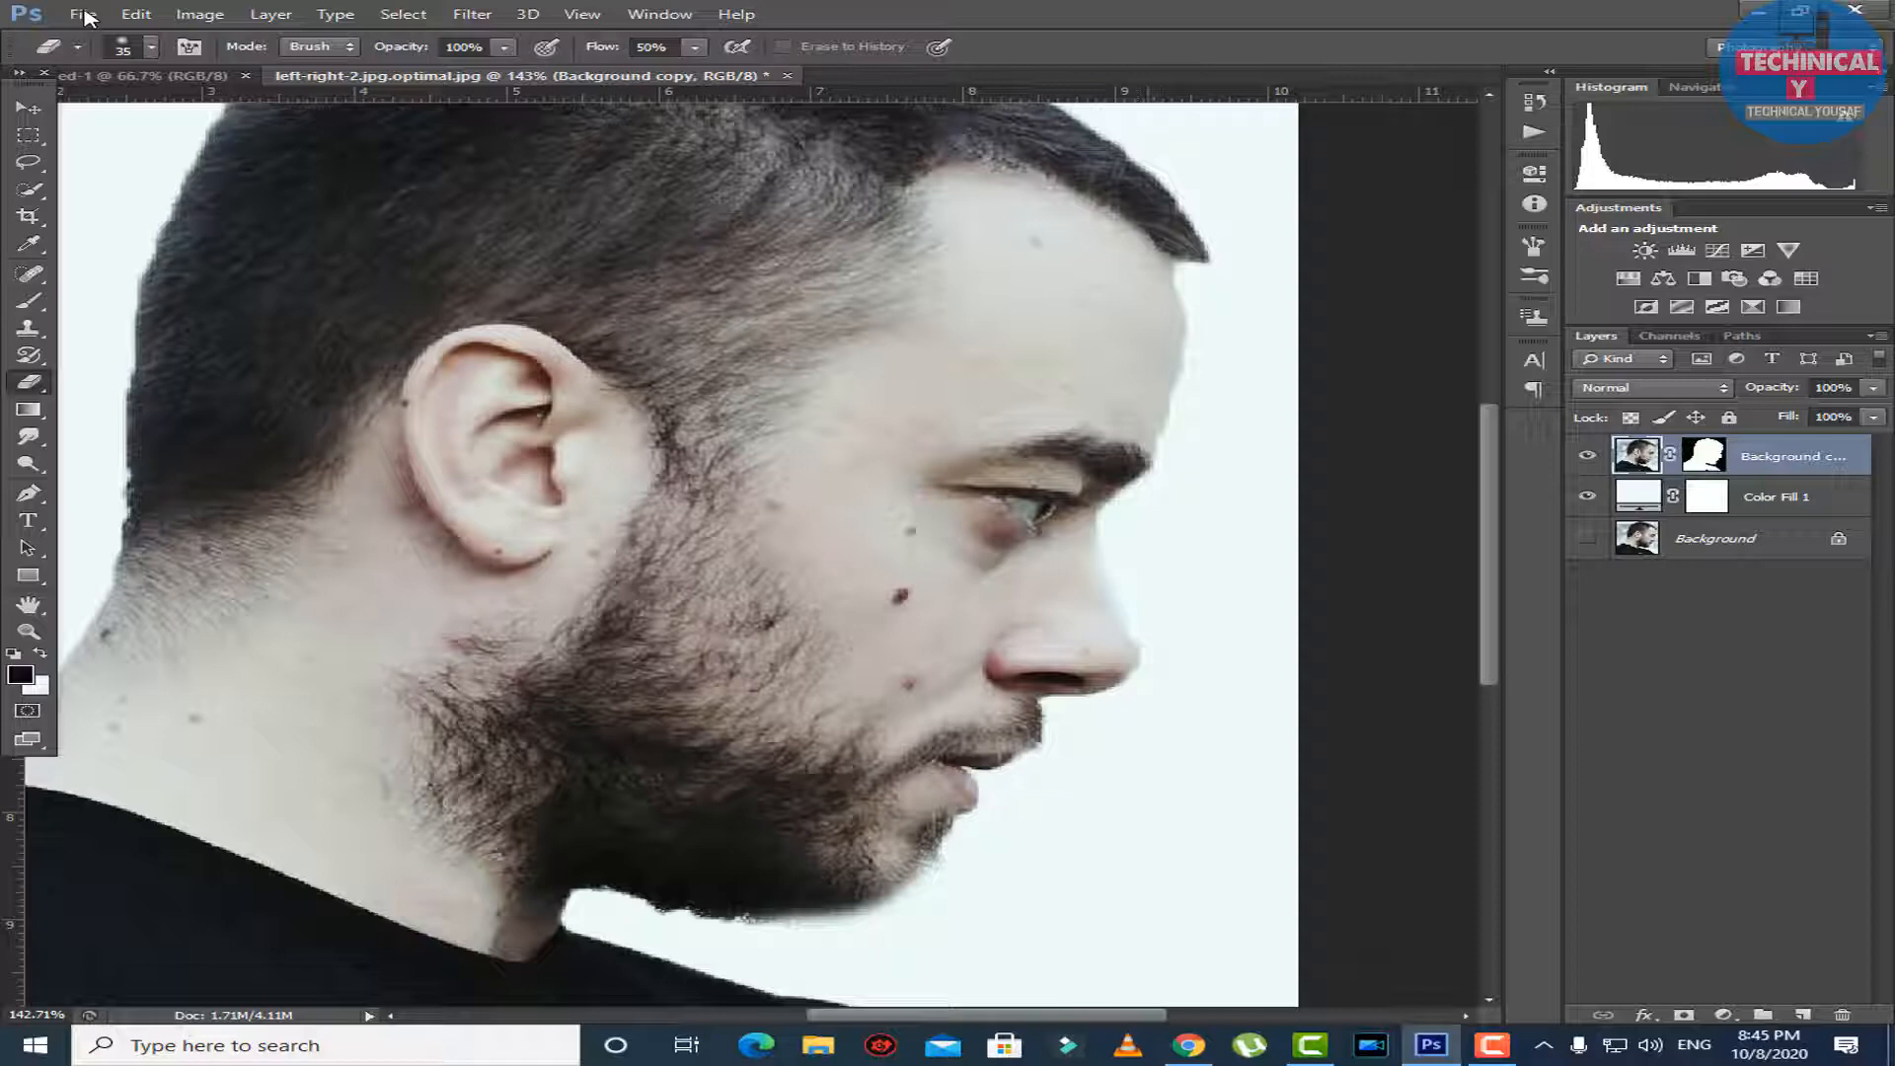
key(ctrl+0)
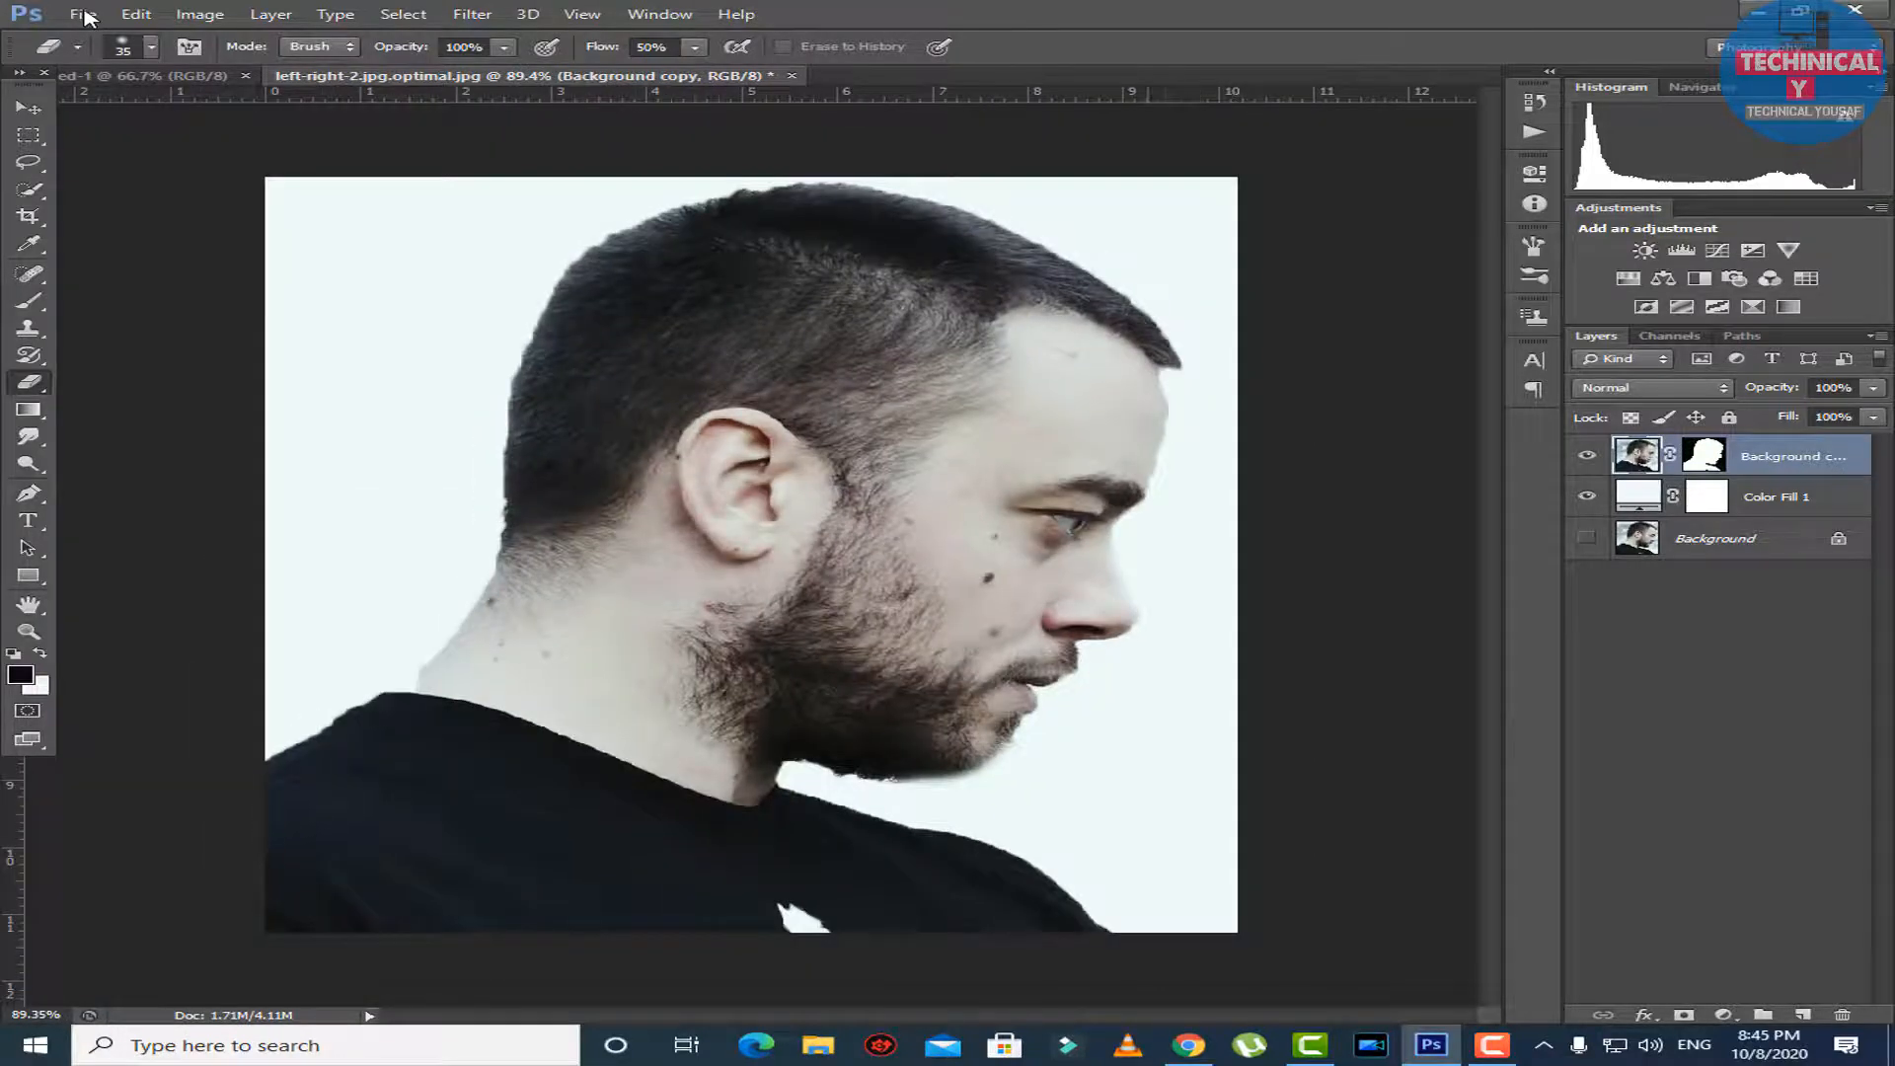
Clean up the cut-out's edge along the nose, lips and chin with a size 9 Eraser.
scroll(89, 17, up, 12)
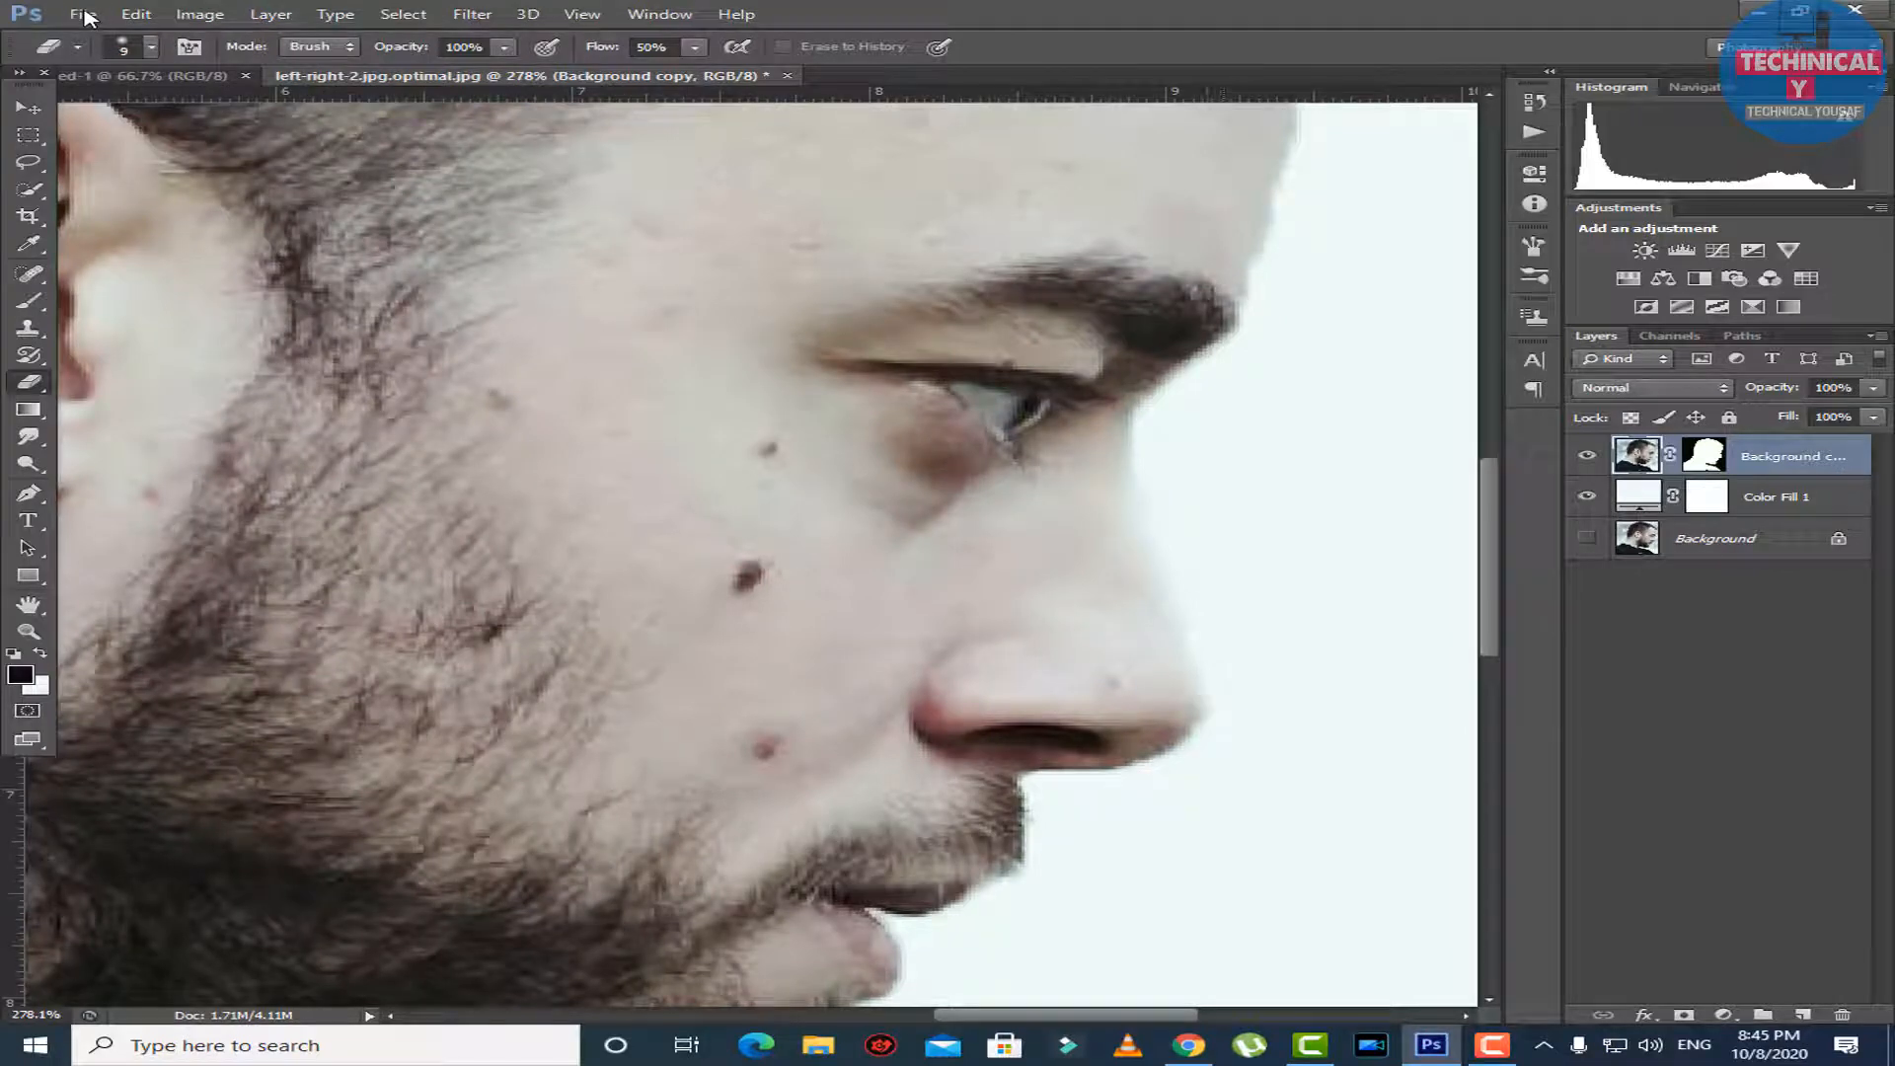
scroll(87, 16, down, 5)
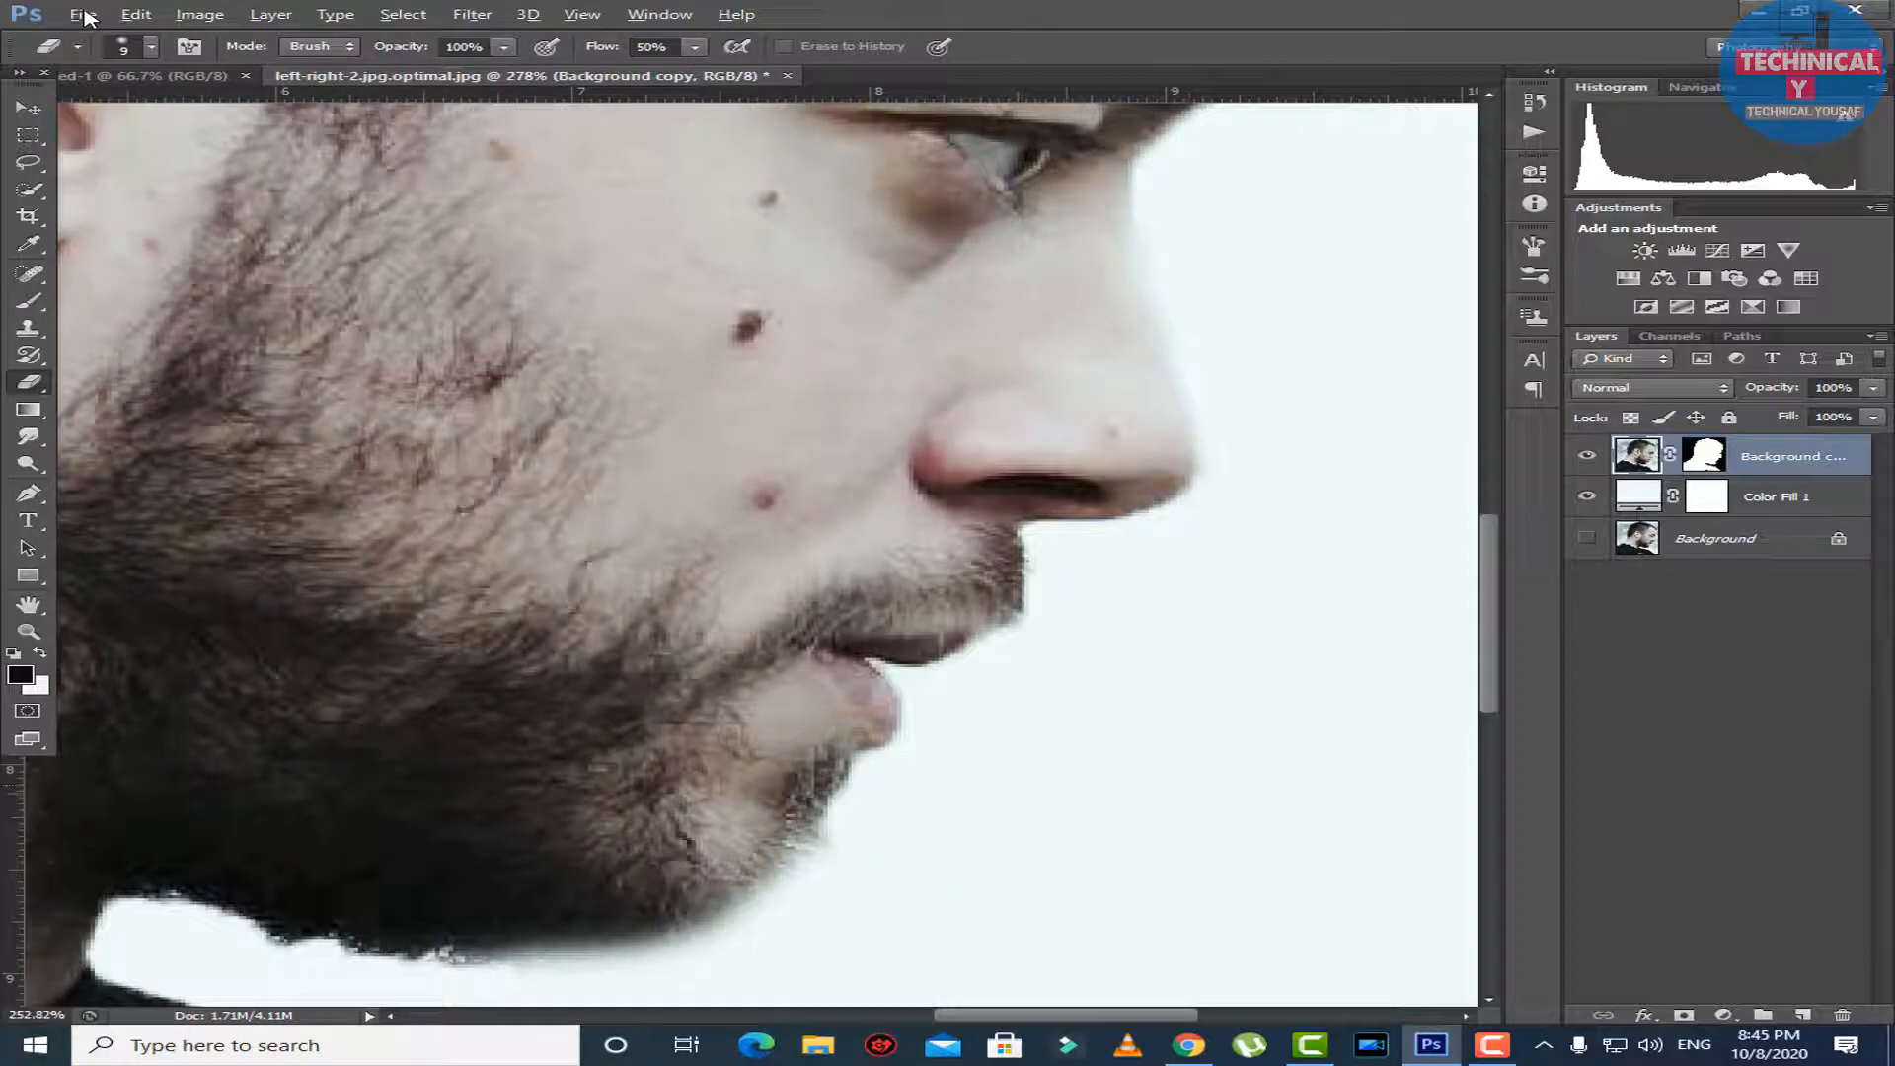
scroll(87, 16, up, 2)
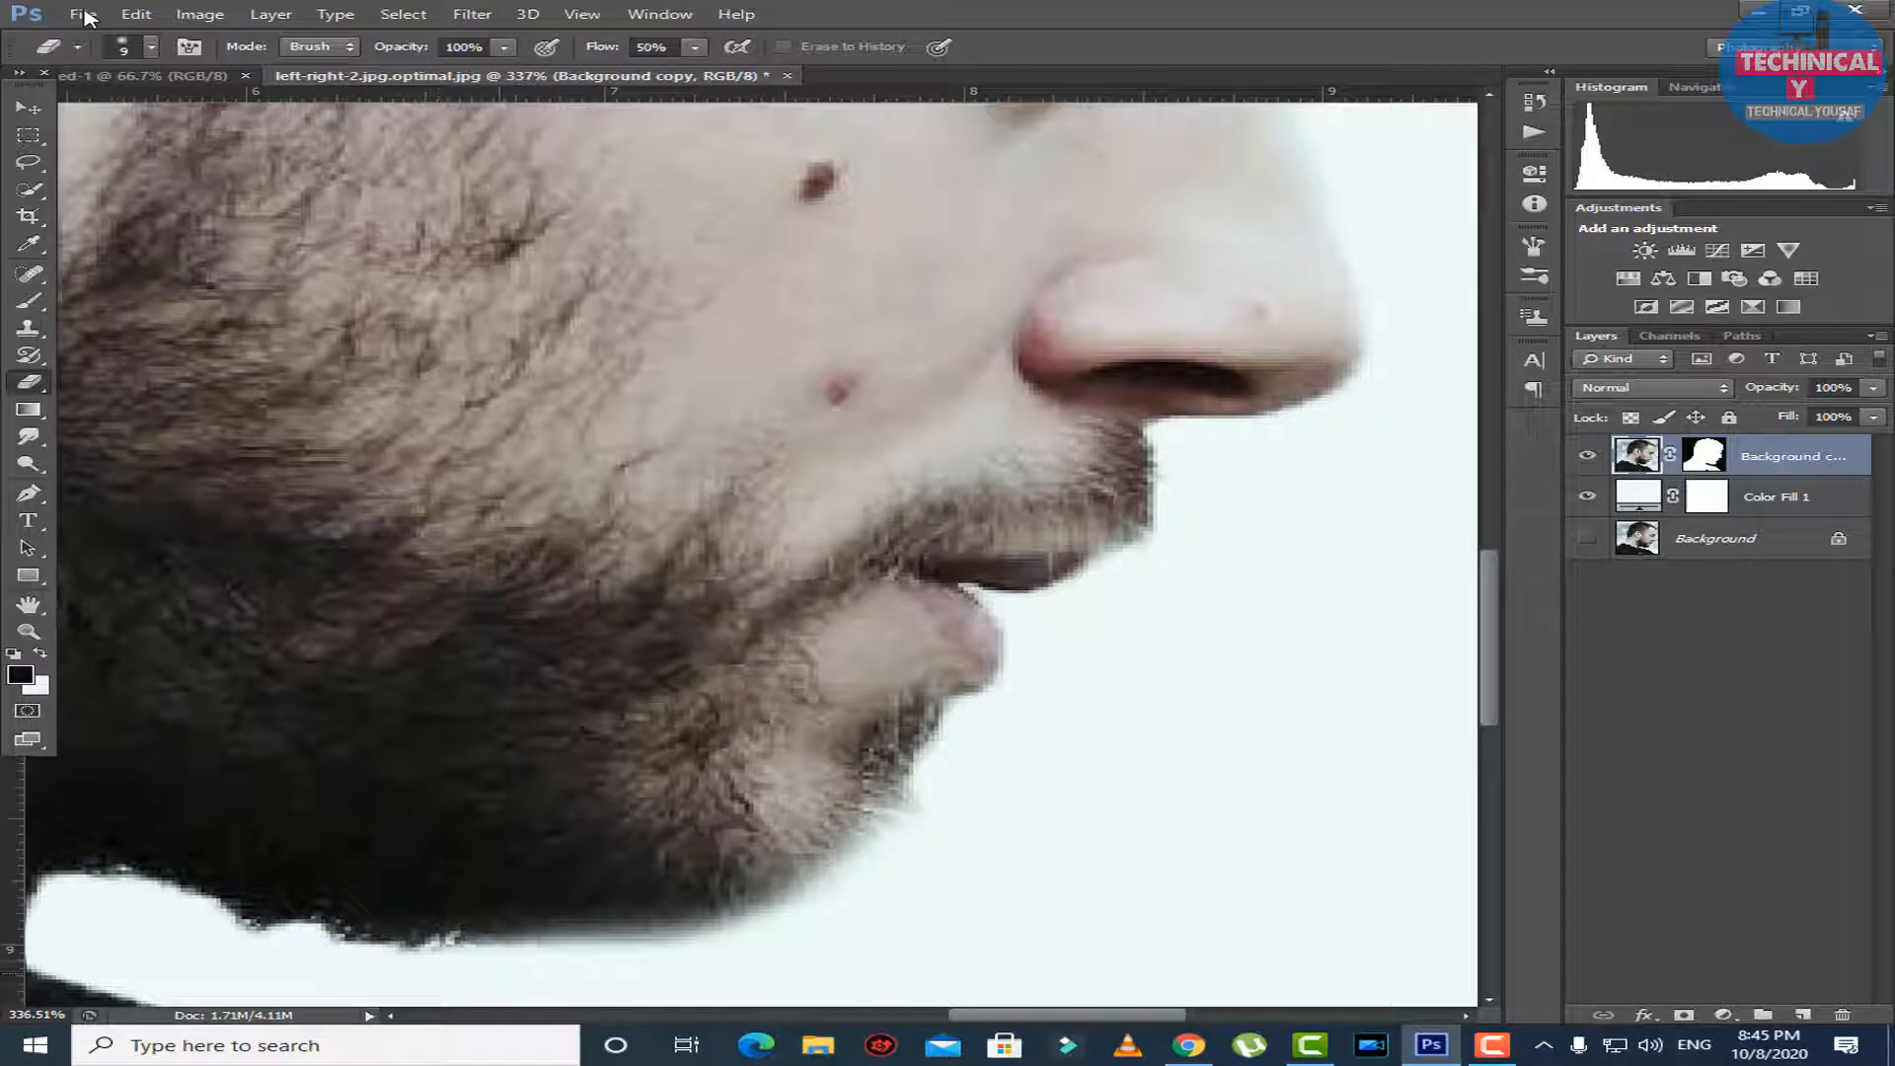
scroll(693, 953, down, 3)
scroll(89, 17, down, 9)
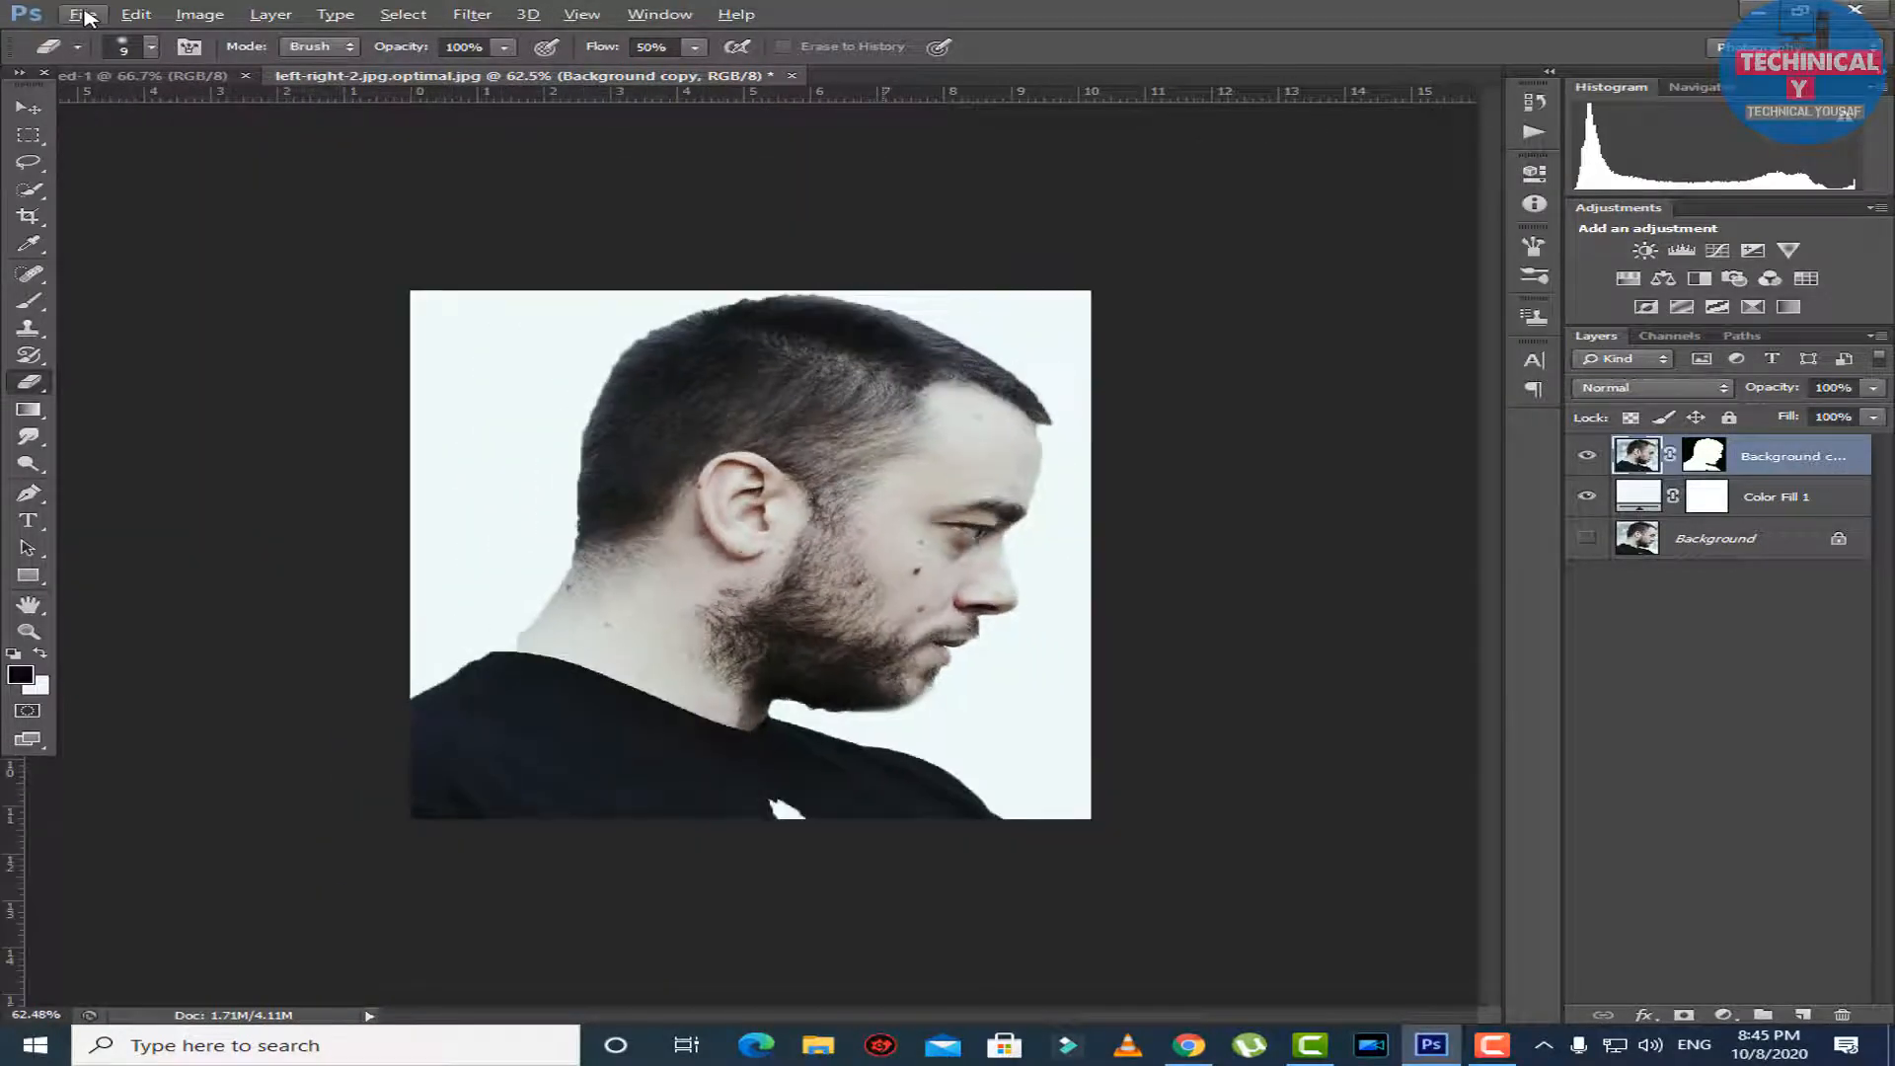
scroll(89, 16, down, 1)
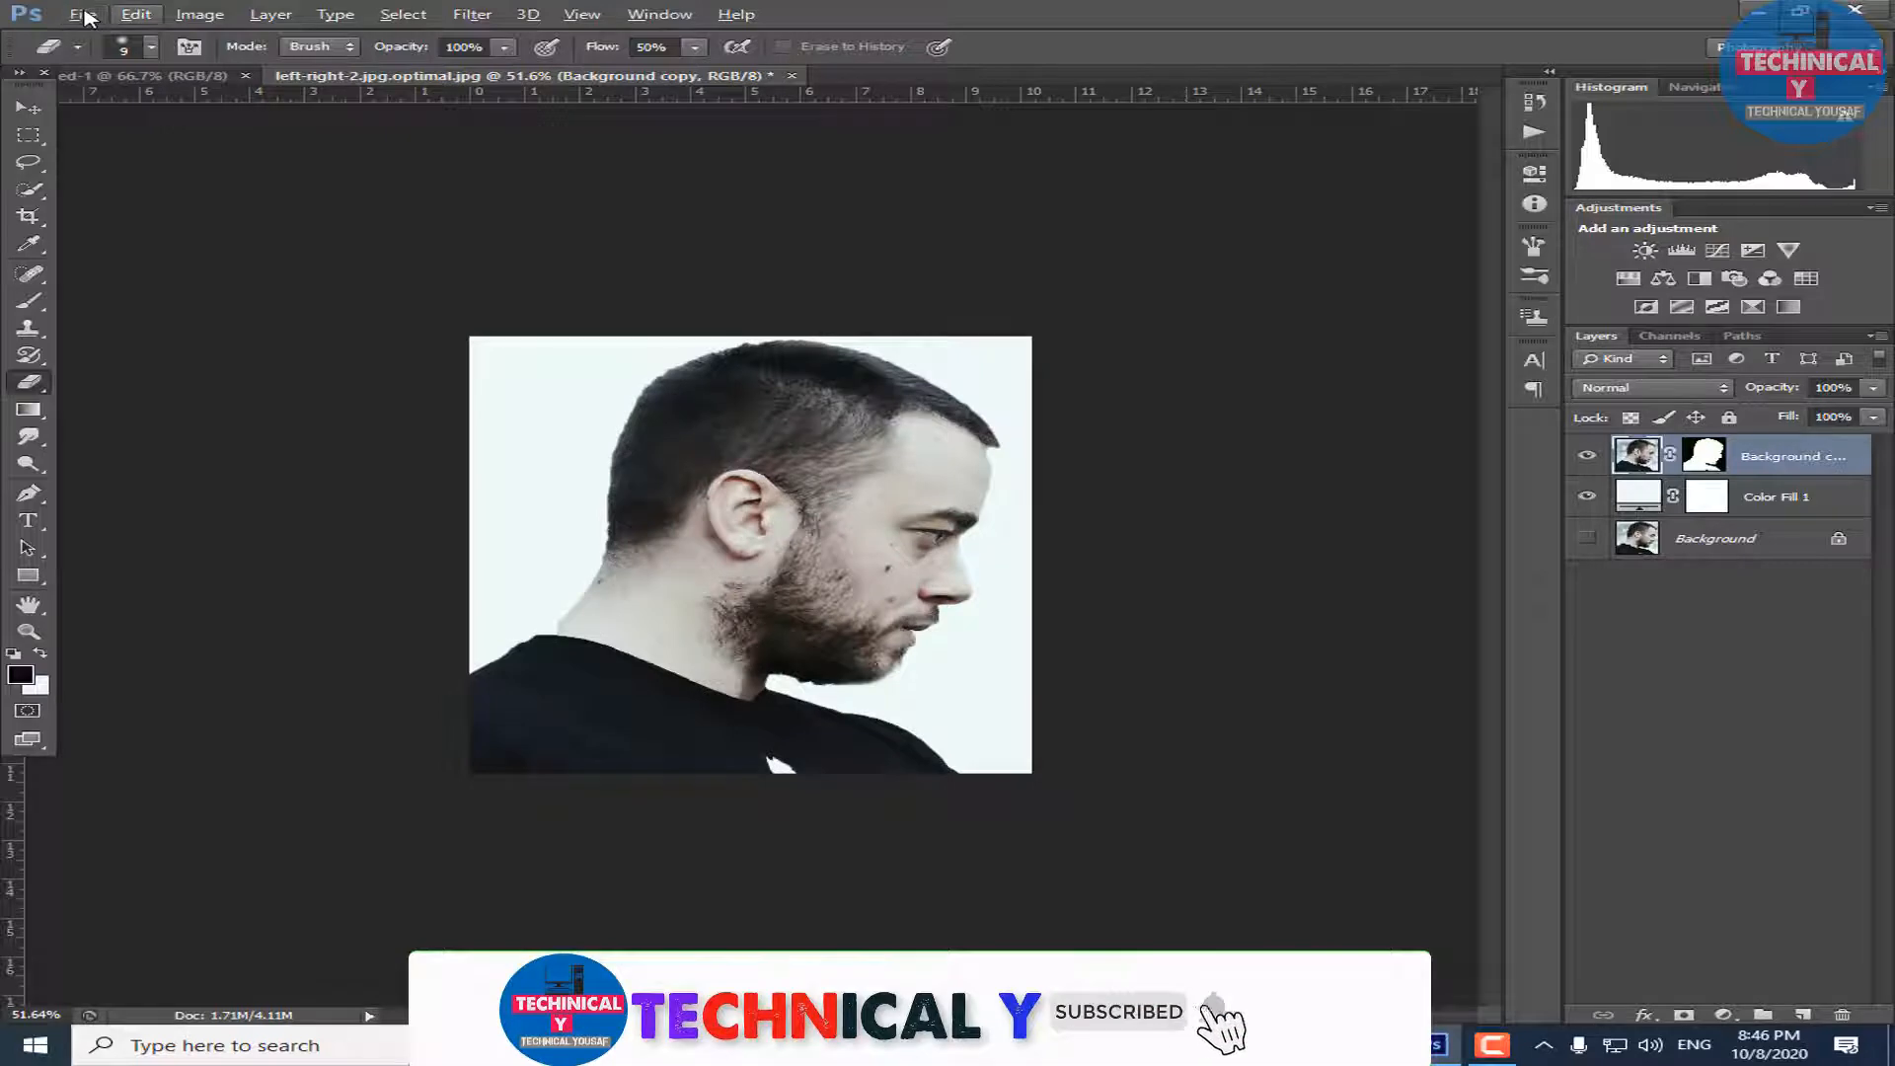
Place the skyscraper photo whose file name starts with 4a53f6f2c81a3ae1efd5e5934 from the Desktop into the document.
click(83, 14)
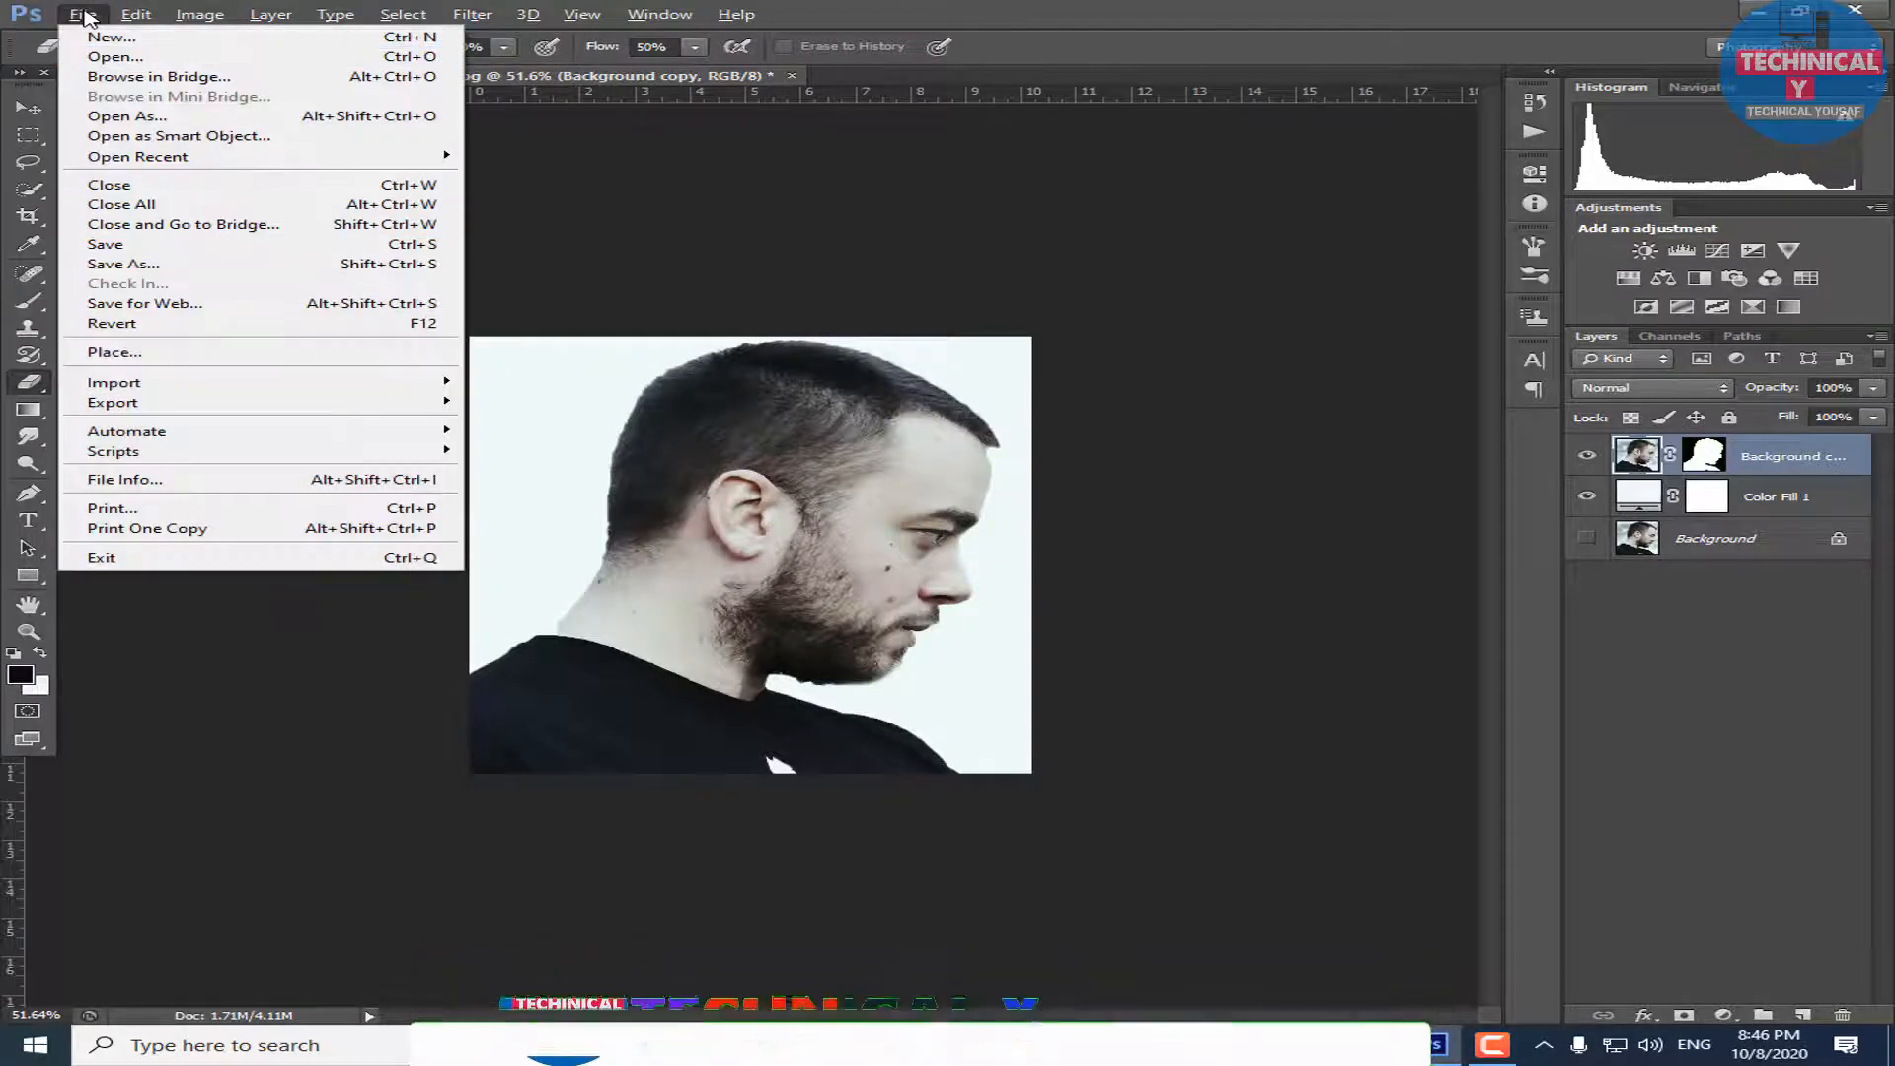
click(114, 353)
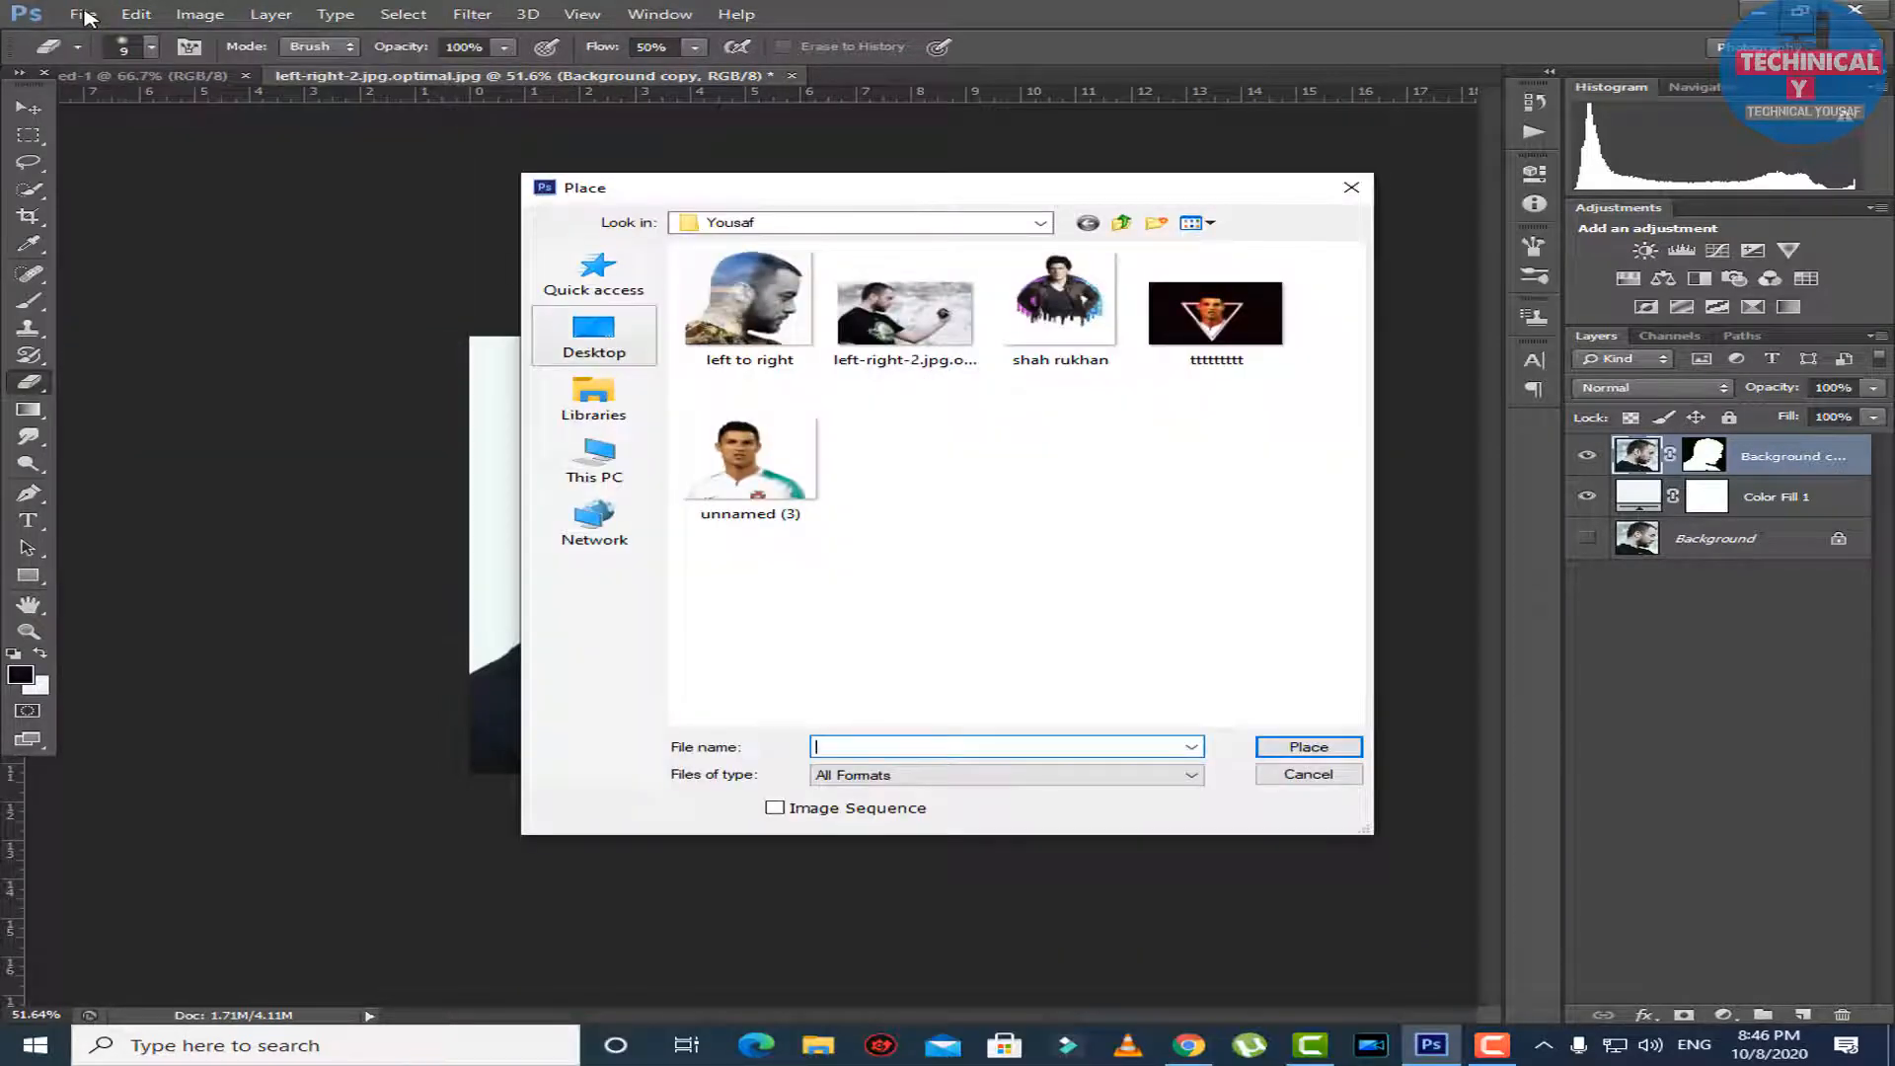
click(595, 336)
scroll(844, 435, down, 5)
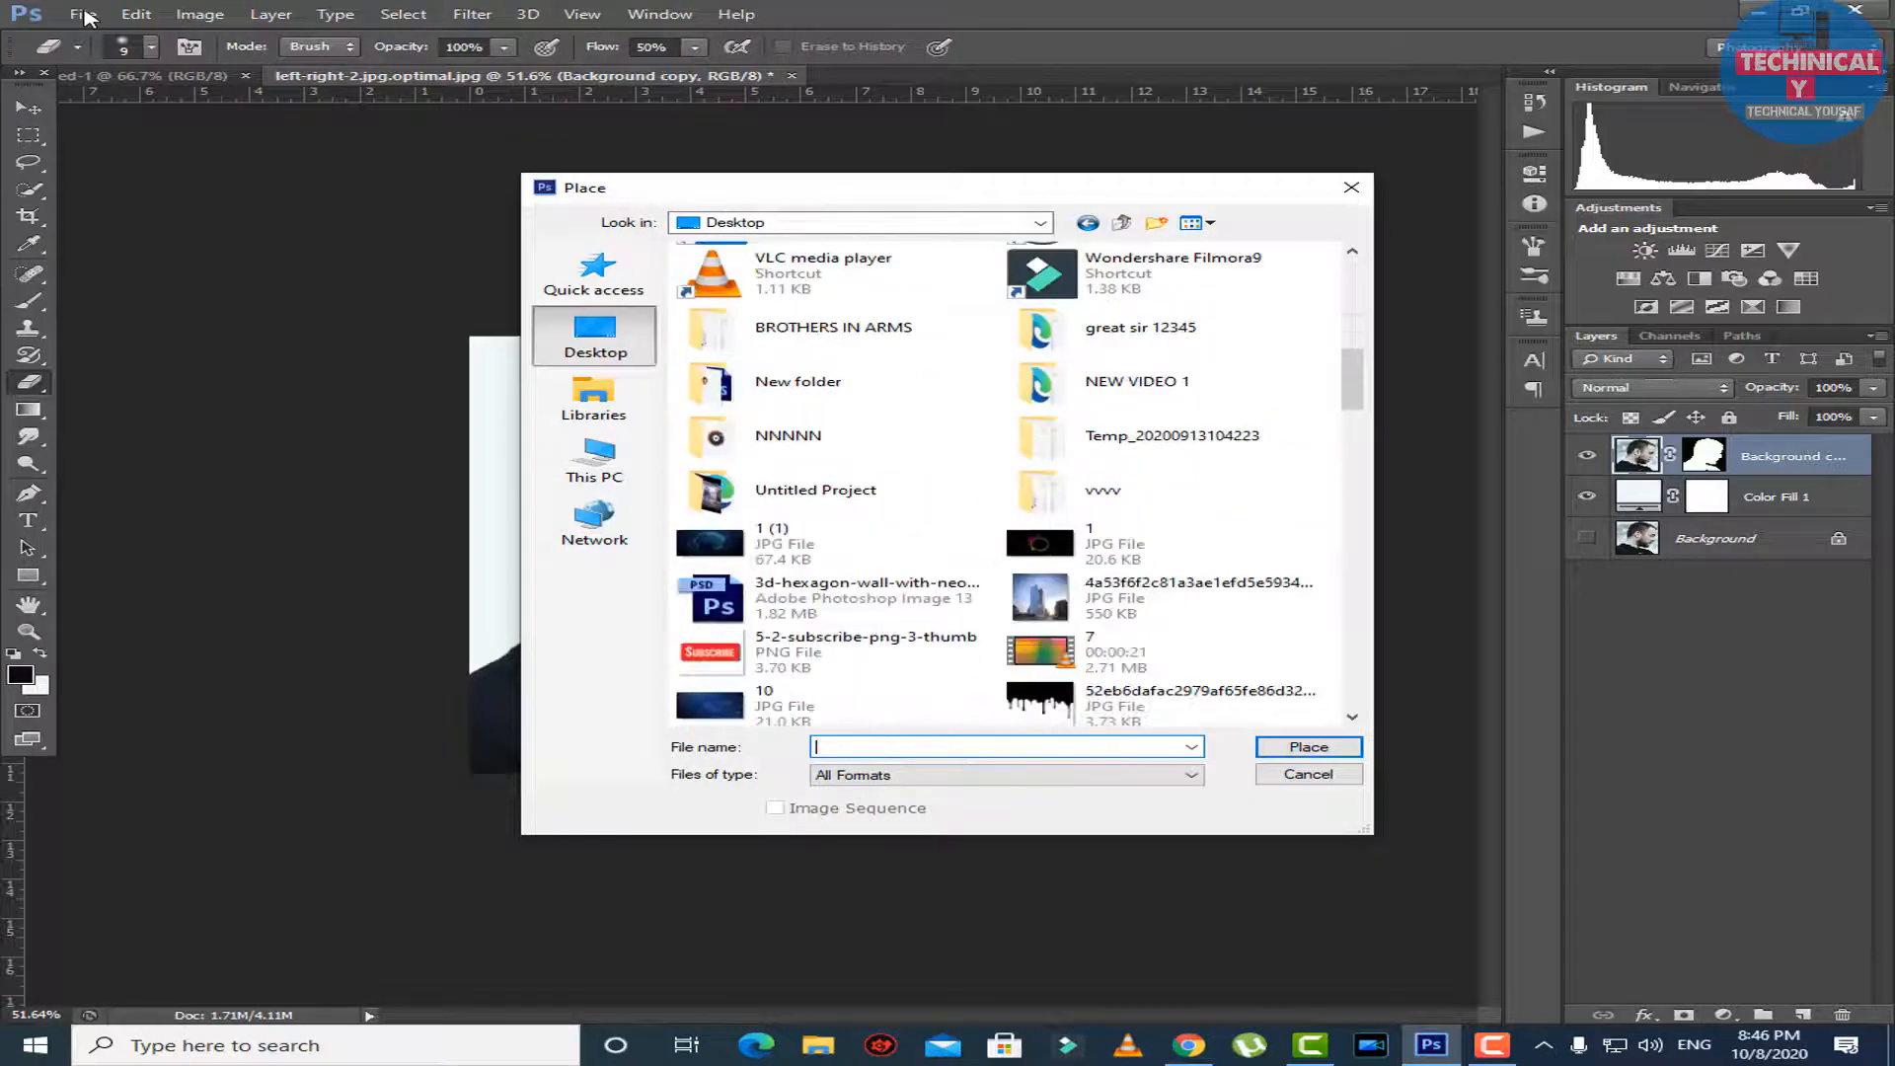
scroll(1165, 457, down, 3)
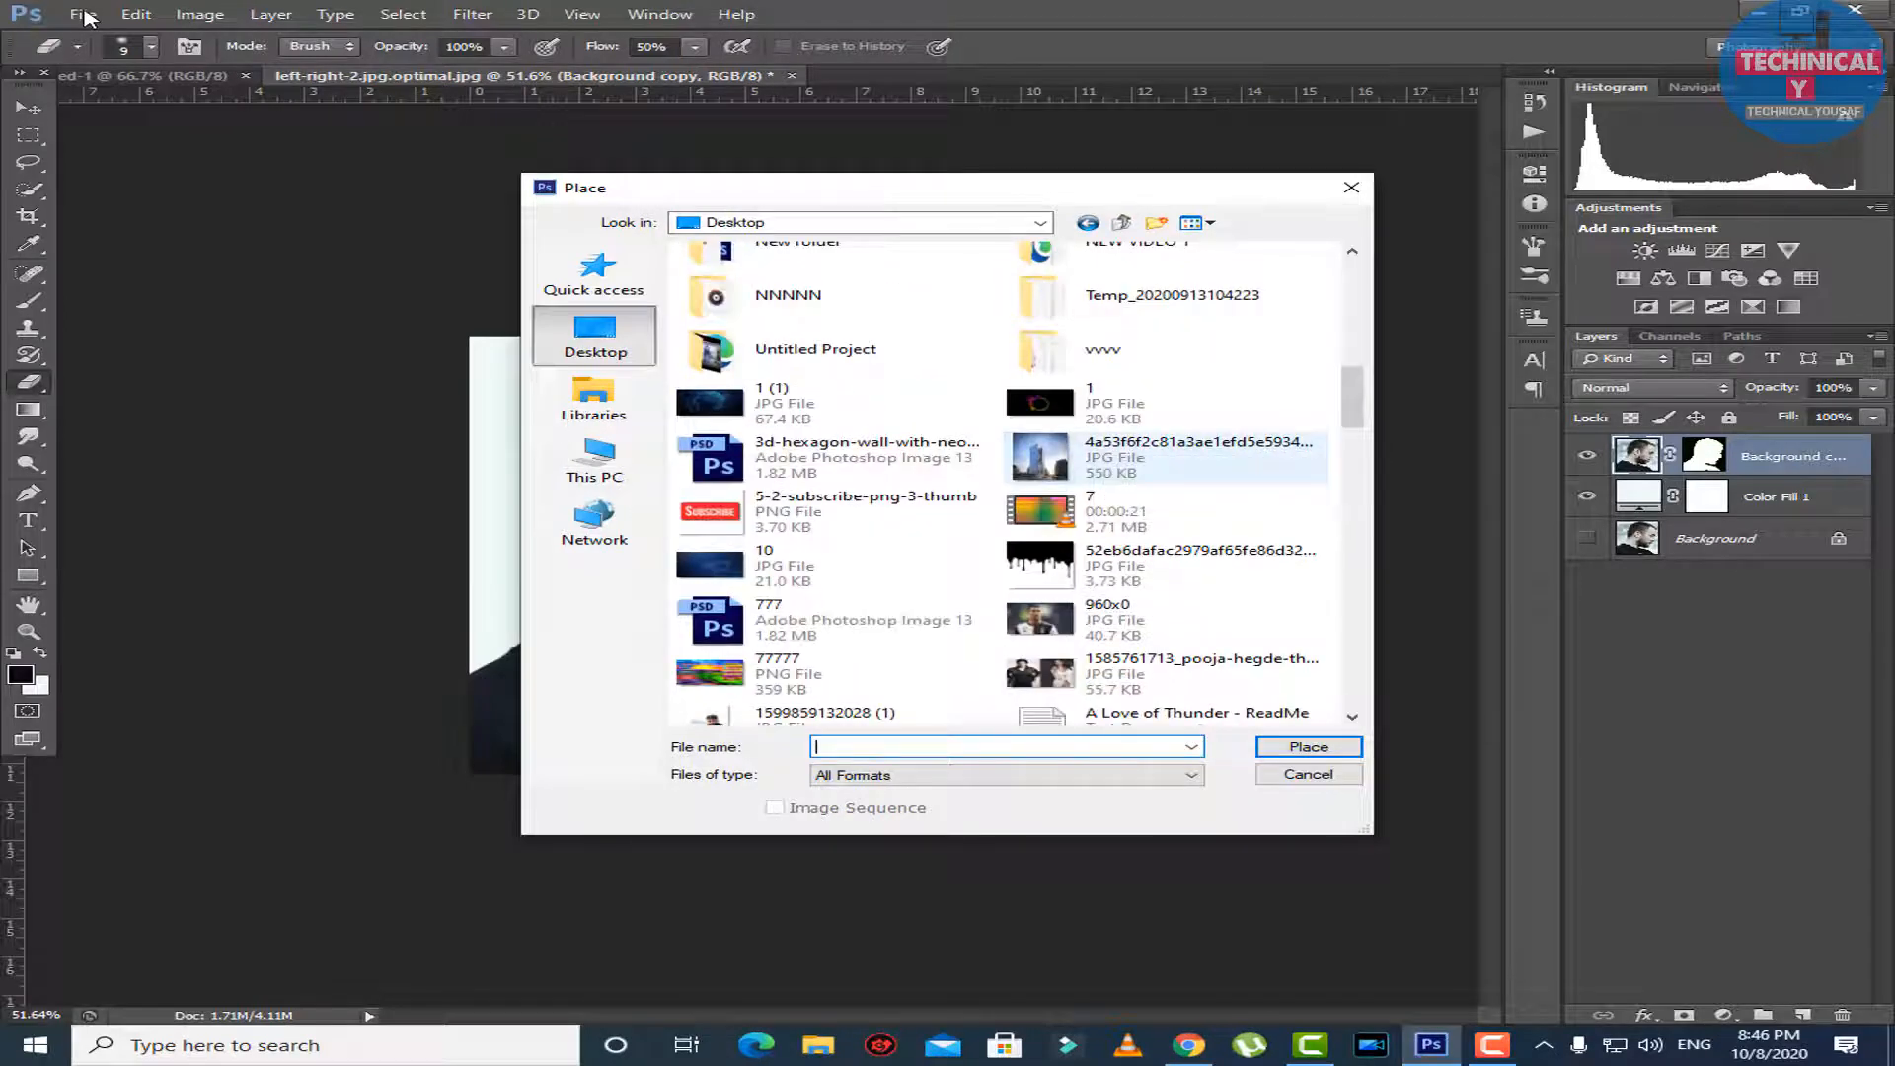
double_click(1066, 457)
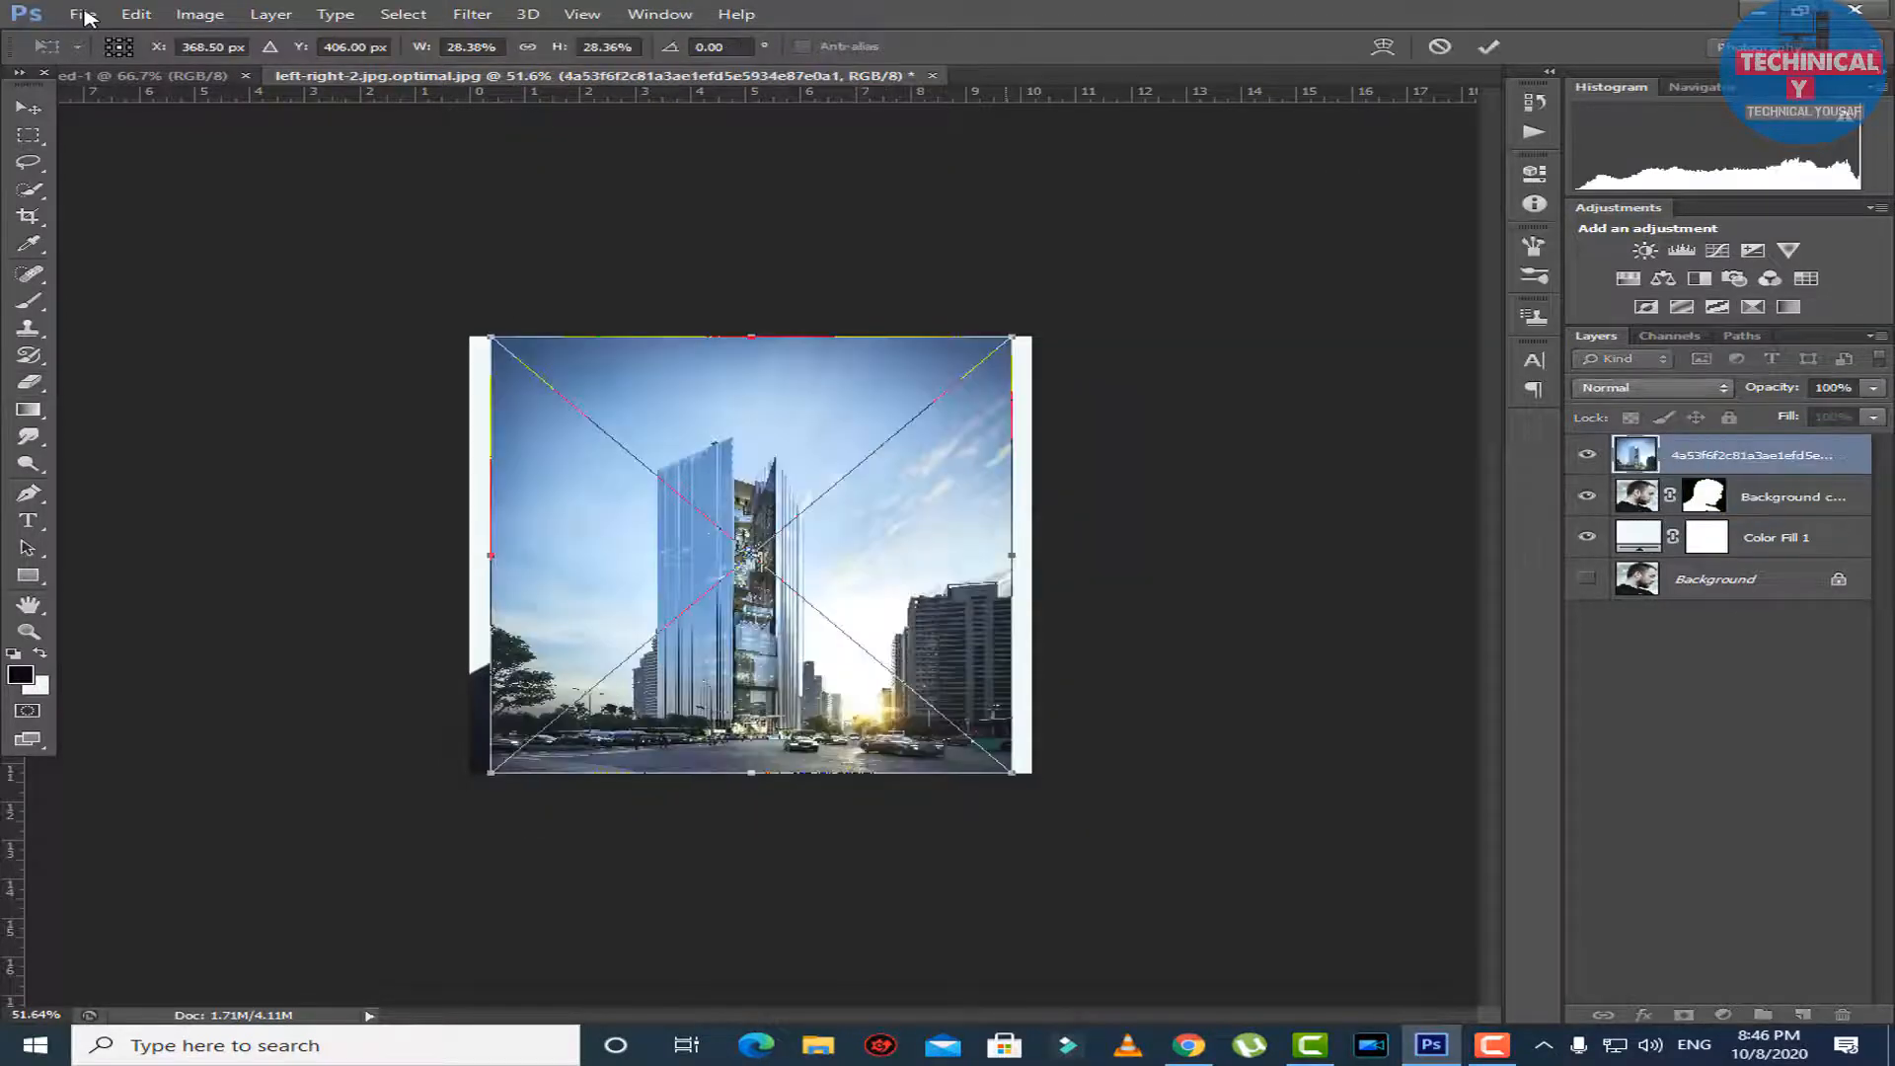
Stretch the placed skyscraper photo to a width of 30.63% so it spans the full canvas, and commit the placement.
drag(1012, 555, 1031, 555)
drag(491, 555, 469, 555)
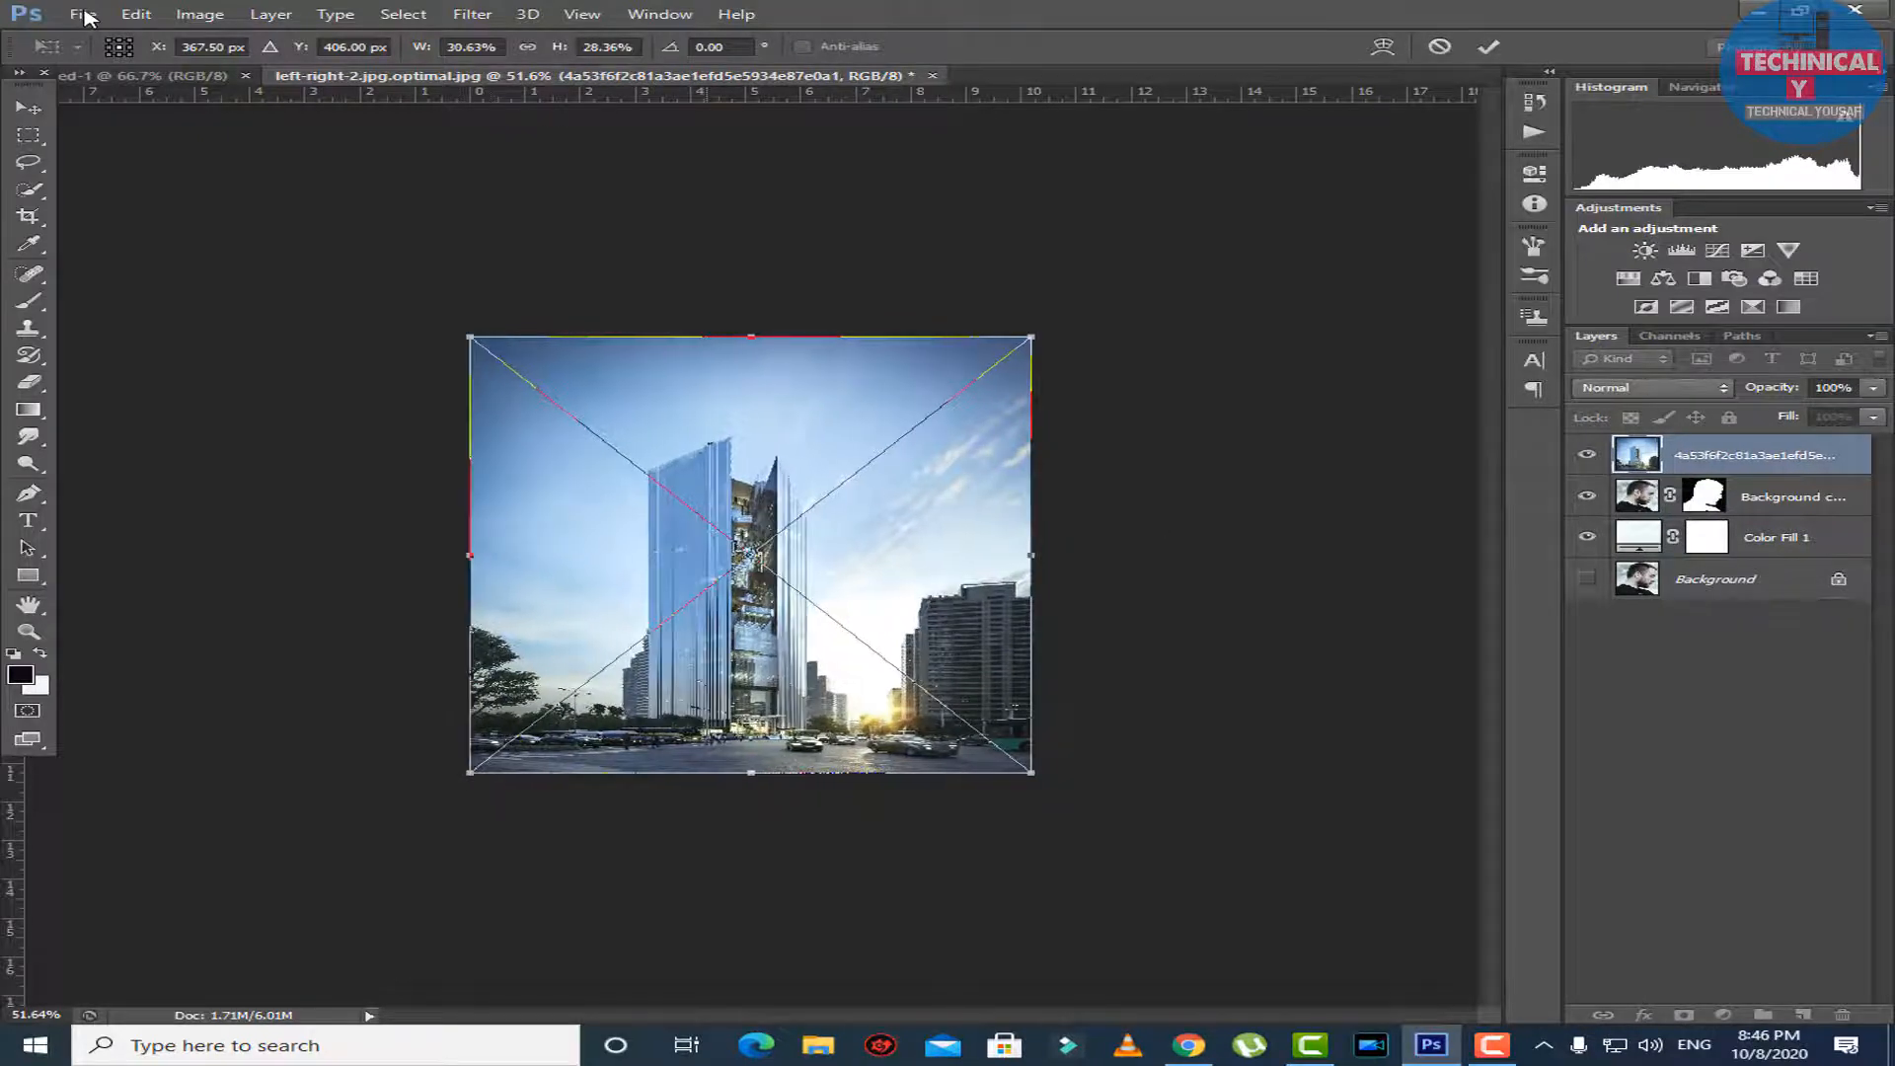
click(752, 337)
click(1489, 46)
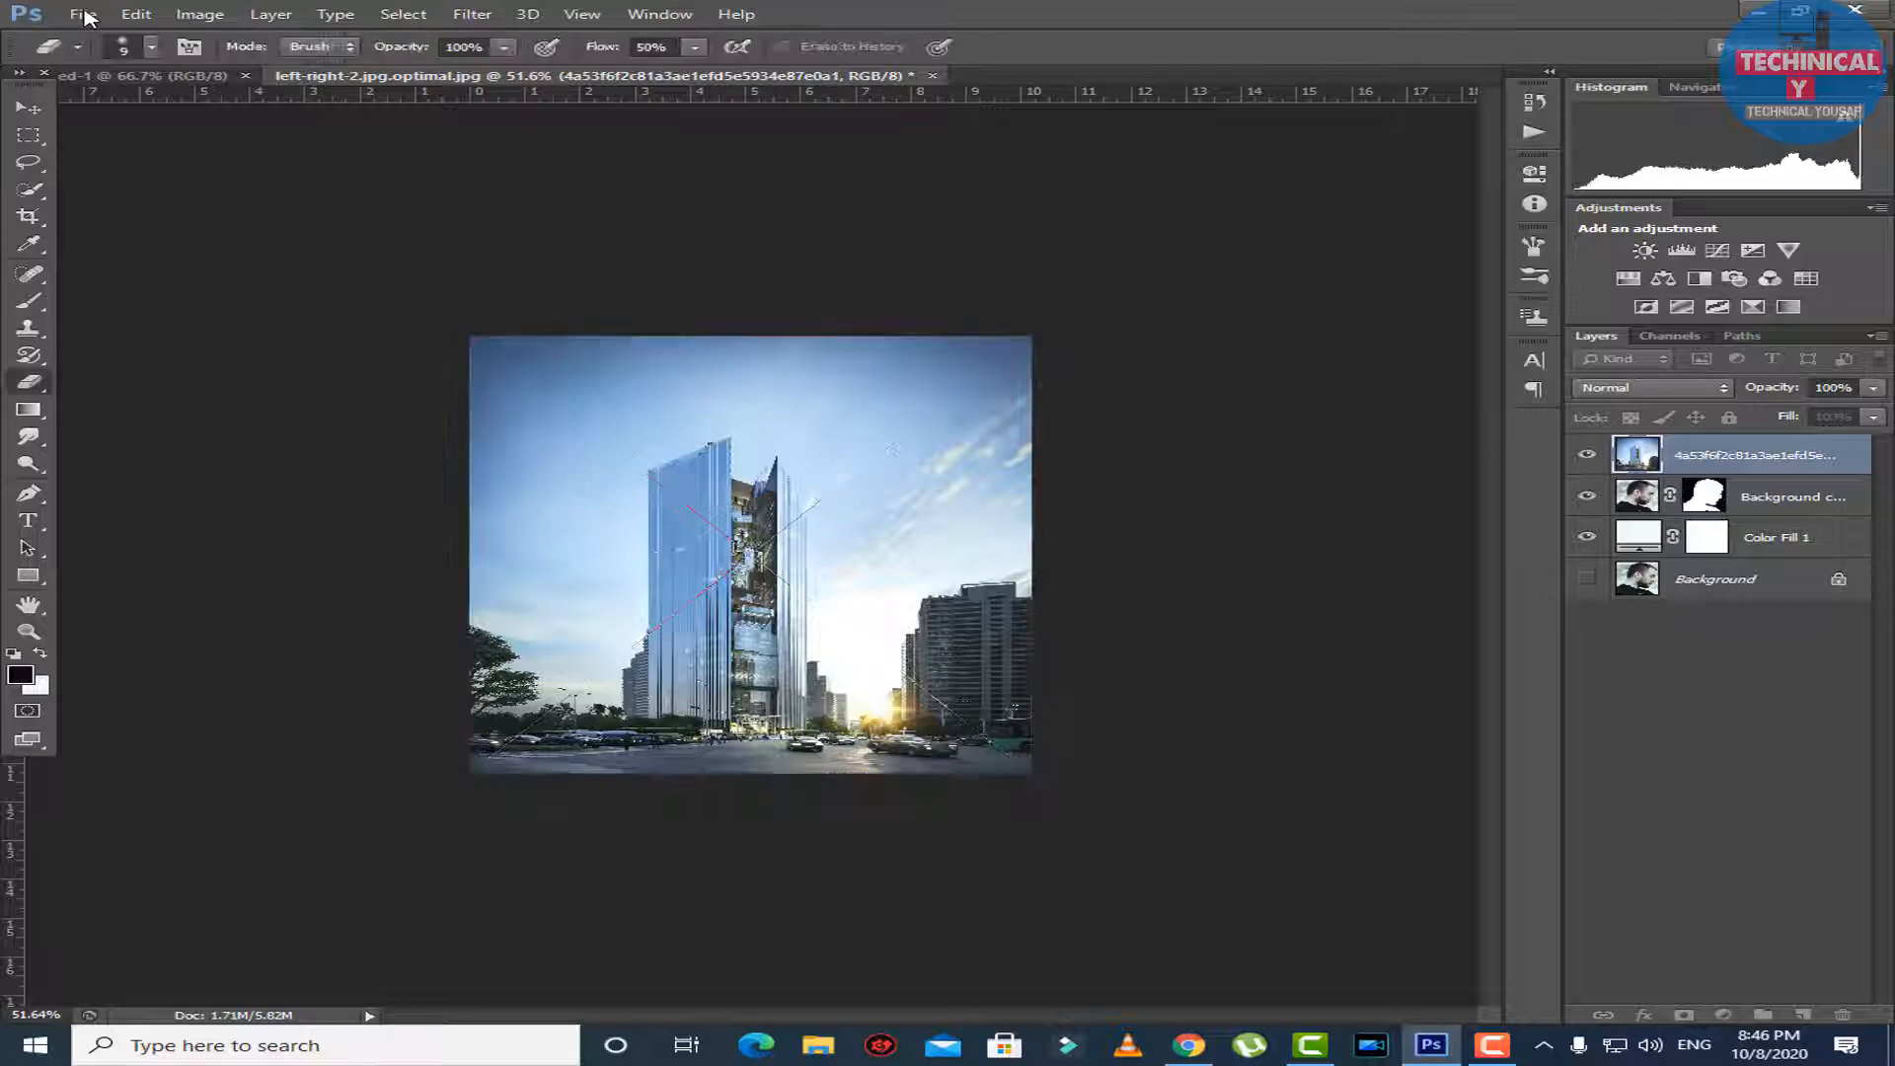
Clip the skyscraper layer to the man's cut-out layer with a clipping mask and add a layer mask to it.
right_click(1661, 455)
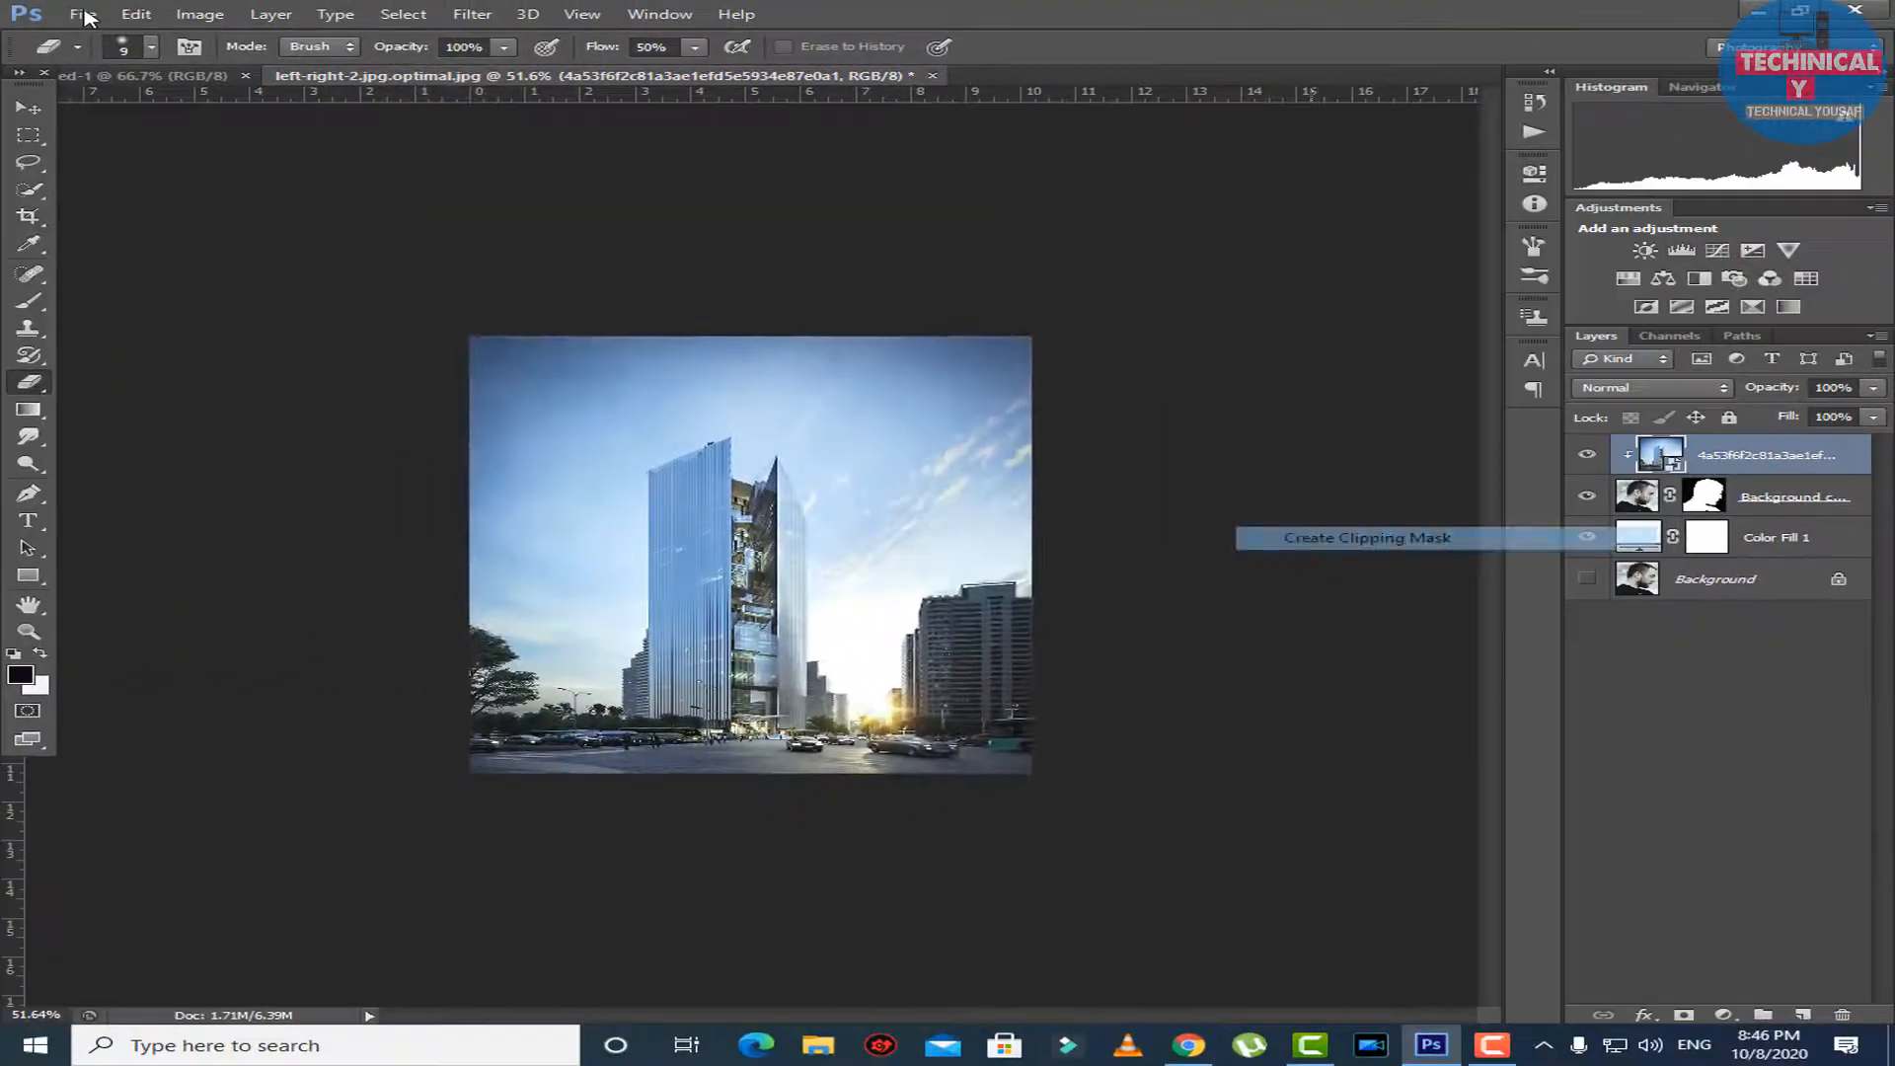
click(1141, 565)
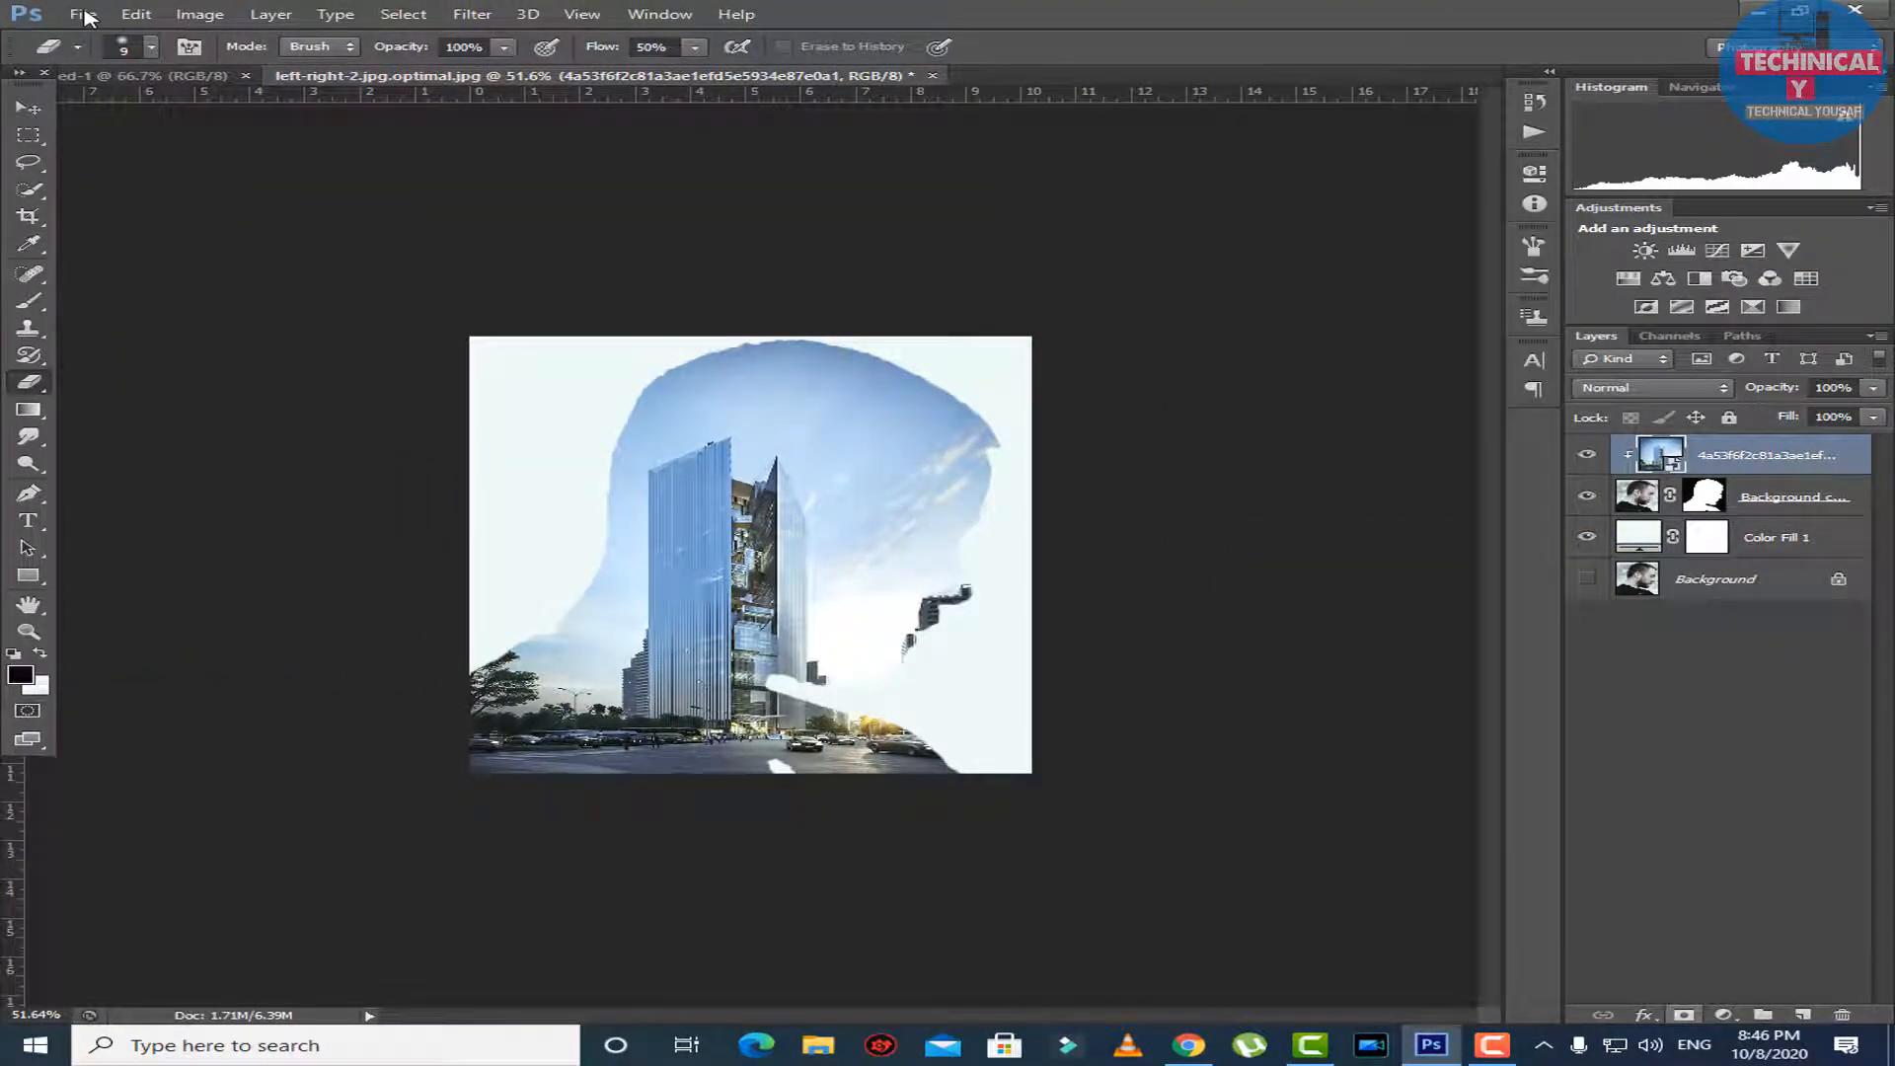
click(1684, 1015)
Paint black on the skyscraper layer's mask with a size 45 Brush to reveal the man's profile from forehead to chin.
scroll(750, 555, up, 5)
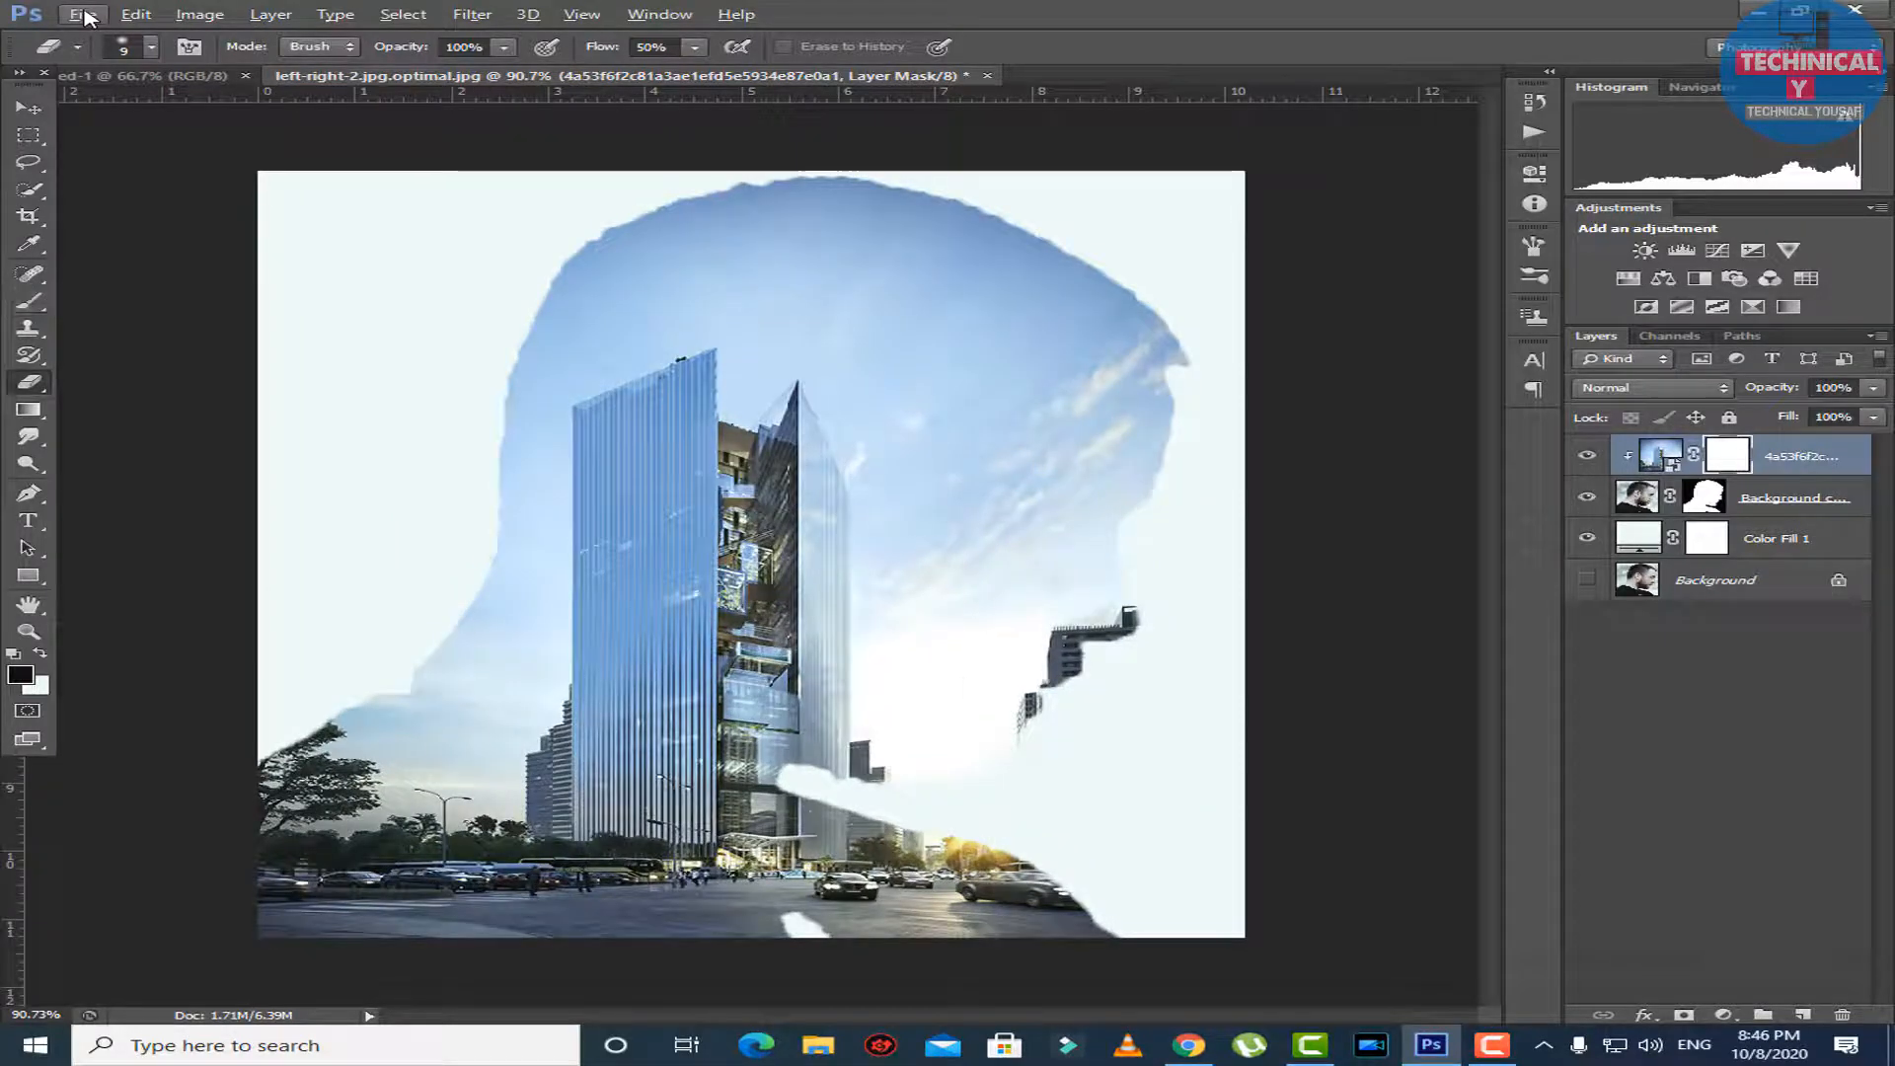
click(28, 301)
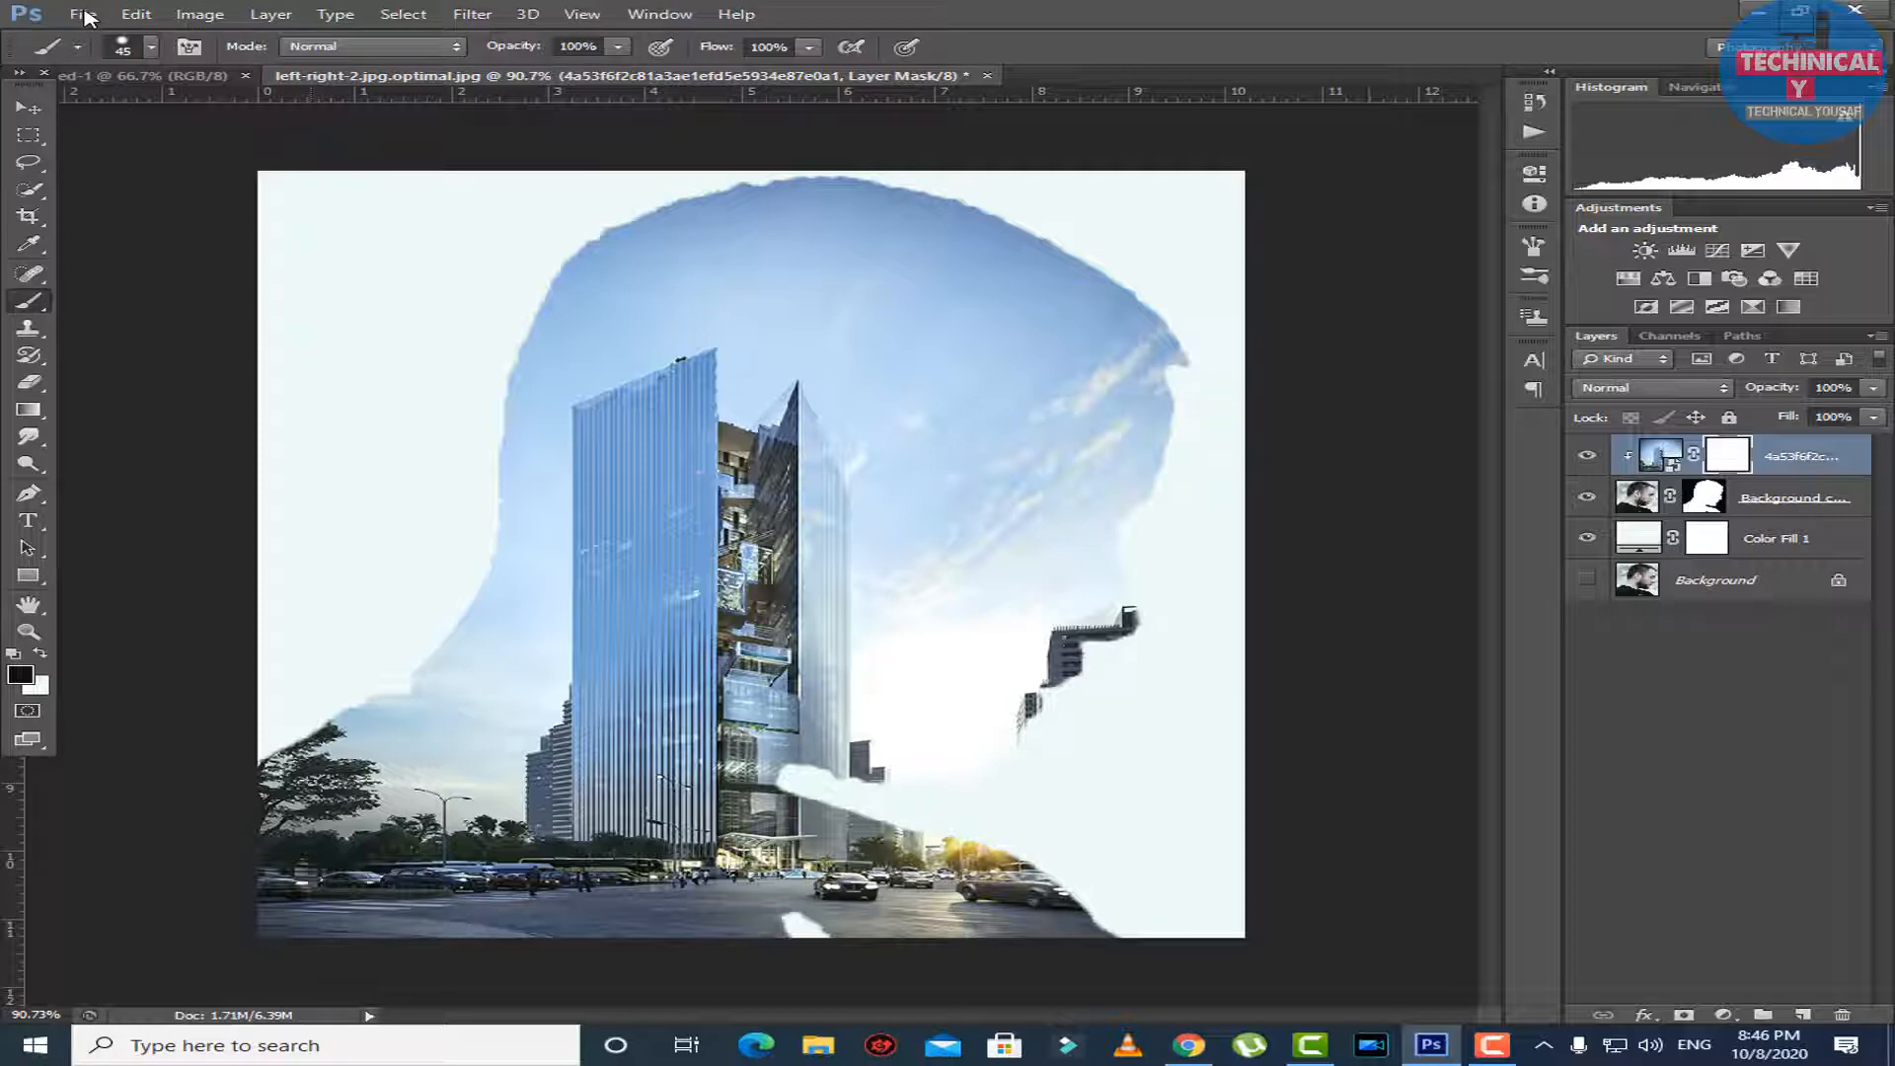
mouse_move(1160, 395)
mouse_down()
mouse_move(1116, 562)
mouse_move(1126, 636)
mouse_move(1101, 631)
mouse_move(975, 761)
mouse_move(1095, 593)
mouse_move(1140, 323)
mouse_move(1049, 647)
mouse_move(969, 765)
mouse_move(972, 745)
mouse_move(953, 757)
mouse_move(995, 705)
mouse_move(1135, 301)
mouse_move(1037, 518)
mouse_move(992, 706)
mouse_move(958, 765)
mouse_move(938, 760)
mouse_move(1104, 291)
mouse_up()
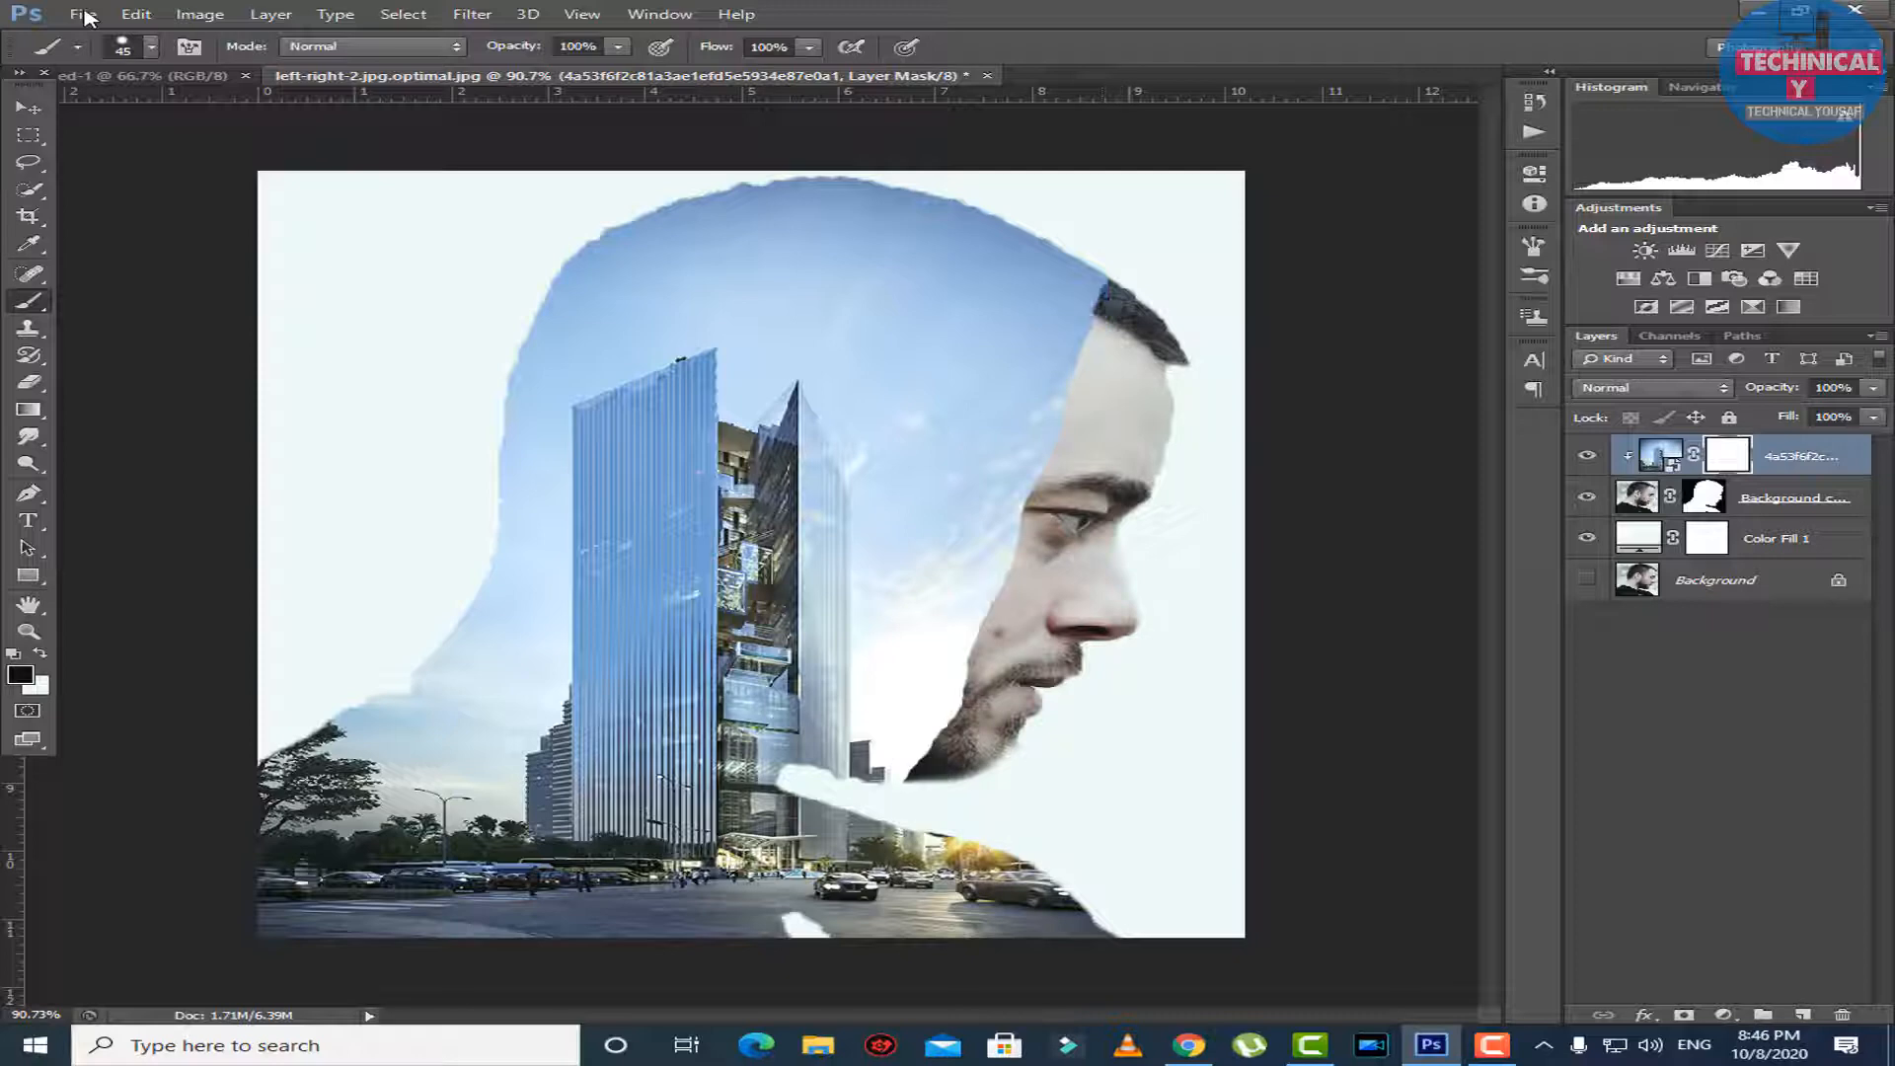
Refine the mask painting to reveal more of the man's cheek and the beard along his jaw.
mouse_move(1037, 450)
mouse_down()
mouse_move(878, 839)
mouse_move(928, 686)
mouse_move(1115, 405)
mouse_move(1135, 311)
mouse_move(1150, 489)
mouse_up()
key(ctrl+z)
mouse_move(1027, 642)
mouse_down()
mouse_move(987, 751)
mouse_move(918, 760)
mouse_move(1047, 602)
mouse_move(1066, 464)
mouse_move(953, 691)
mouse_move(849, 770)
mouse_move(948, 780)
mouse_up()
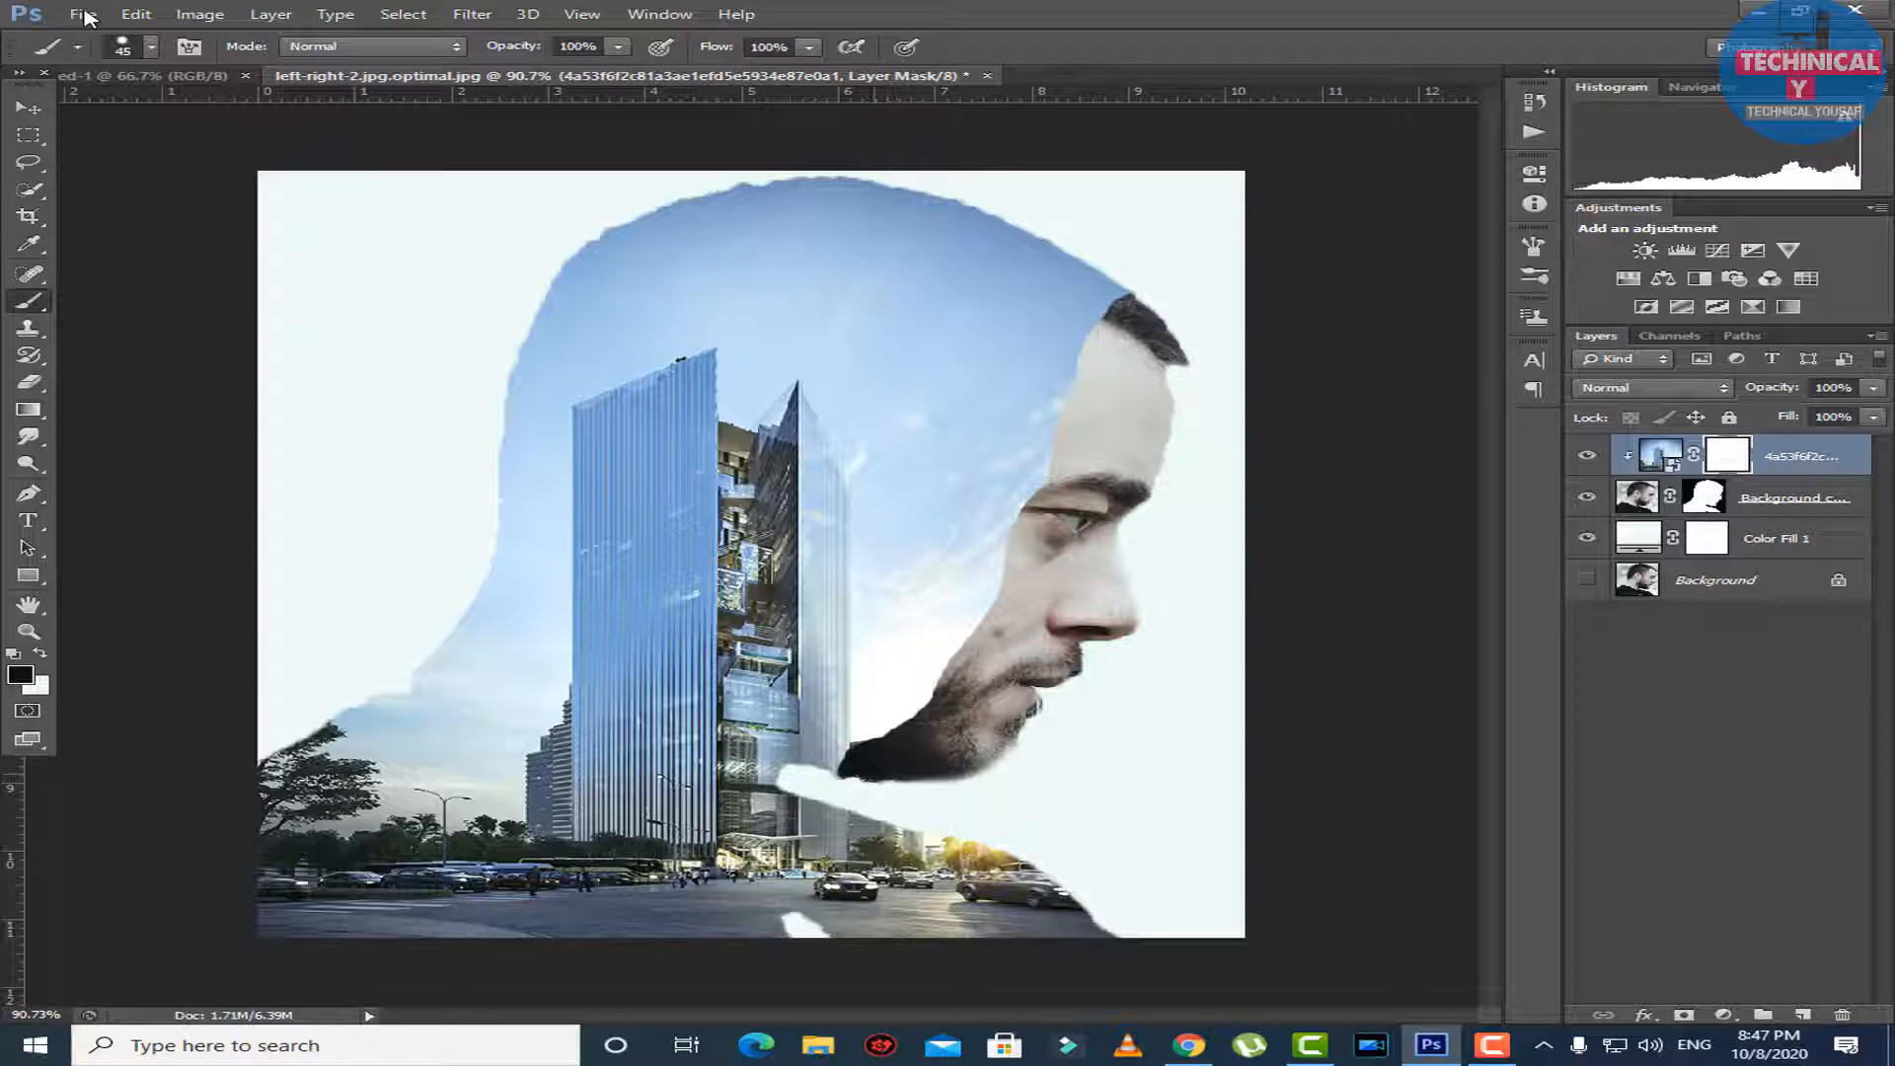
mouse_move(1003, 614)
mouse_down()
mouse_move(1017, 564)
mouse_move(979, 632)
mouse_up()
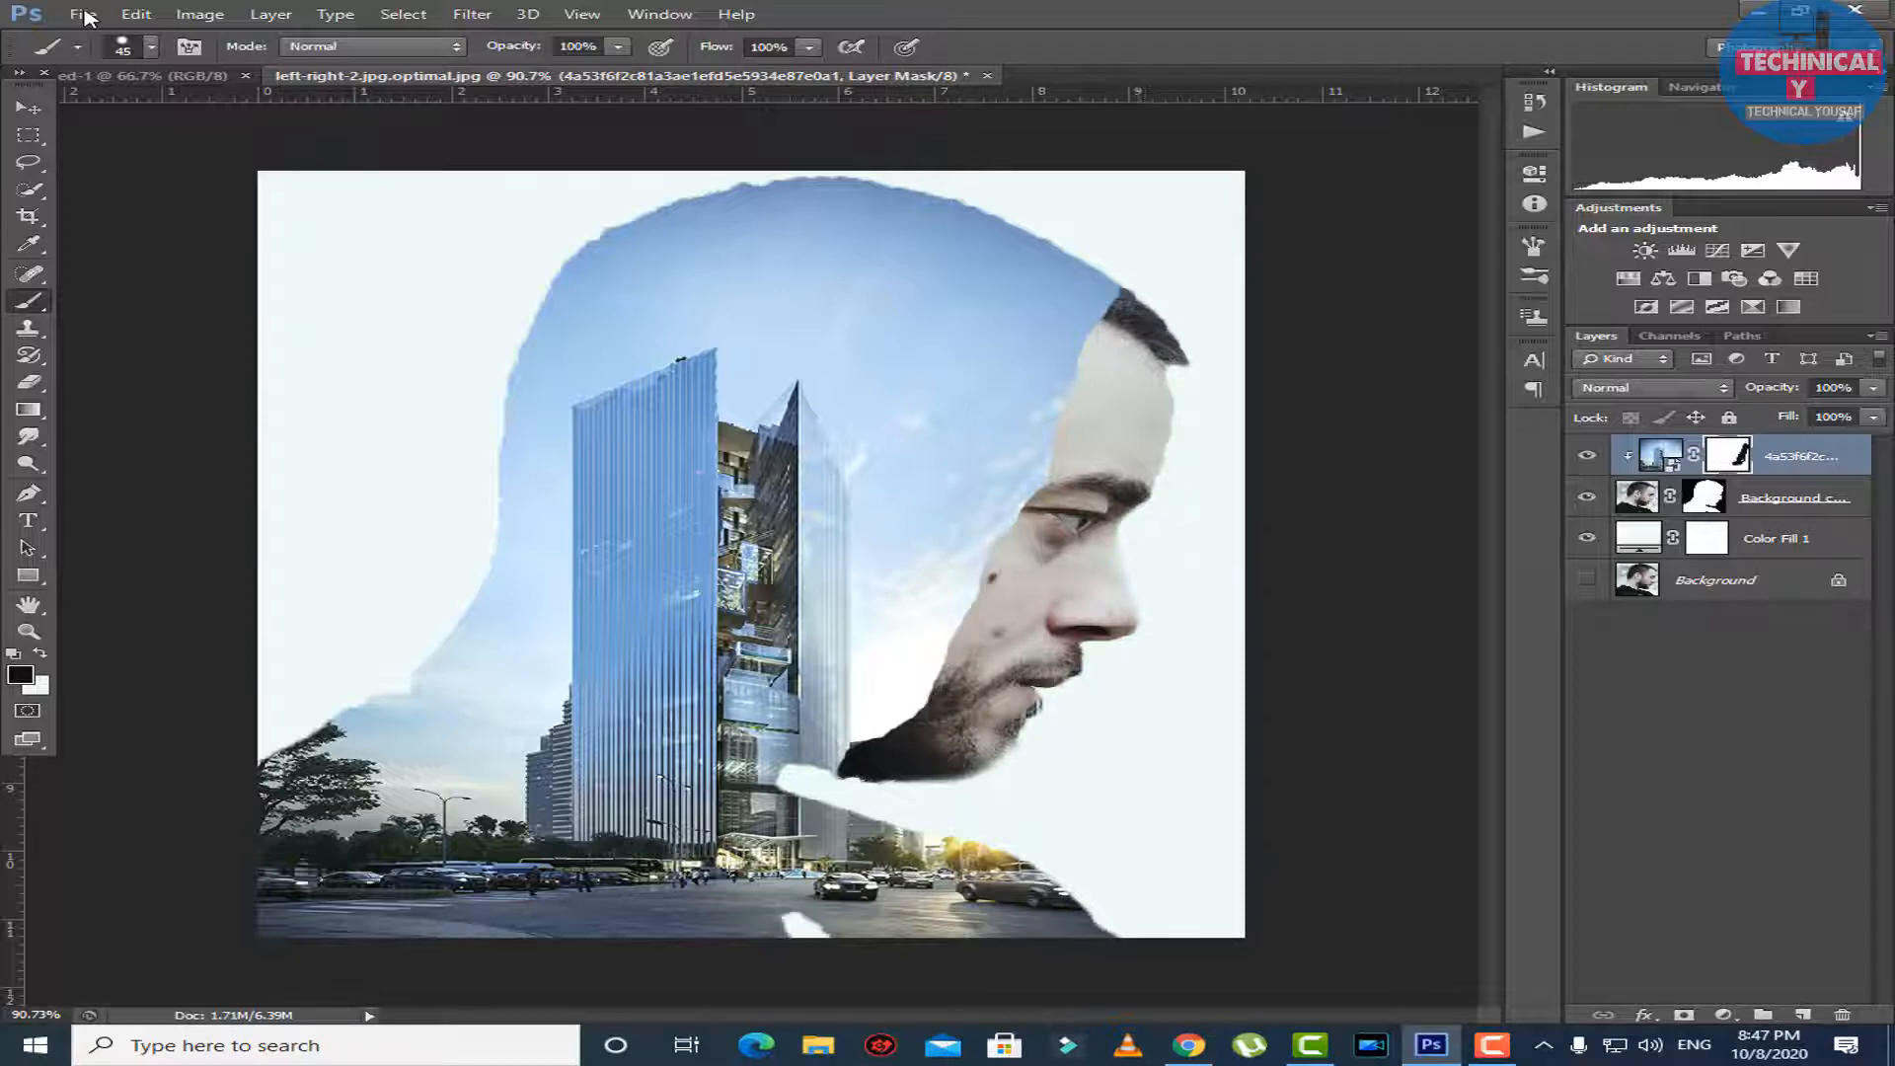
Set the skyscraper layer's blend mode to Screen so the man's head blends through the building.
scroll(89, 18, down, 1)
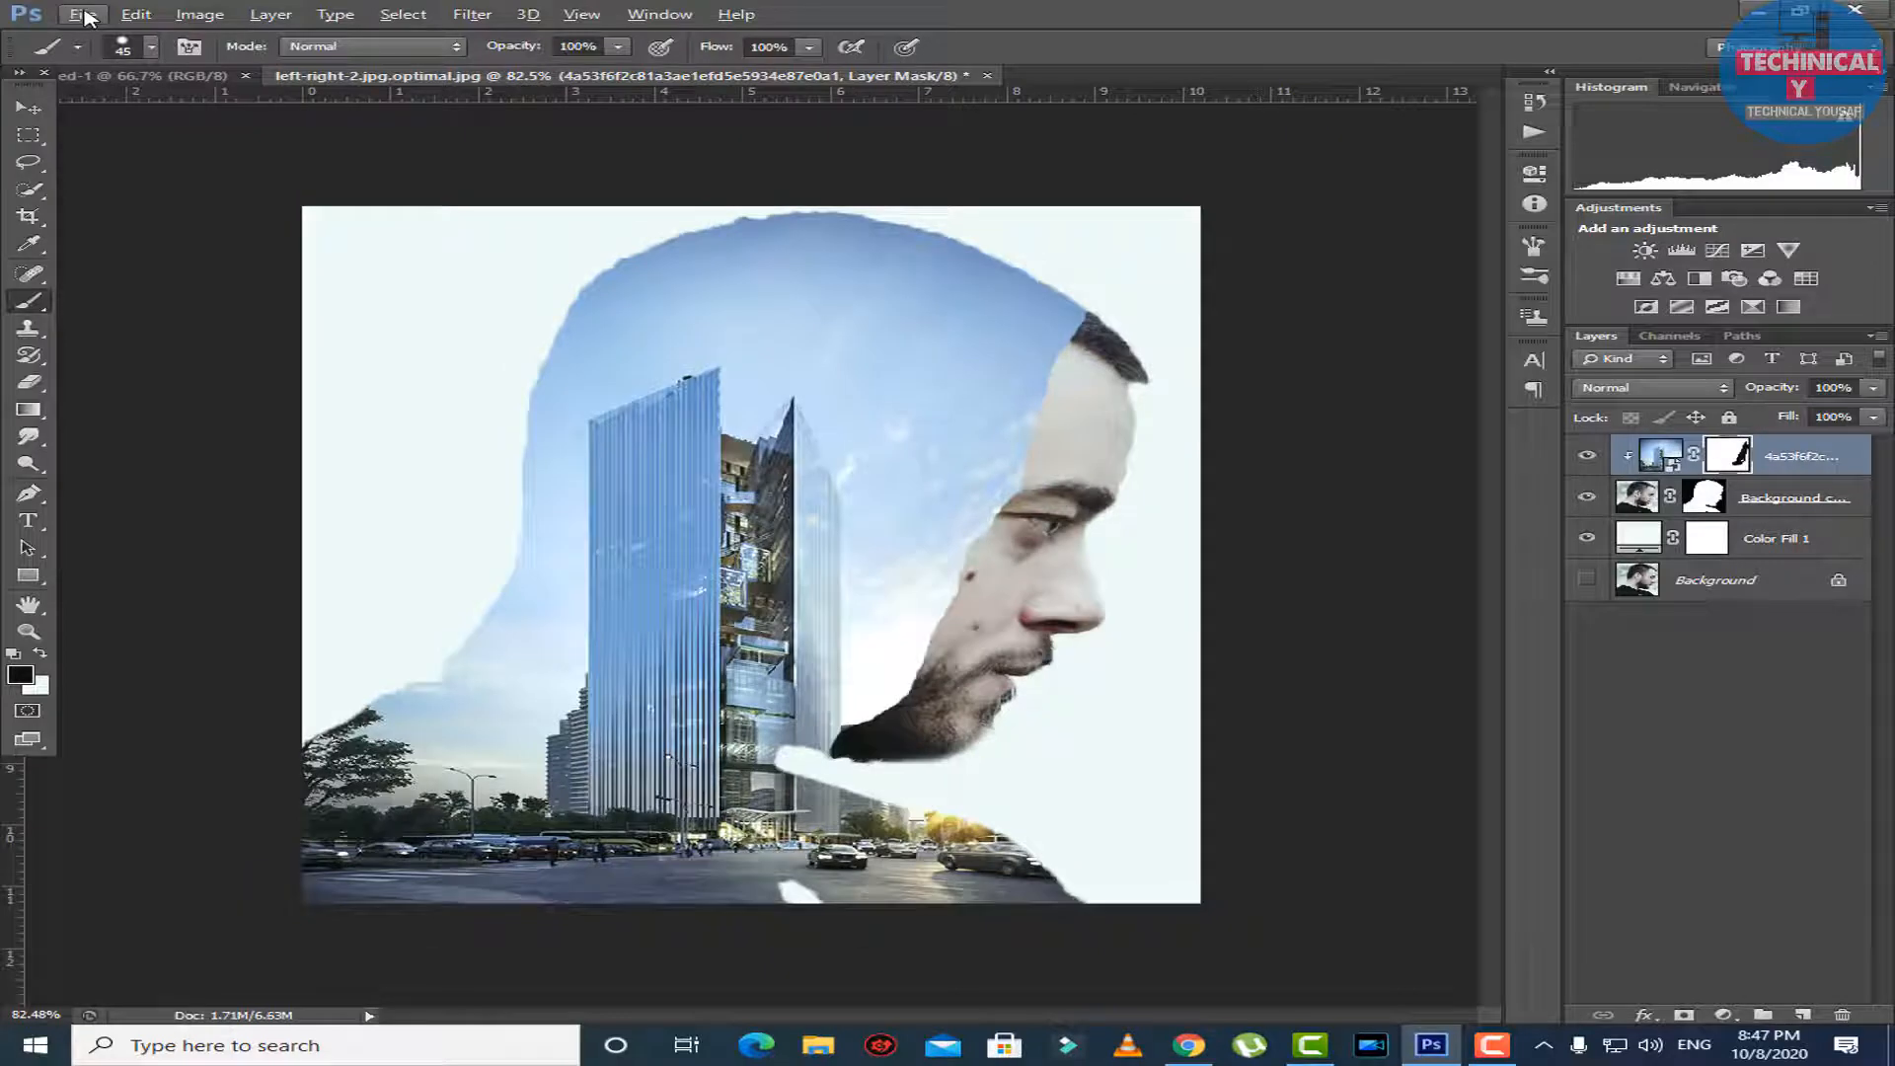
click(1657, 388)
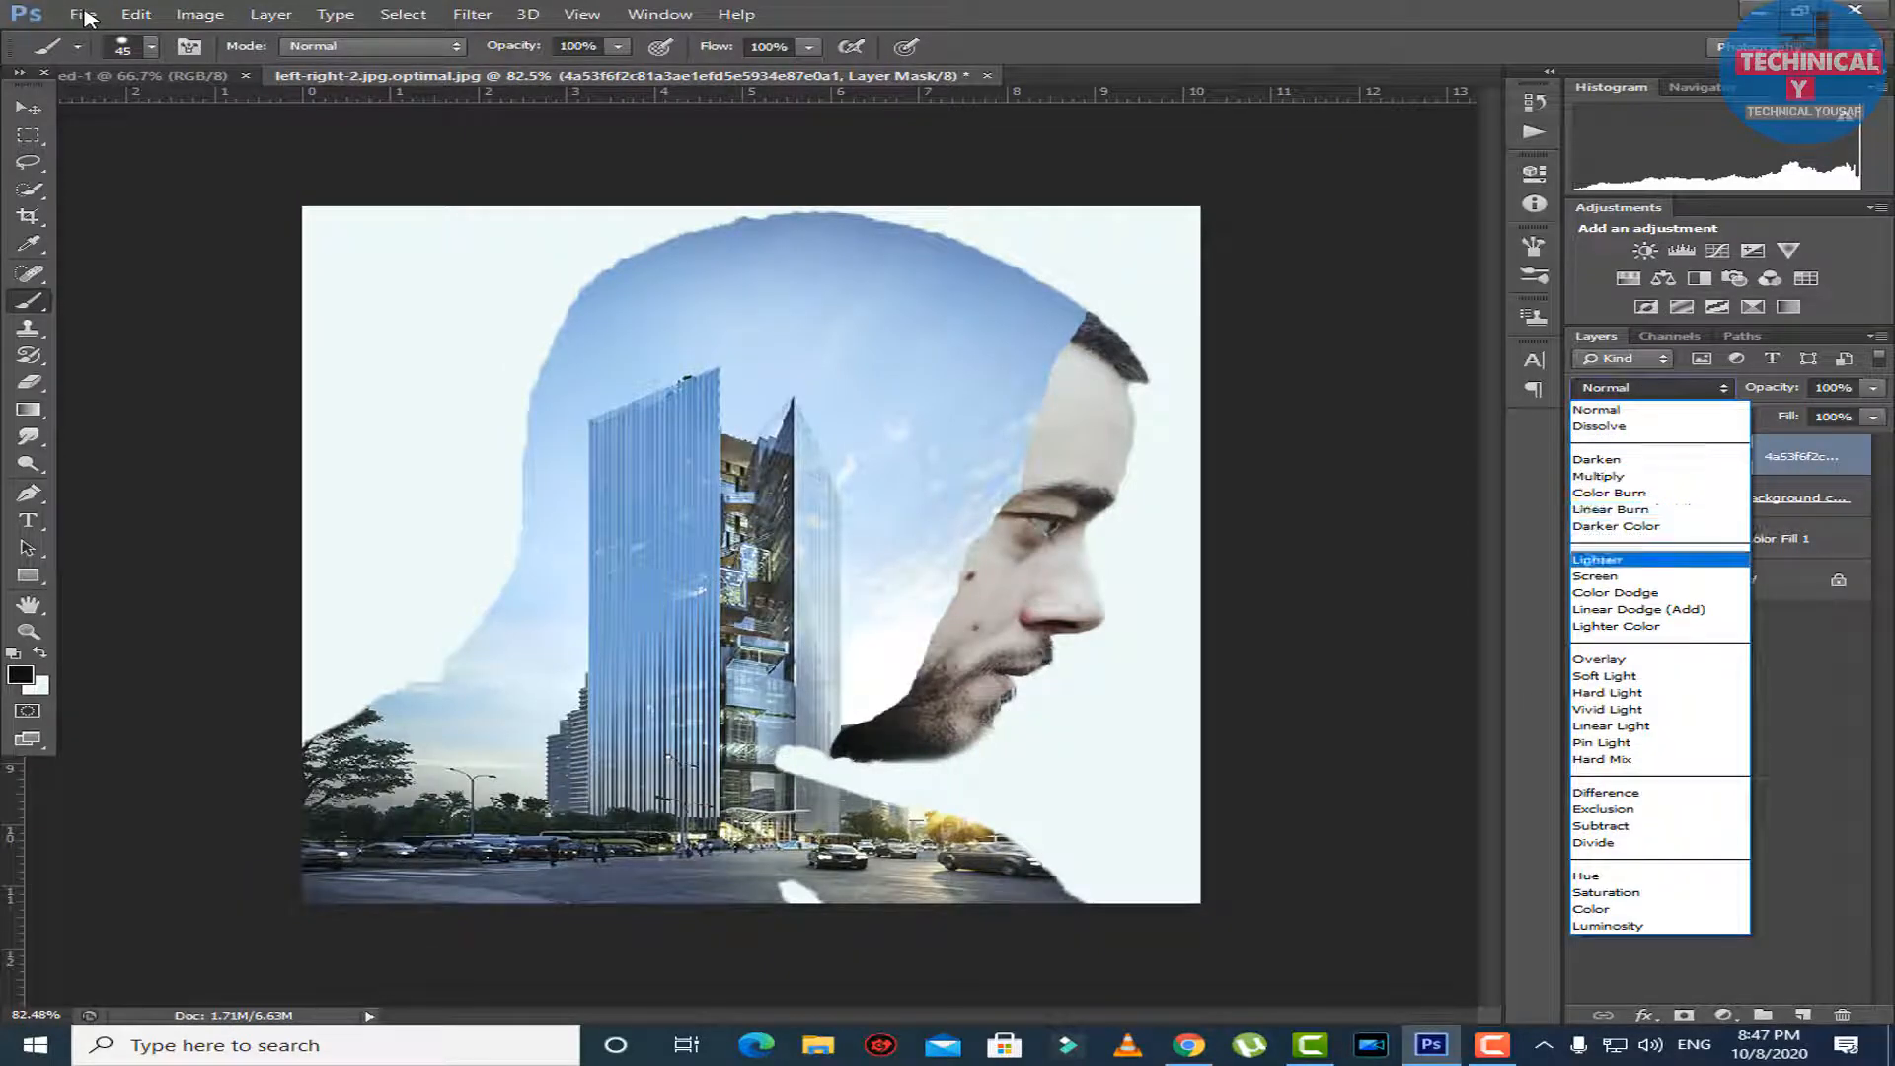
click(1594, 576)
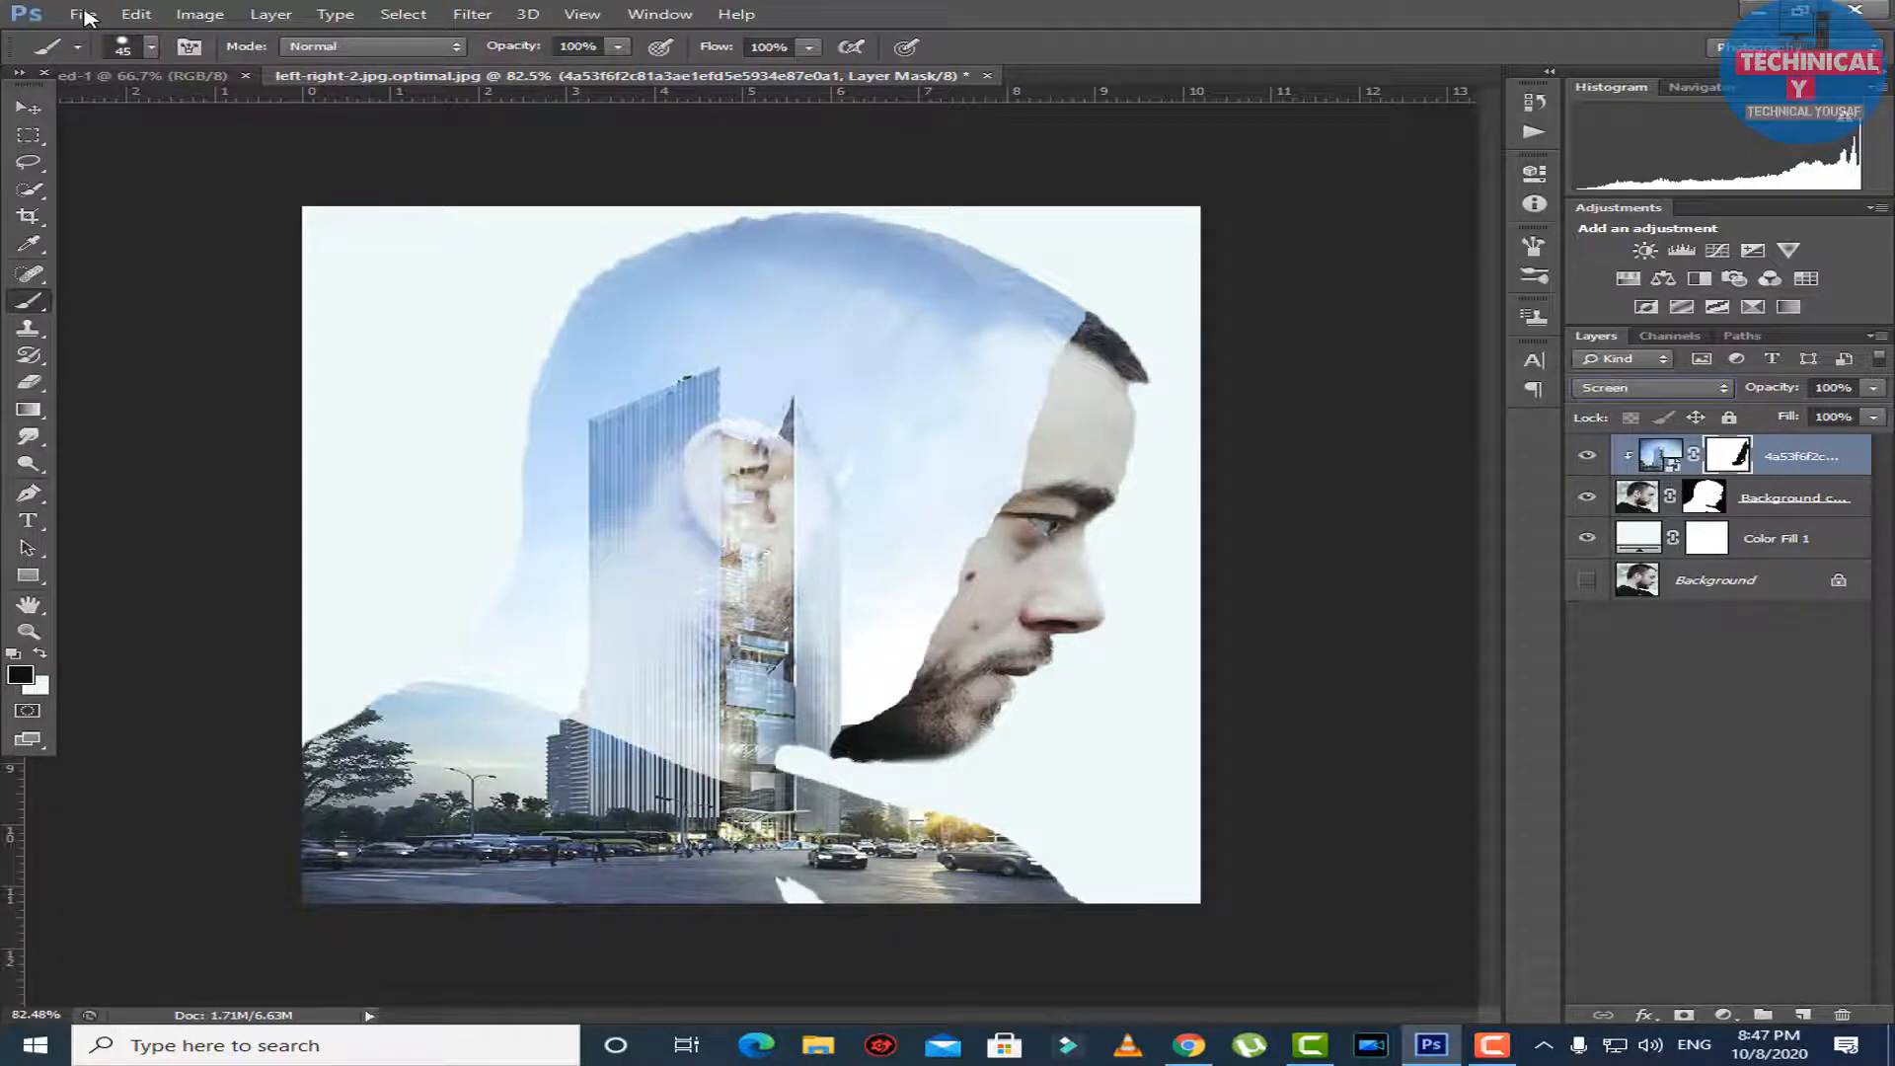
key(ctrl+0)
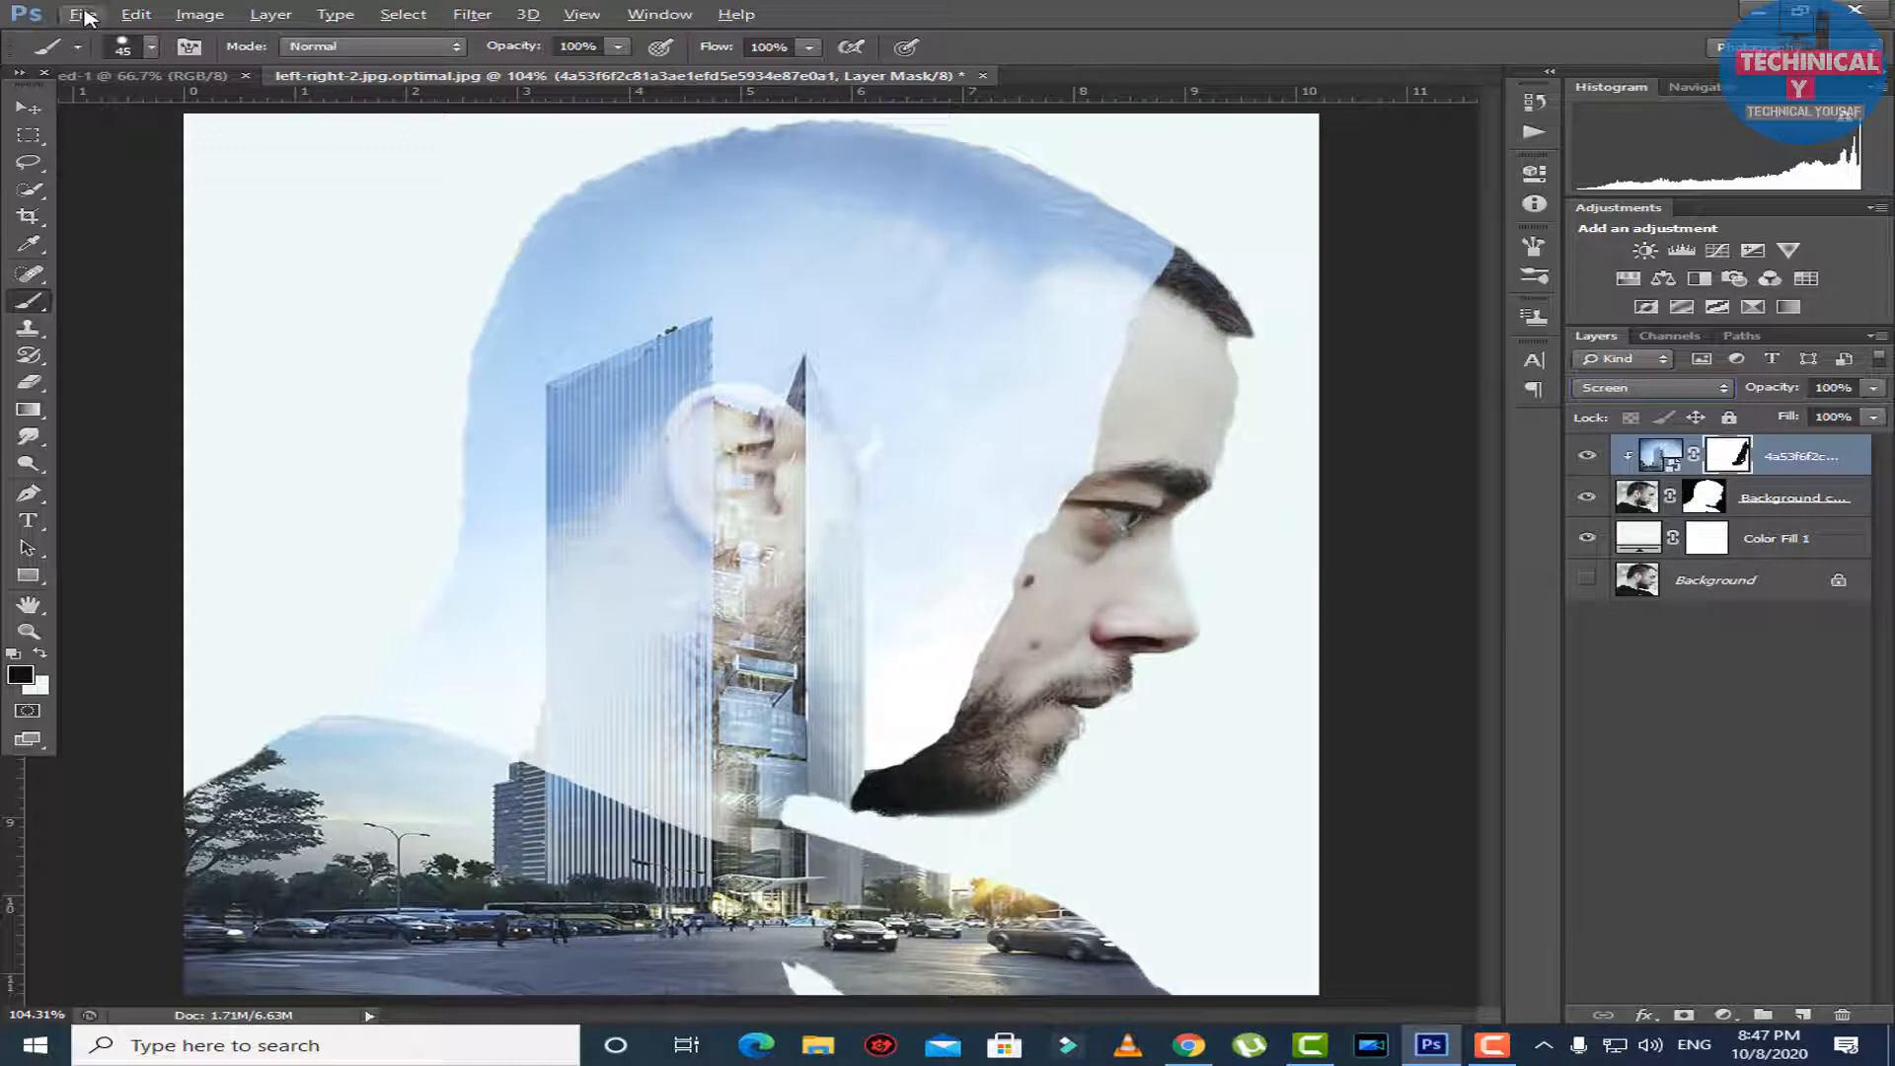
Try to reposition the skyscraper layer within the man's head using Free Transform.
key(v)
key(ctrl+minus)
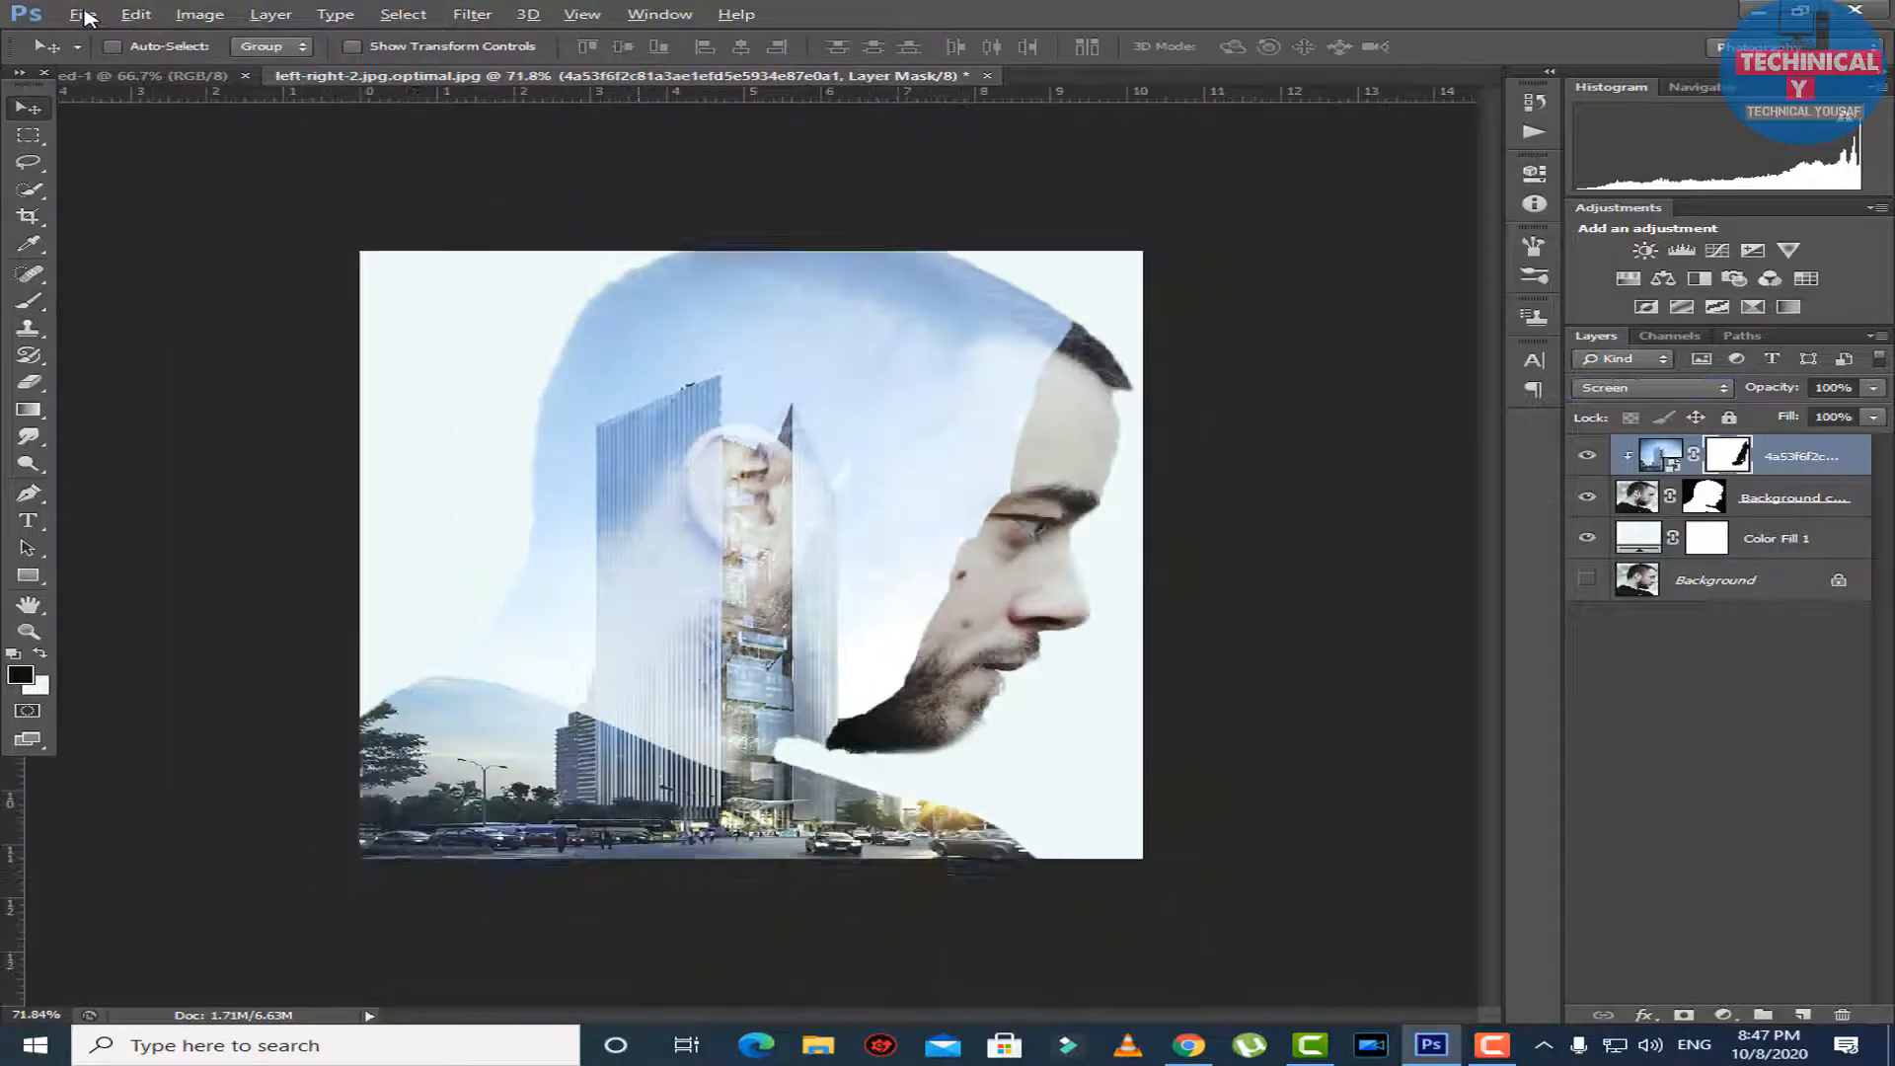
key(ctrl+t)
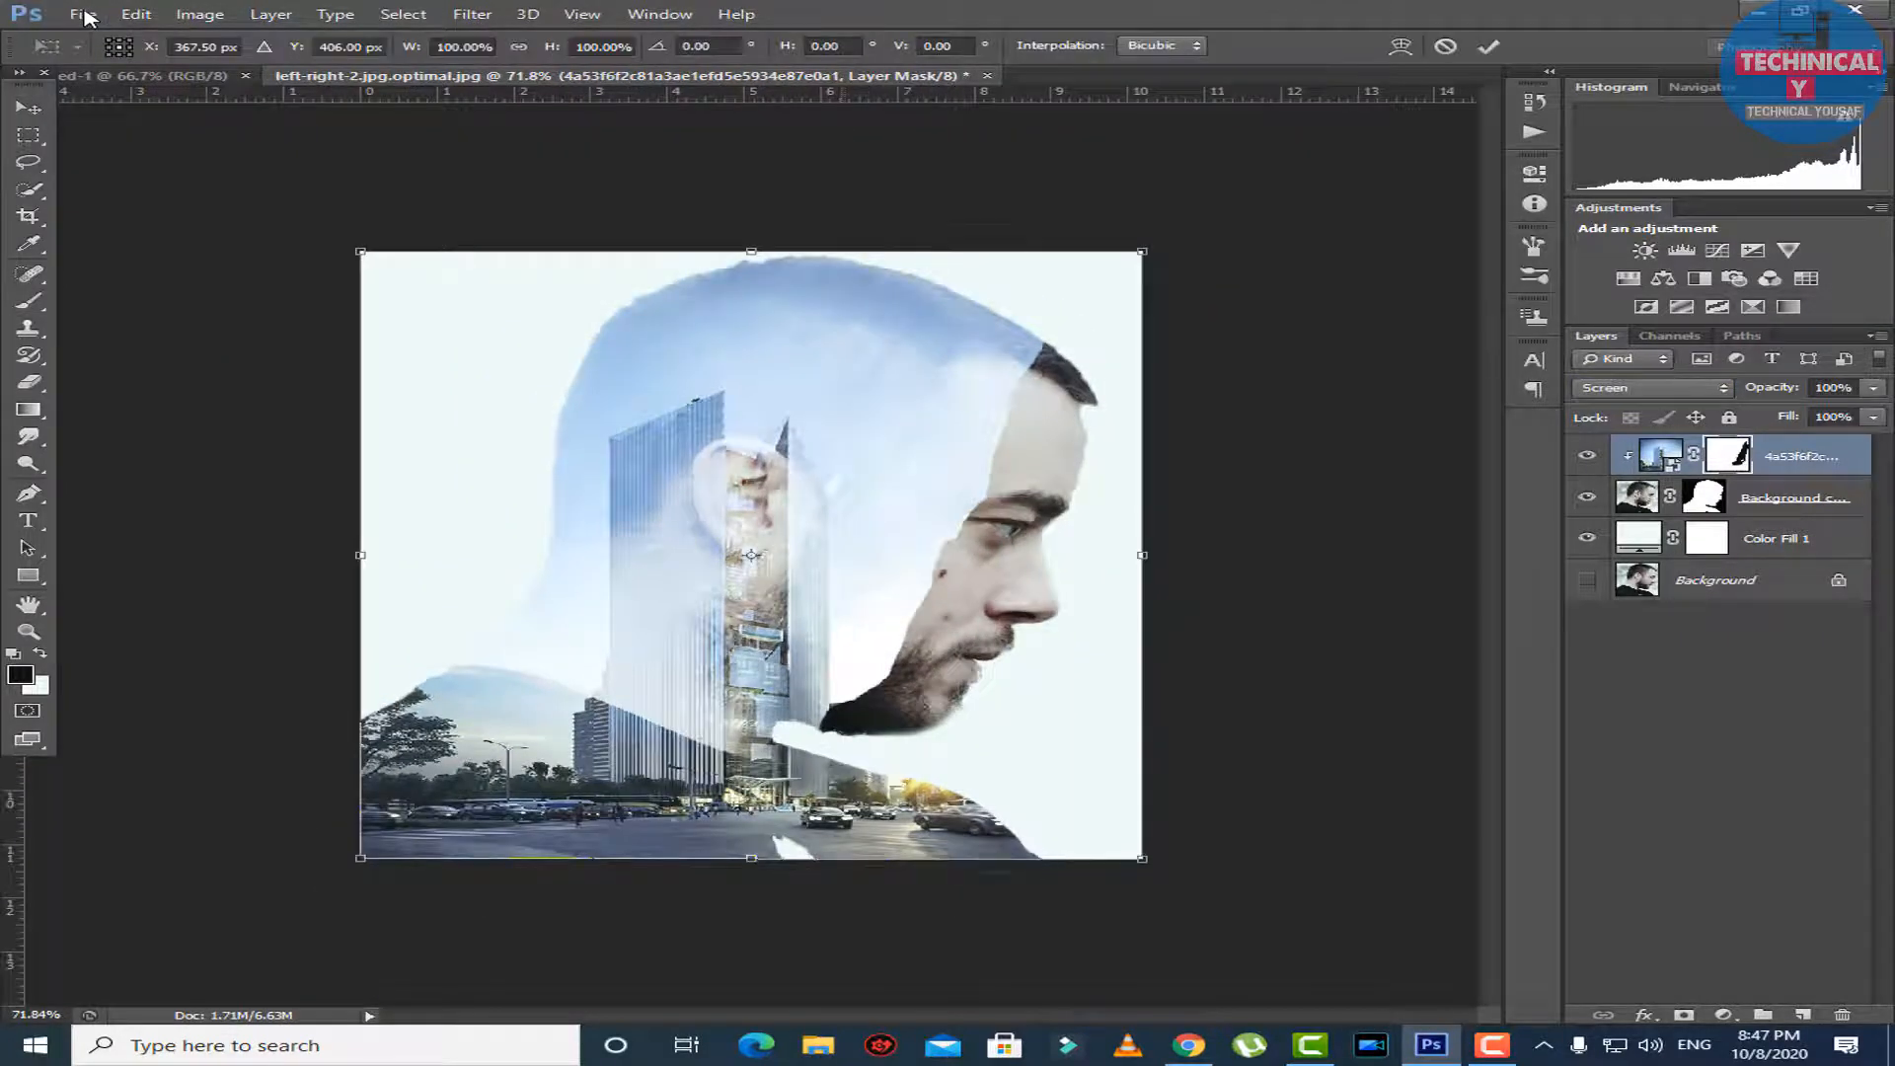
drag(847, 484, 835, 446)
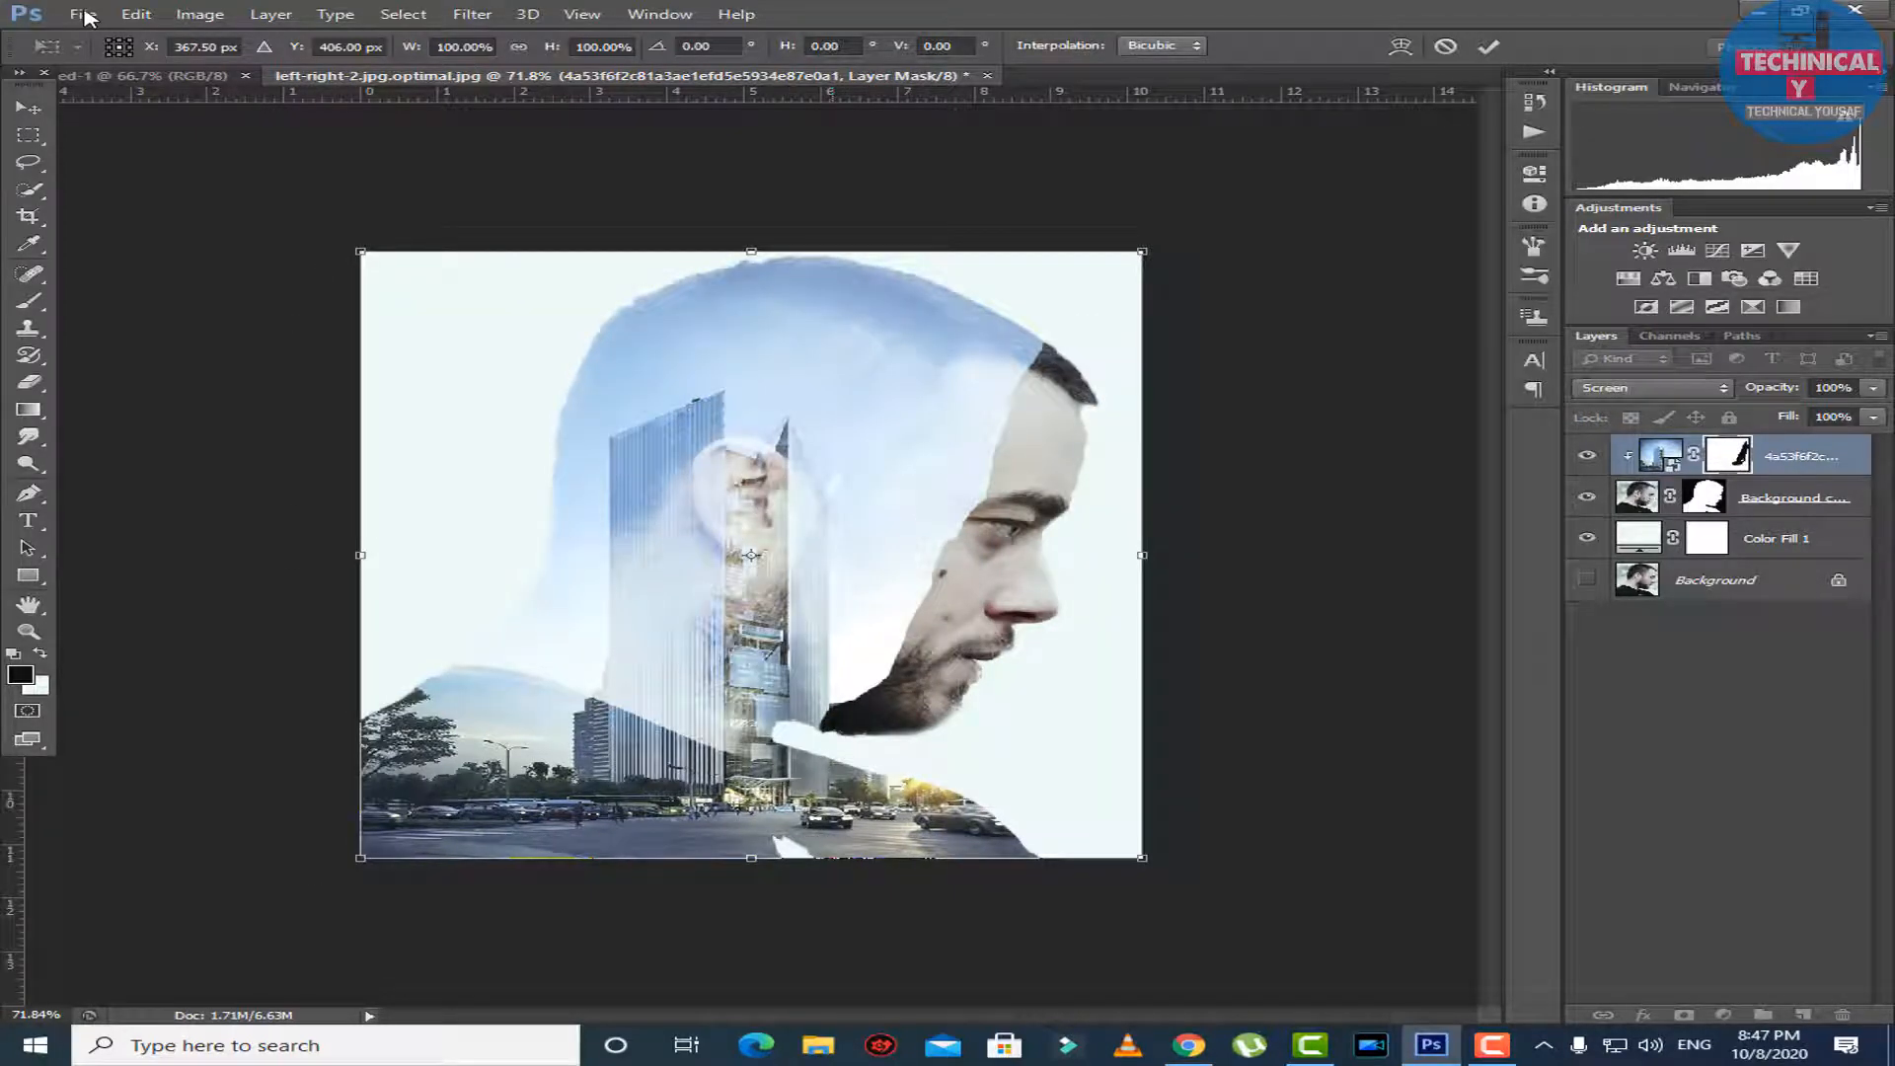
key(Return)
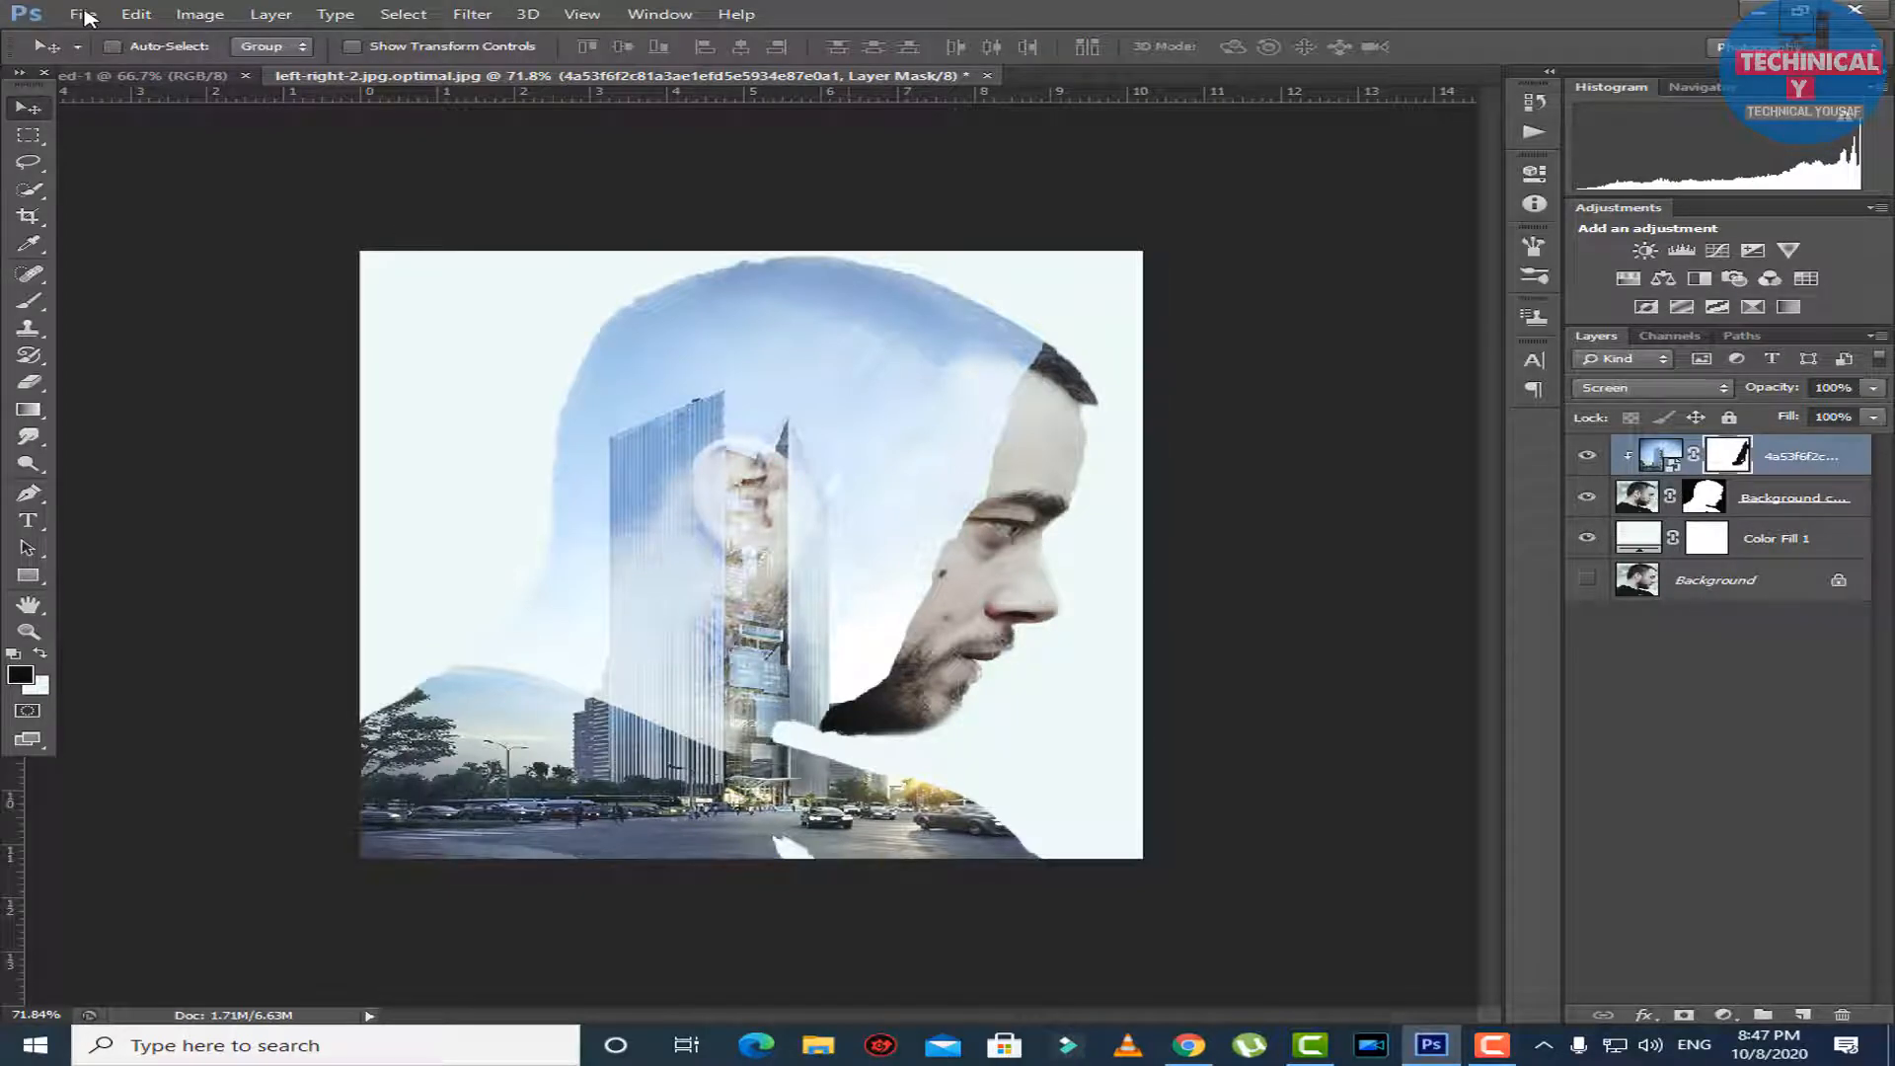
Touch up the skyscraper layer's mask along the man's beard and jaw with a size 30 black Brush.
key(e)
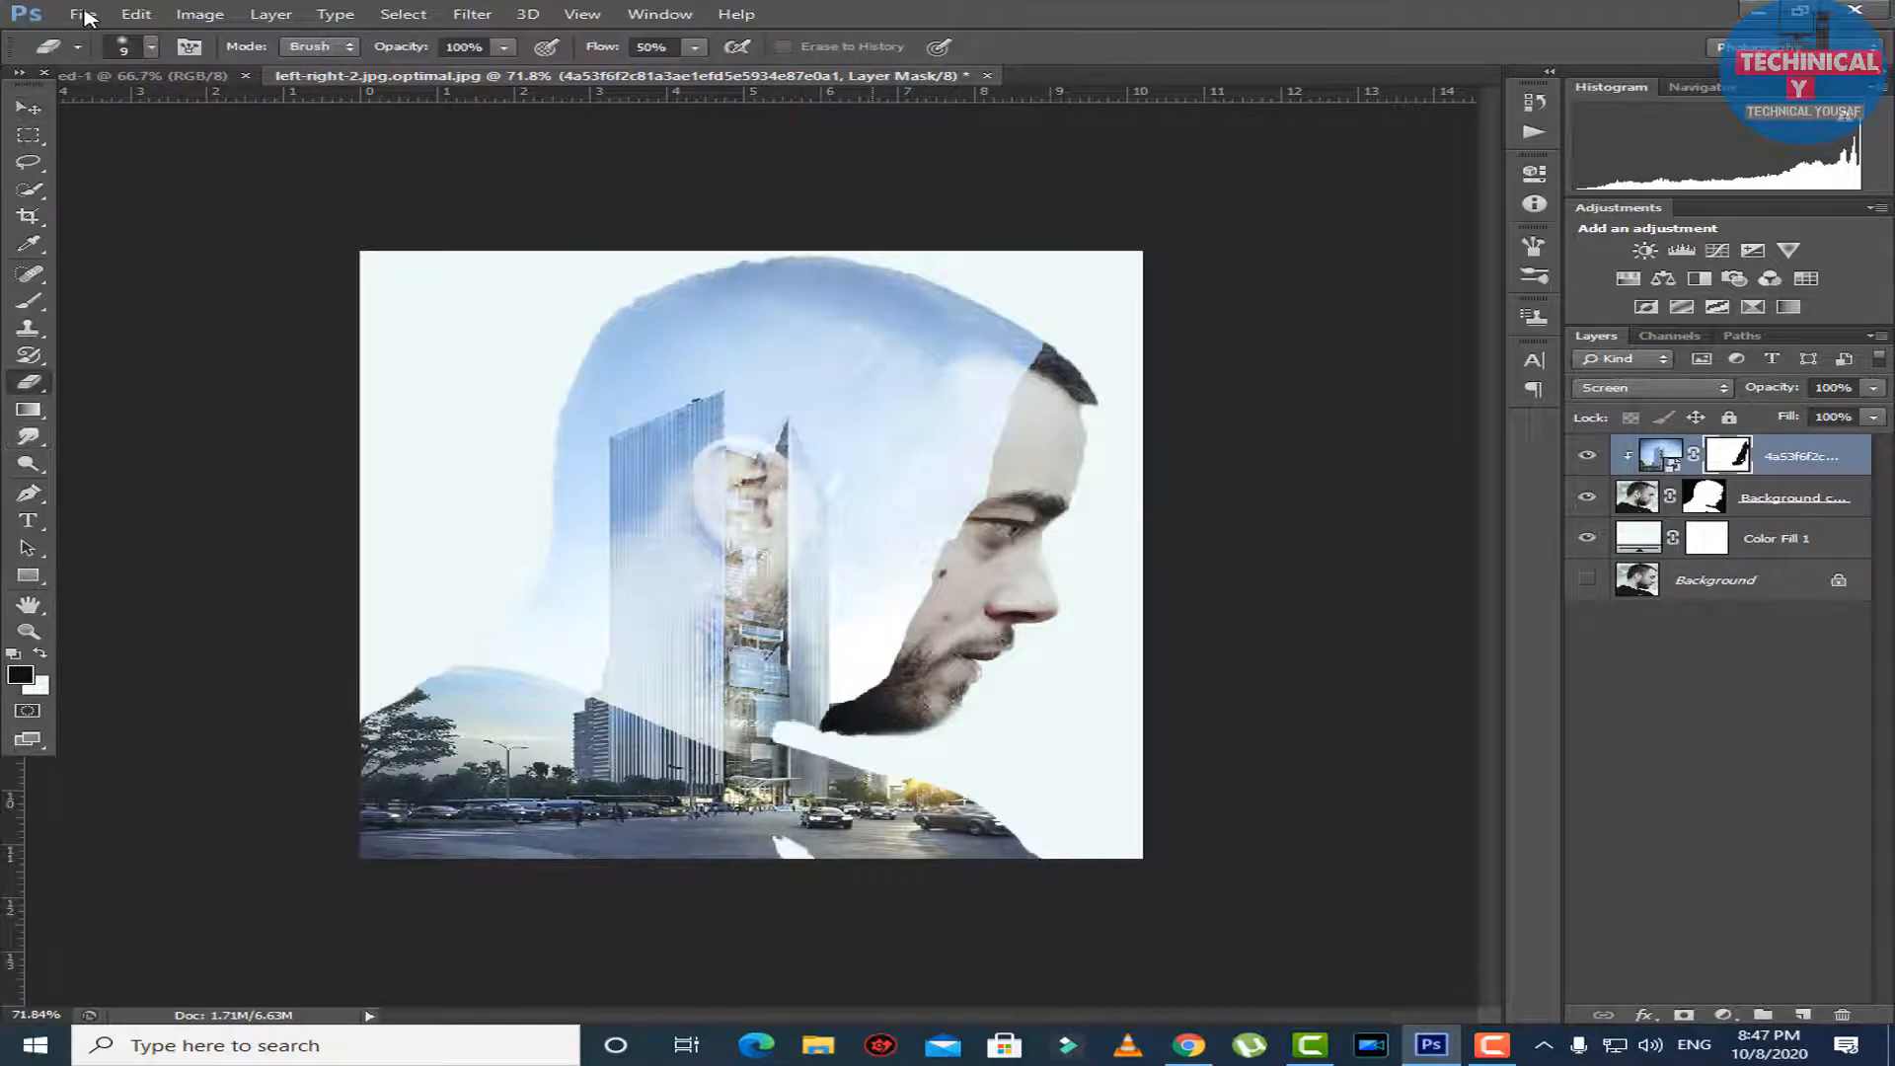
key(ctrl+0)
key(b)
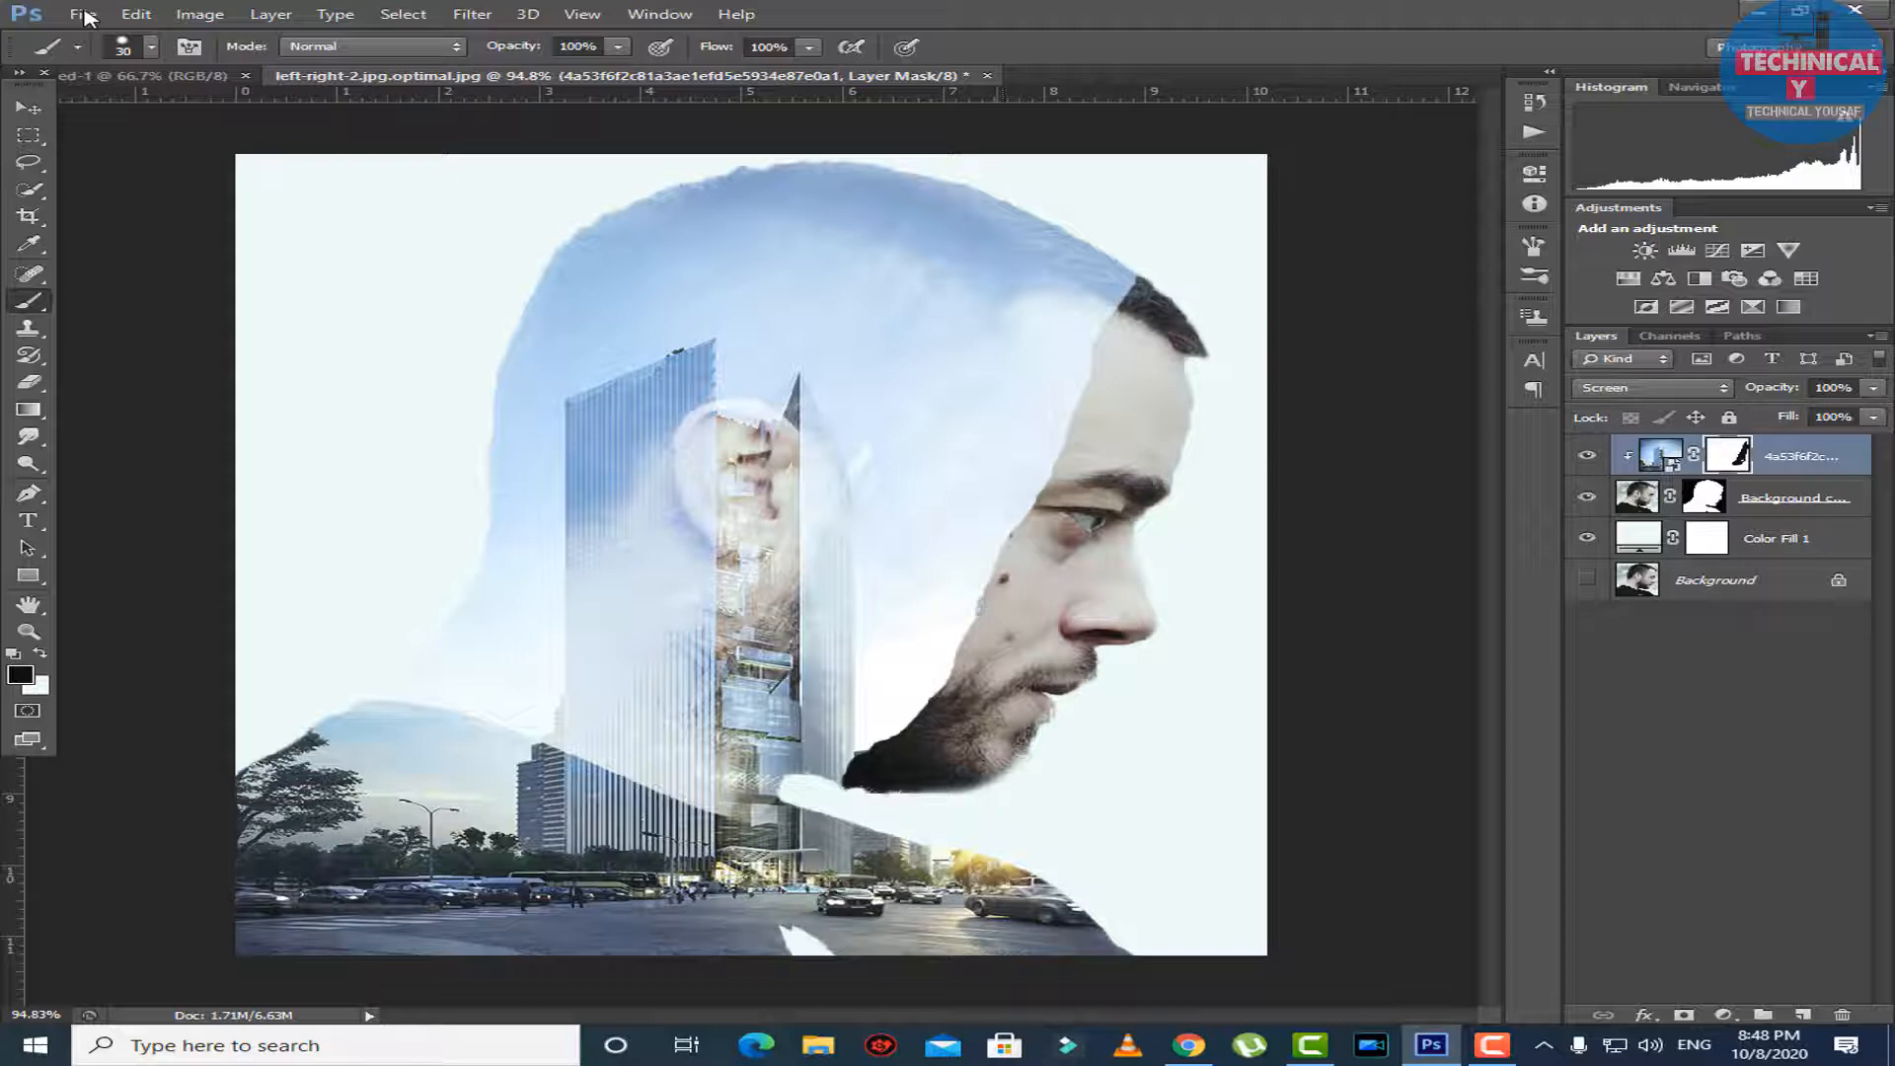
drag(906, 732, 851, 771)
Try to shift and widen the skyscraper layer using Free Transform, and return to the Brush tool.
key(ctrl+minus)
key(ctrl+minus)
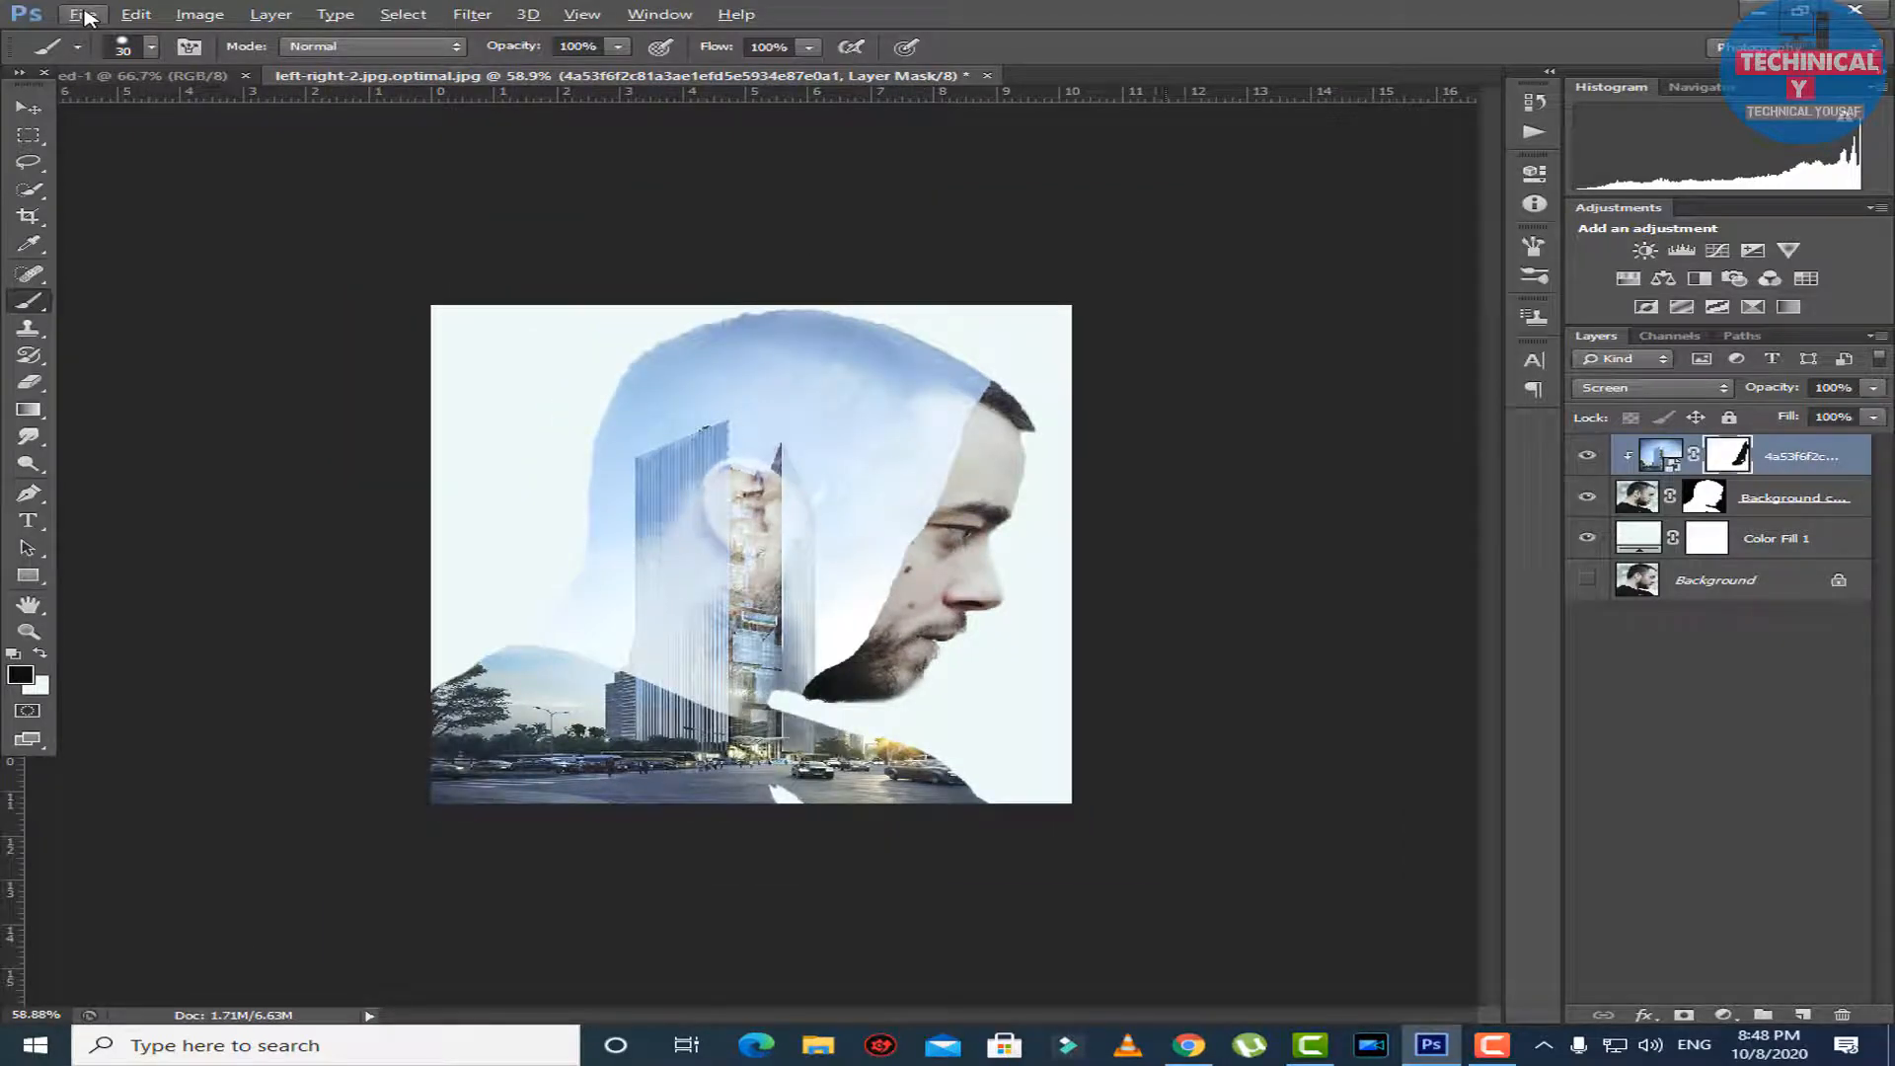
key(ctrl+t)
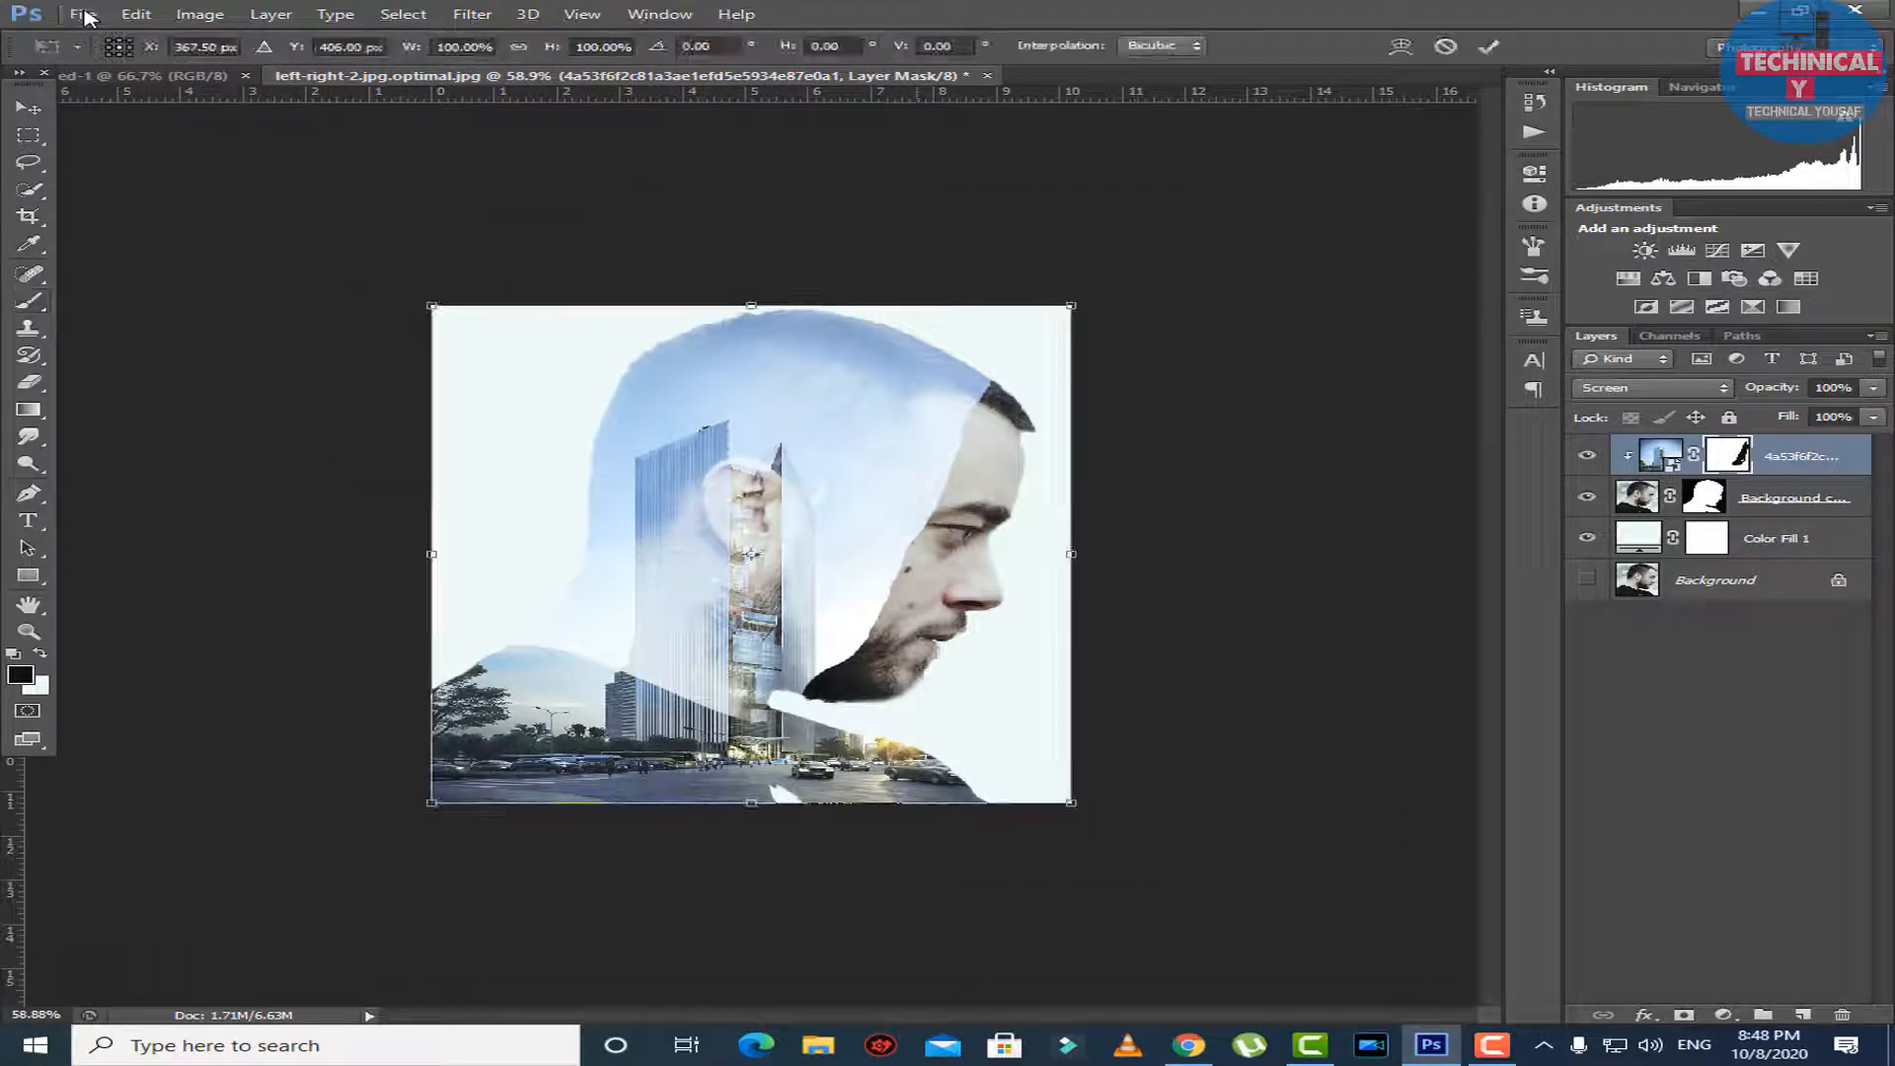
mouse_move(881, 511)
mouse_down()
mouse_move(917, 511)
mouse_move(855, 523)
mouse_up()
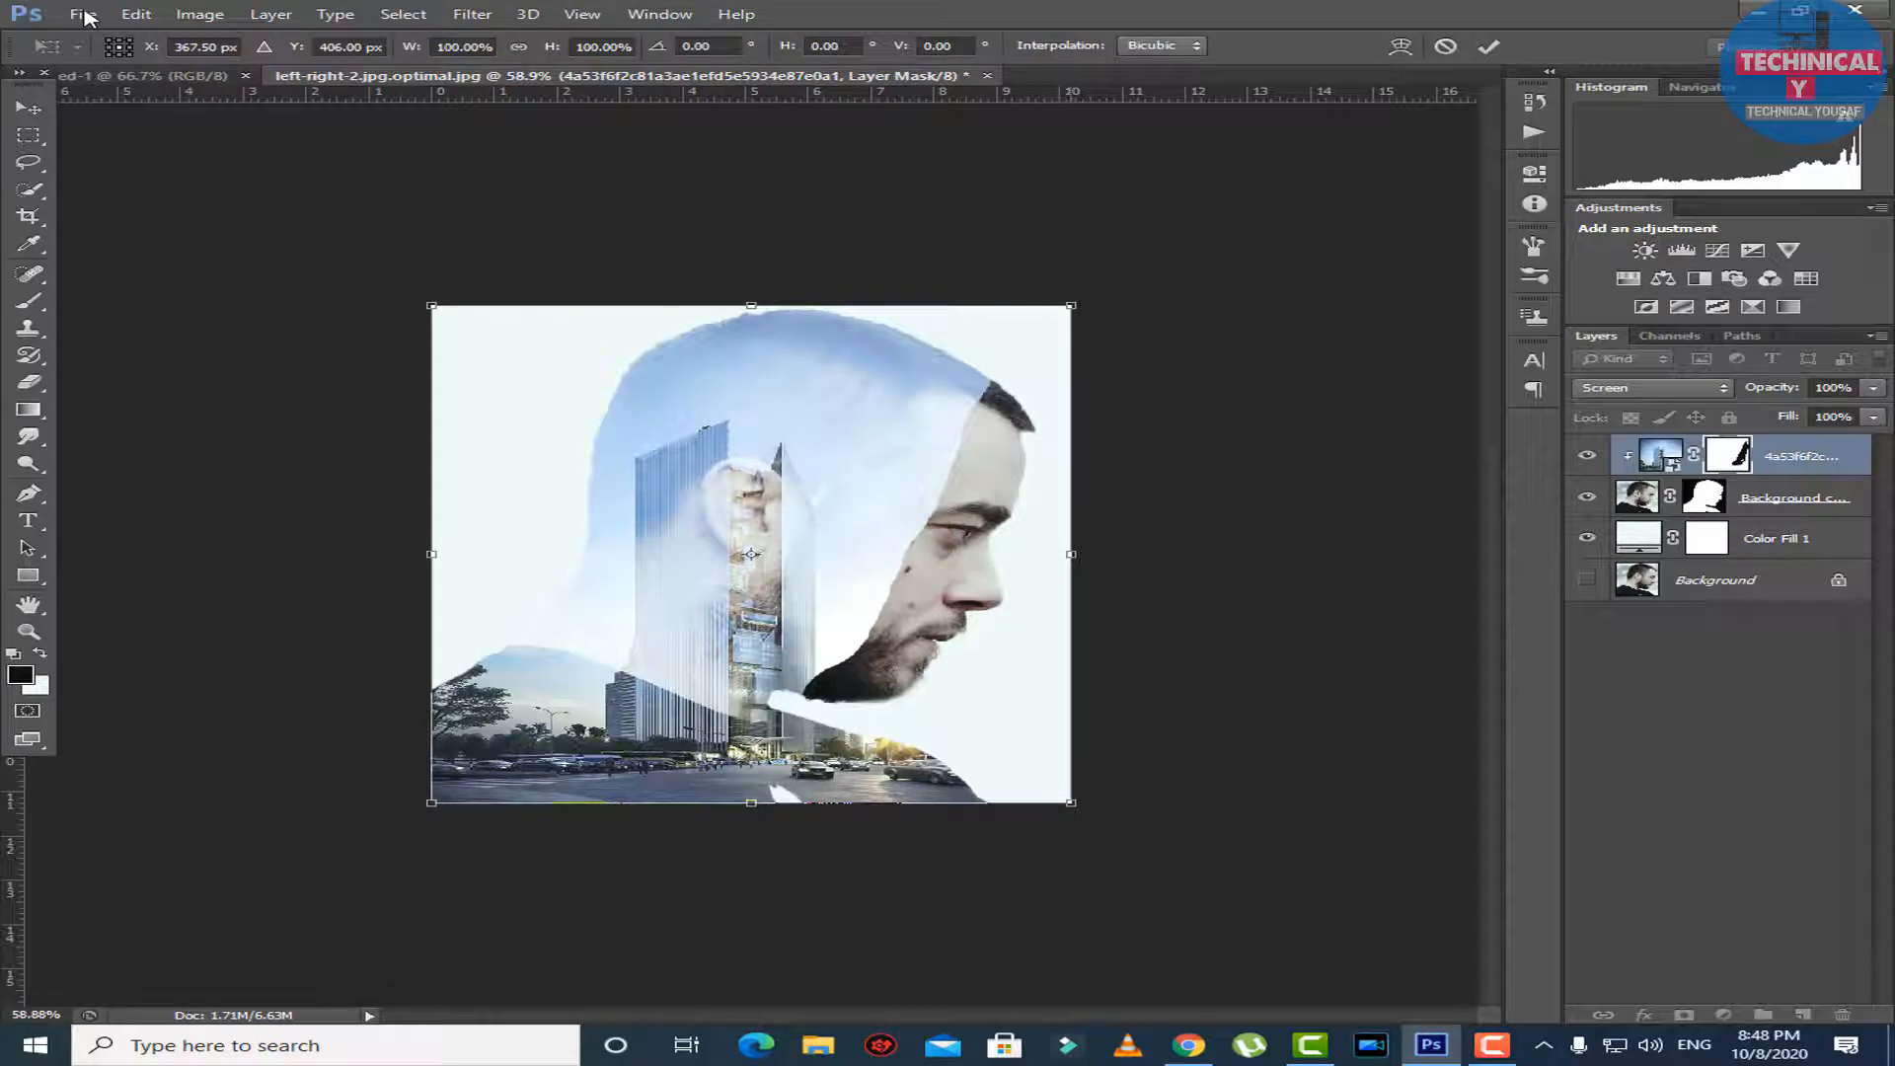
mouse_move(1071, 554)
mouse_down()
mouse_move(1034, 554)
mouse_move(1071, 554)
mouse_up()
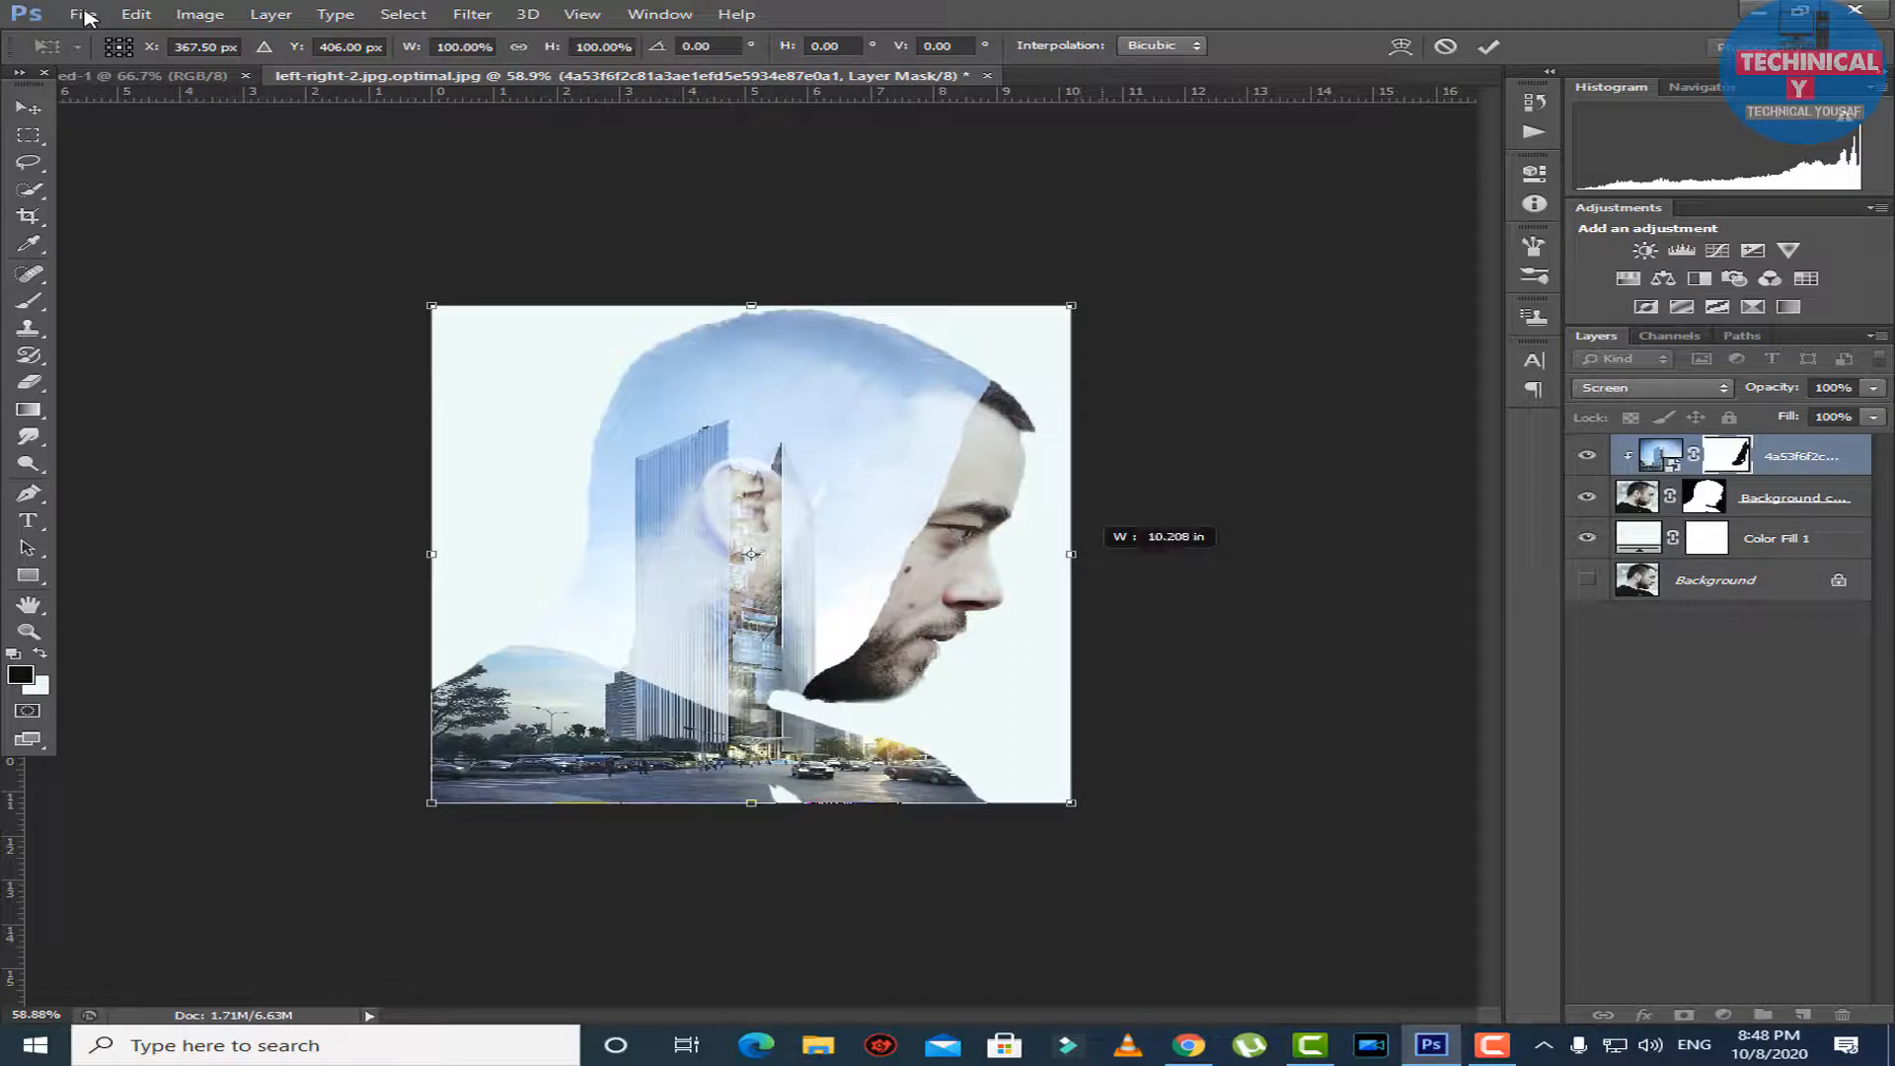
key(Return)
key(b)
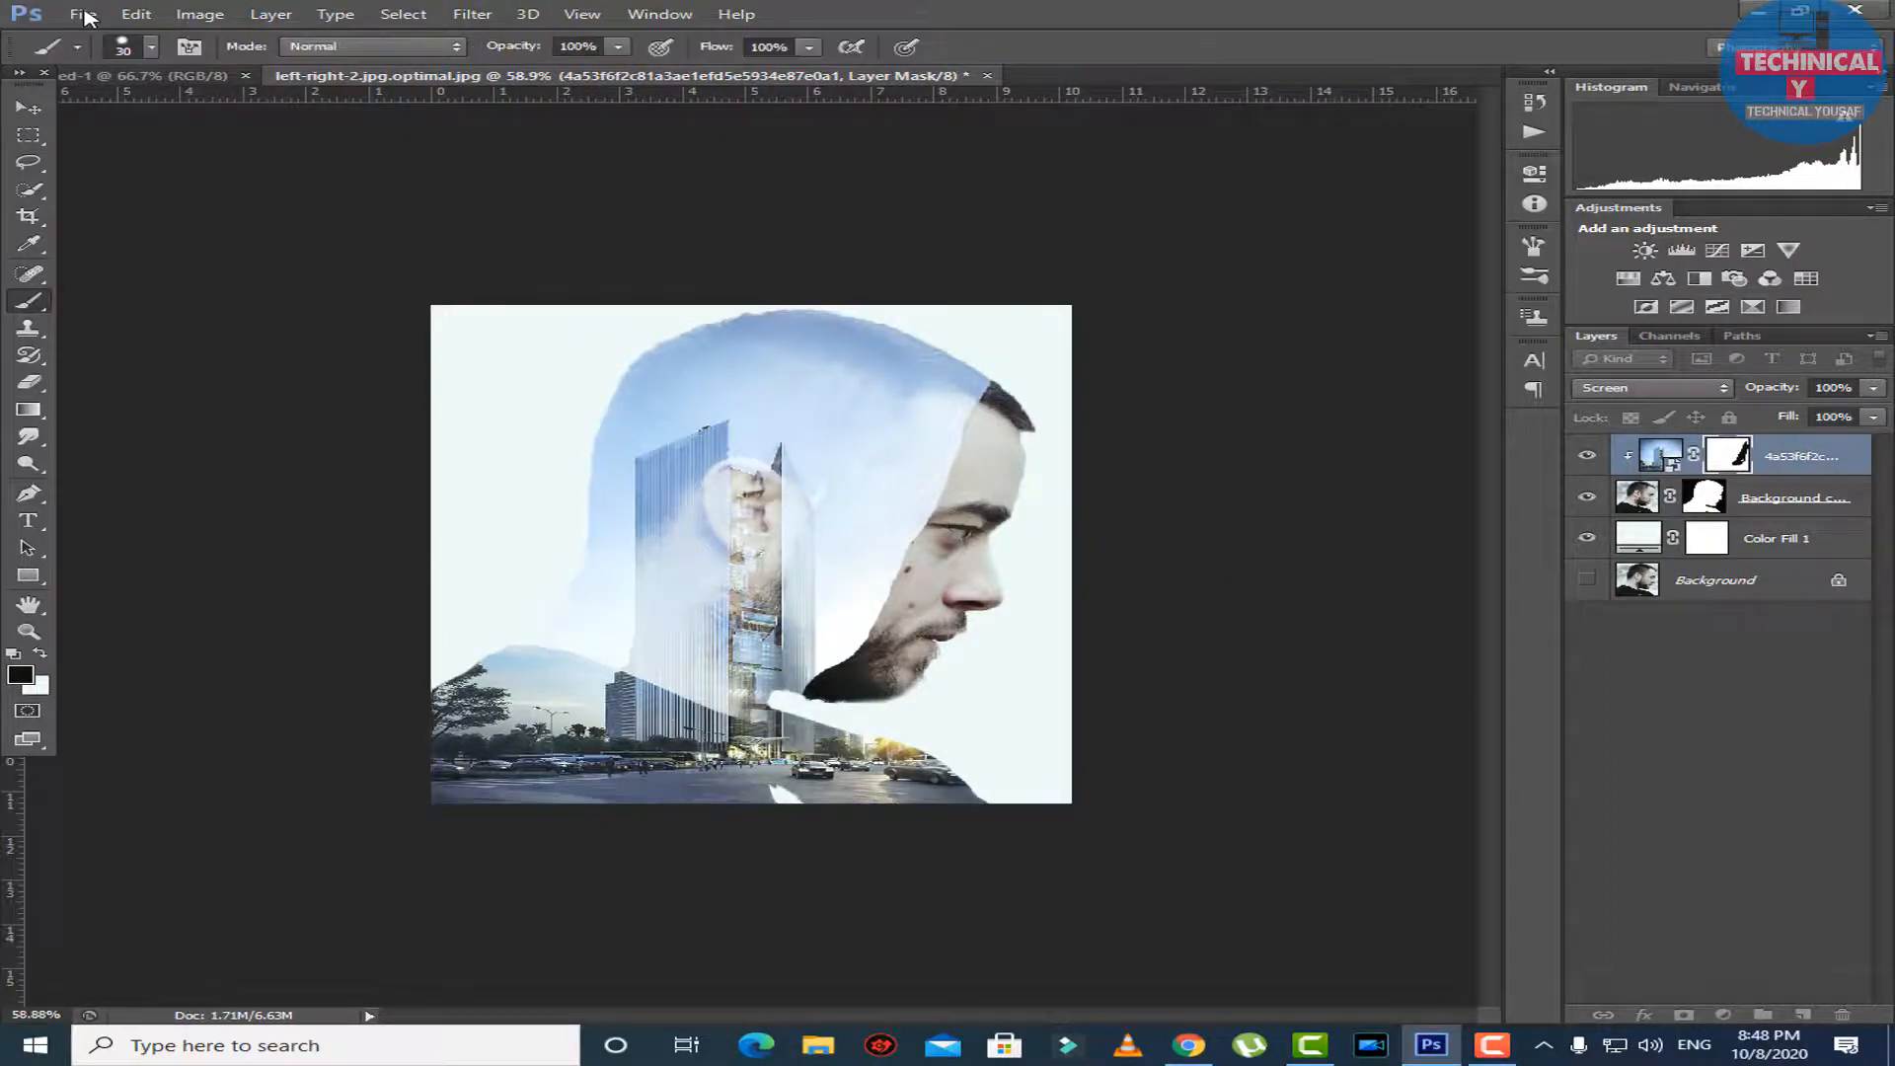